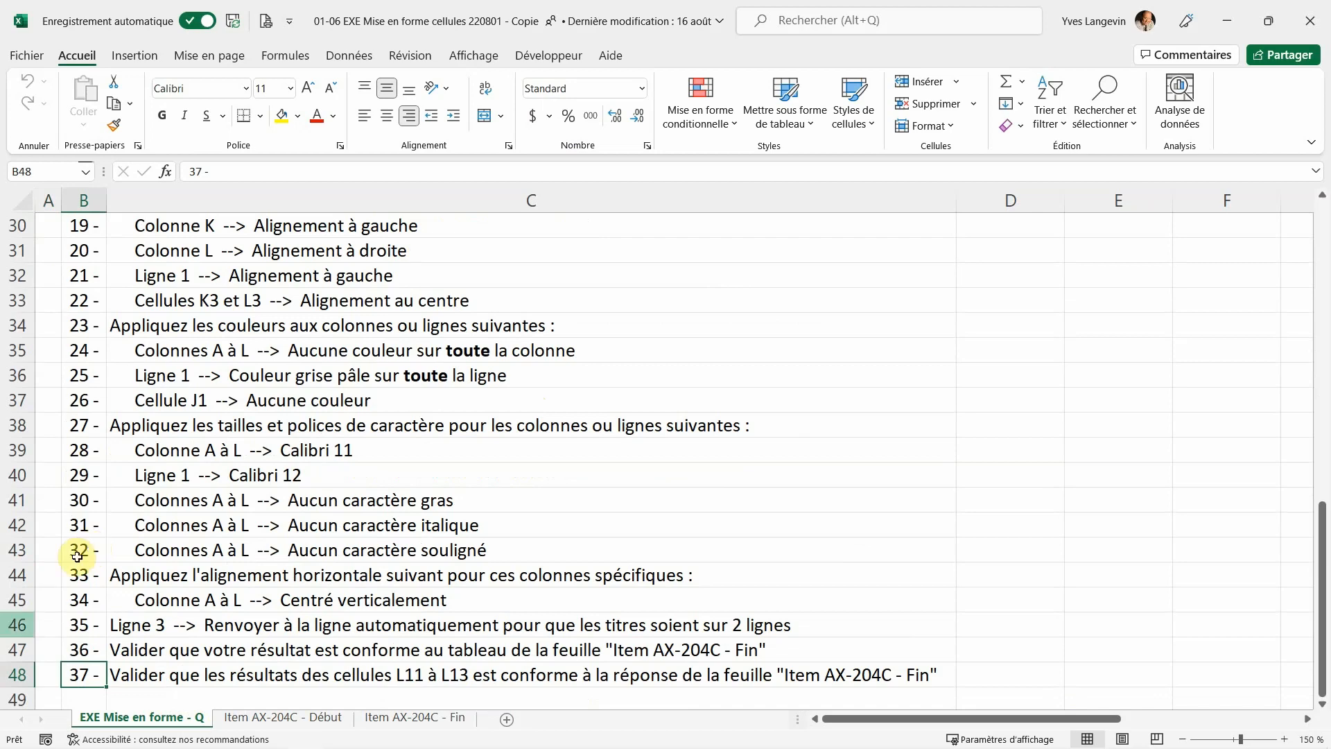
Review the last exercise instruction and look over the sheets "Item AX-204C - Début" and "Item AX-204C - Fin".
left_click(9, 674)
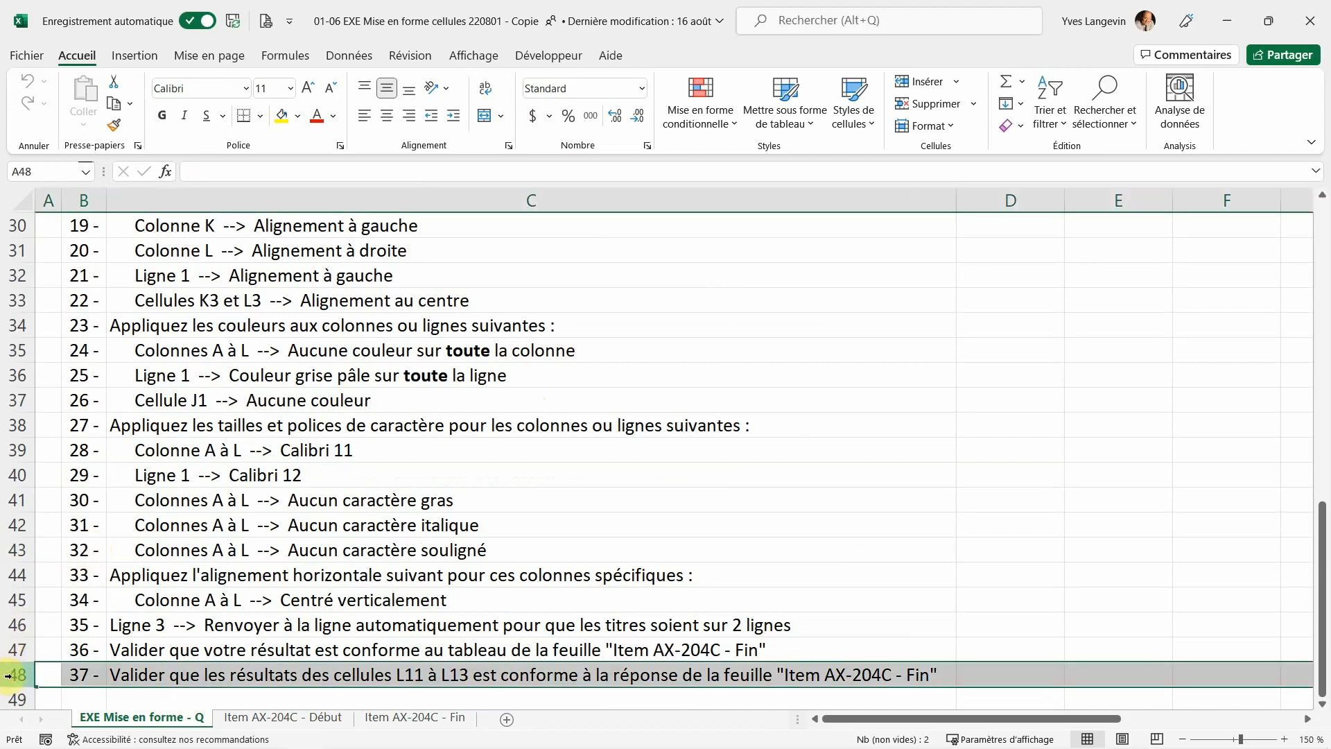
key("ctrl+Home")
key("Down")
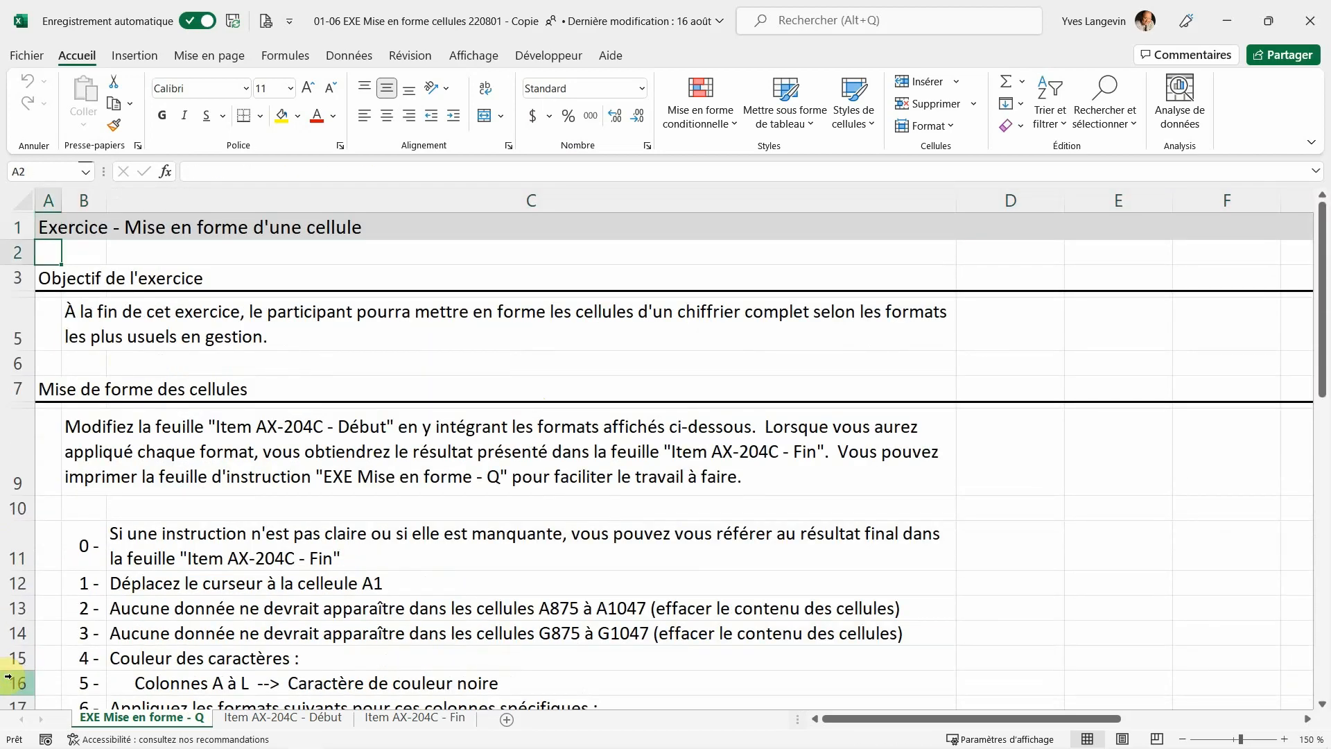
left_click(223, 718)
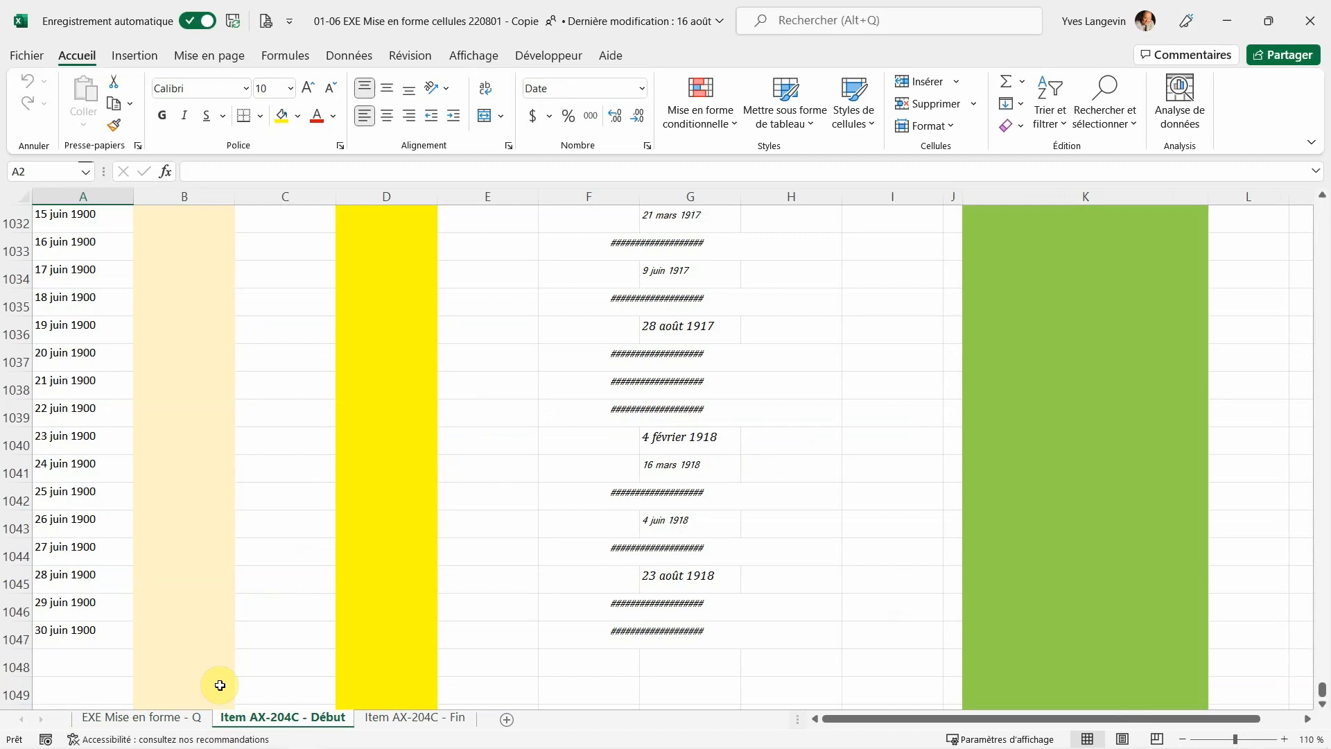
left_click(392, 718)
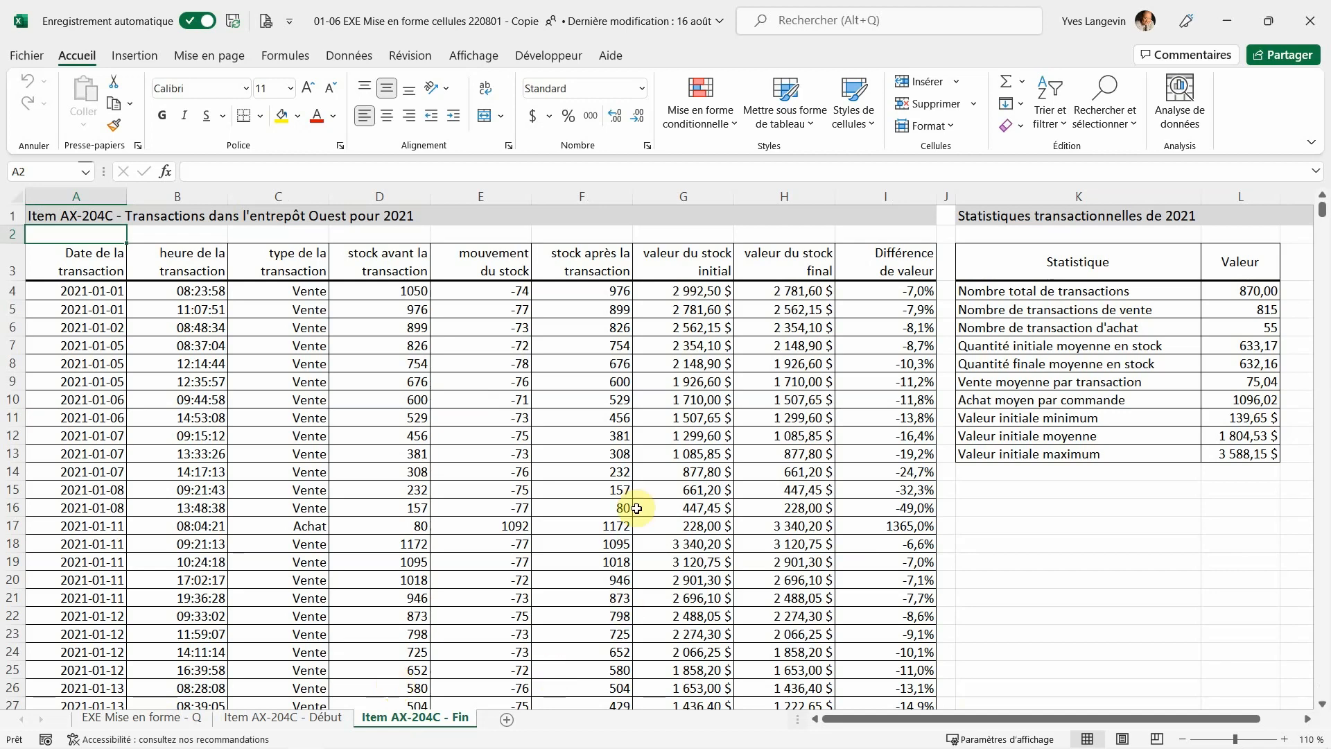
left_click(651, 397)
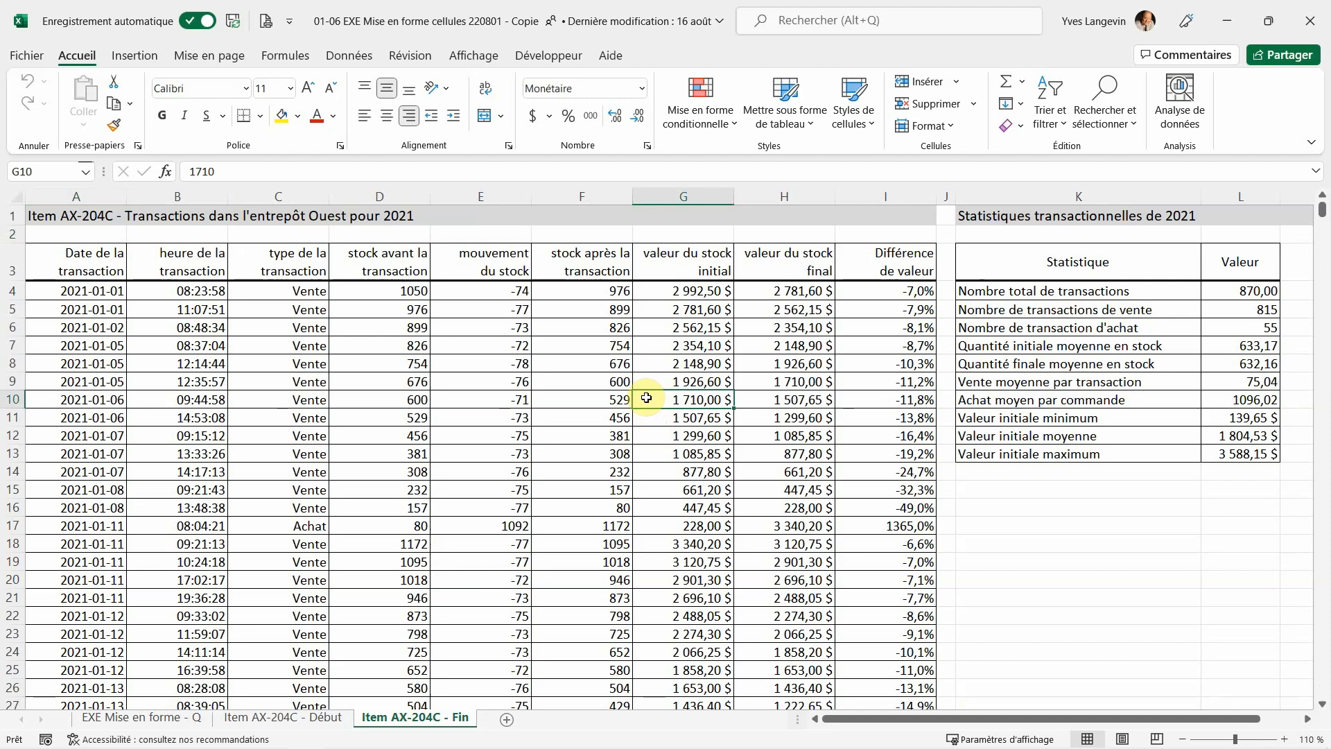
Read instructions 1 to 3 on the sheet "EXE Mise en forme - Q", about clearing cells A875:A1047 and G875:G1047.
left_click(122, 718)
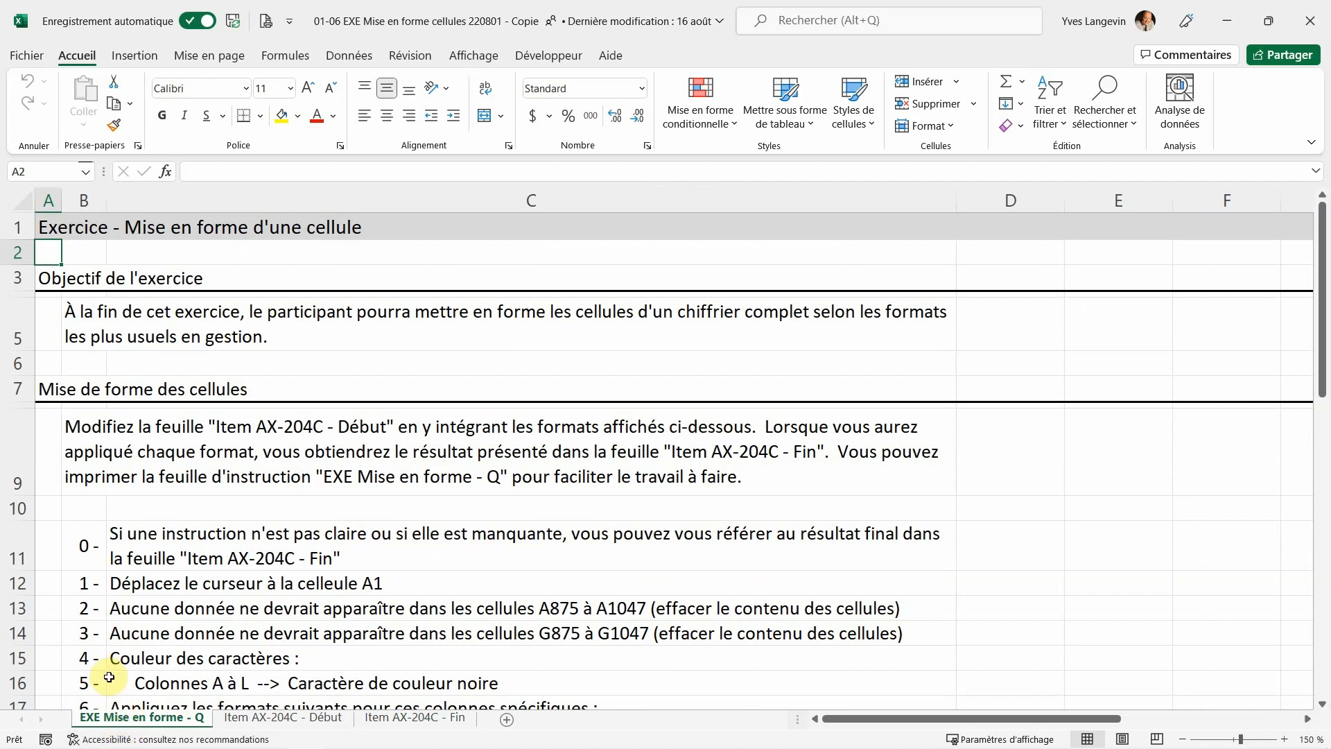
left_click(8, 583)
left_click_drag(8, 583, 14, 627)
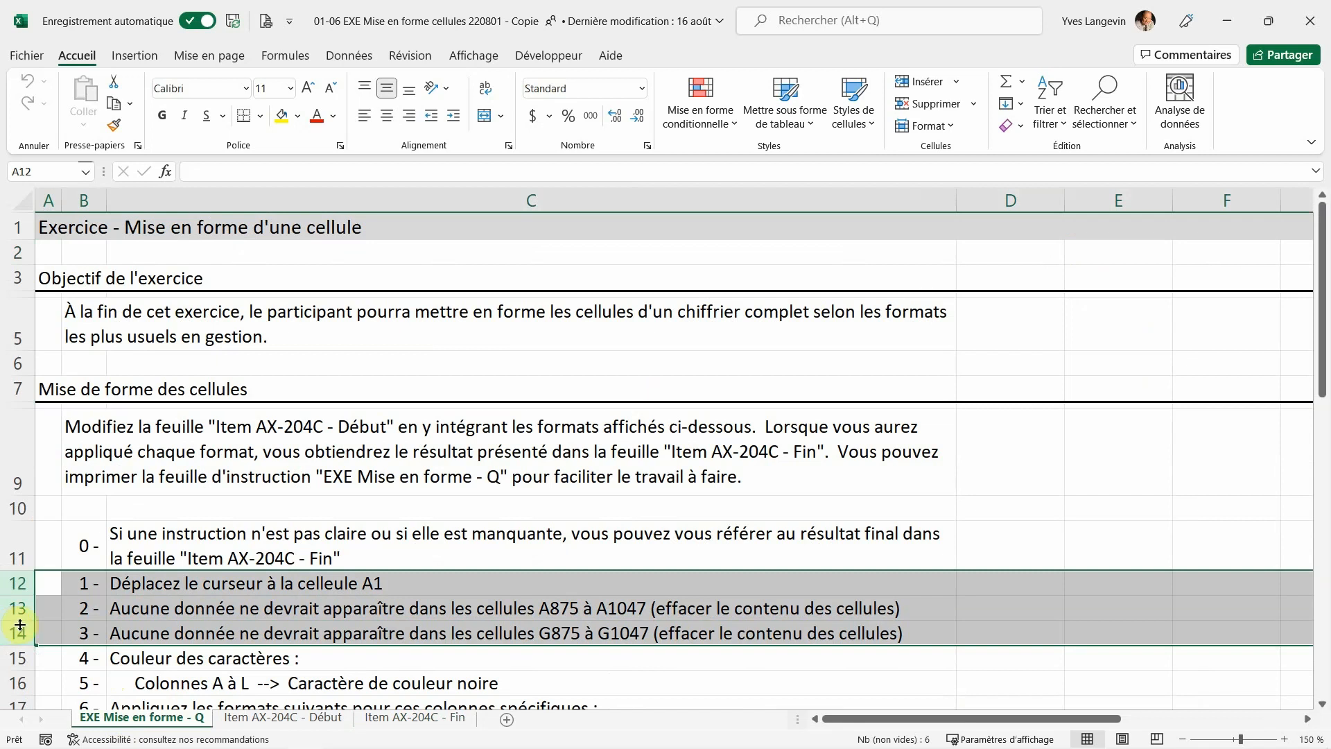
left_click(18, 611)
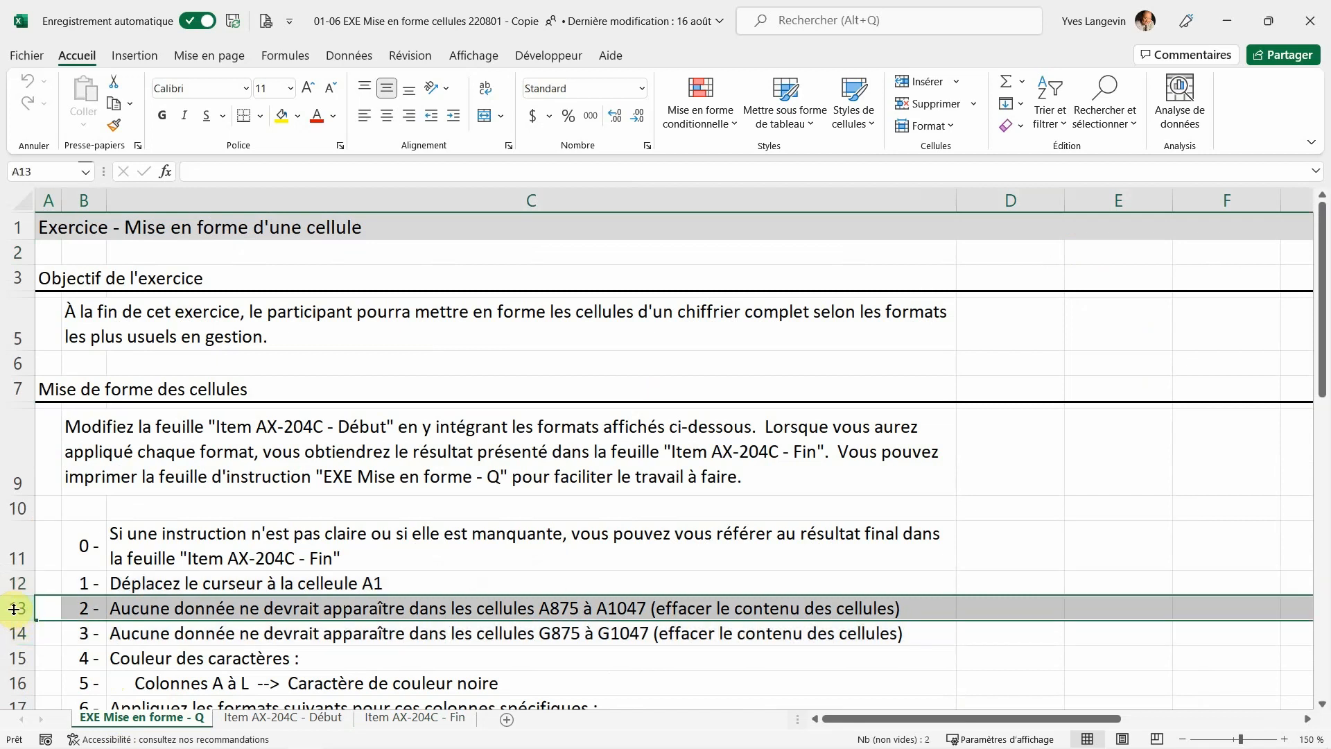
left_click(15, 631)
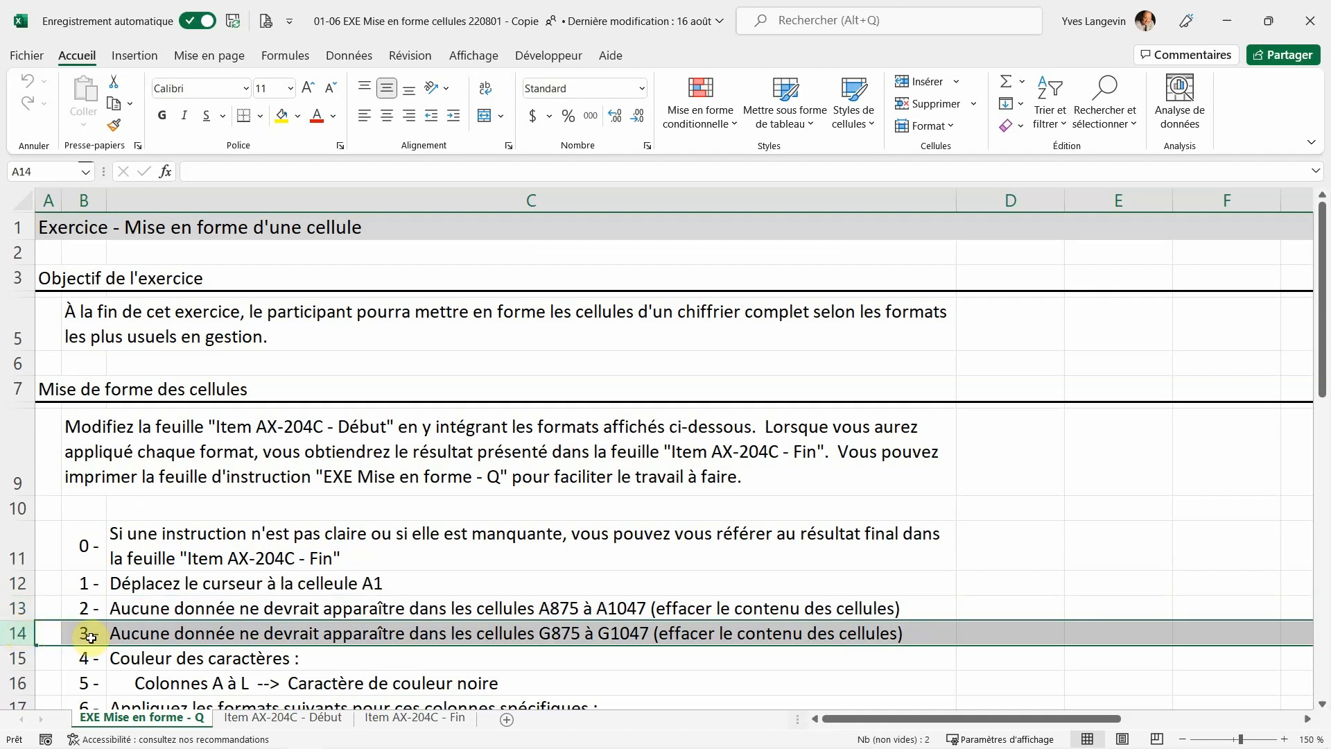
Delete entire rows 875 to 1050 on the sheet "Item AX-204C - Début" and return to its beginning.
left_click(225, 712)
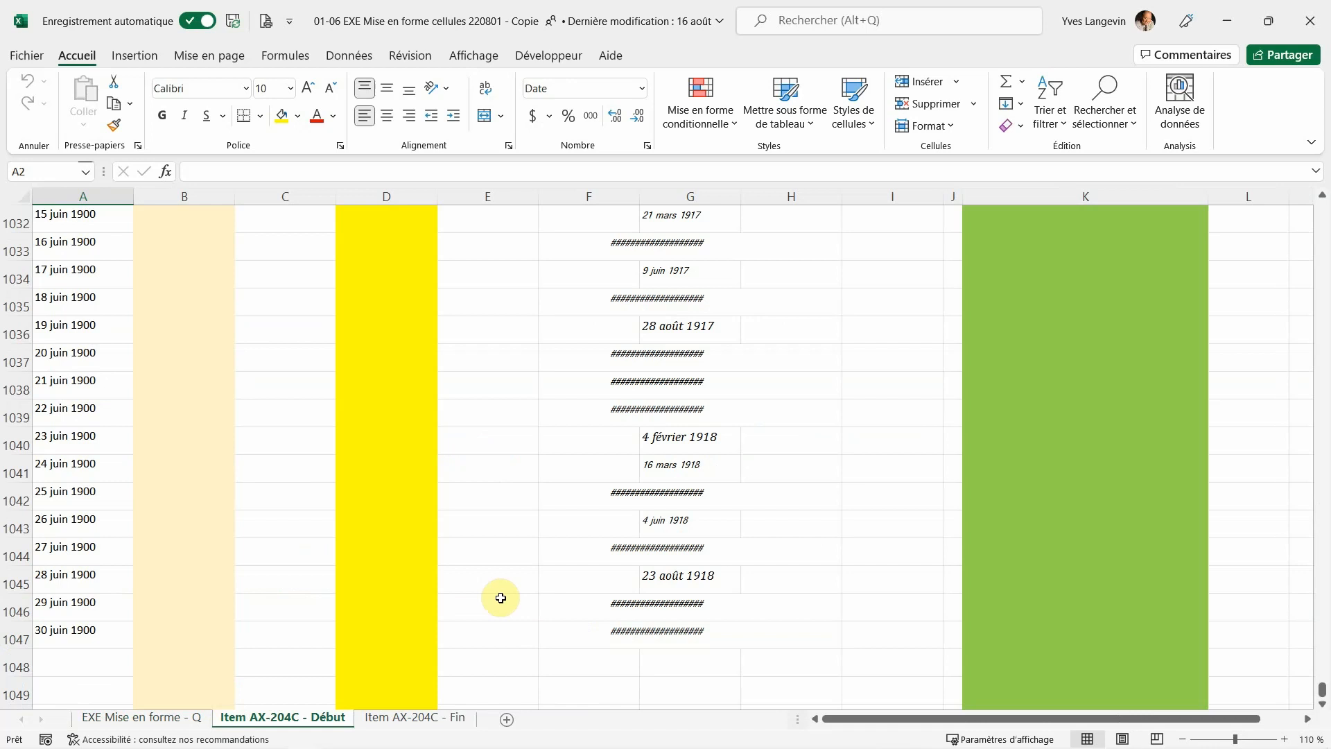
key("ctrl+Home")
key("Down")
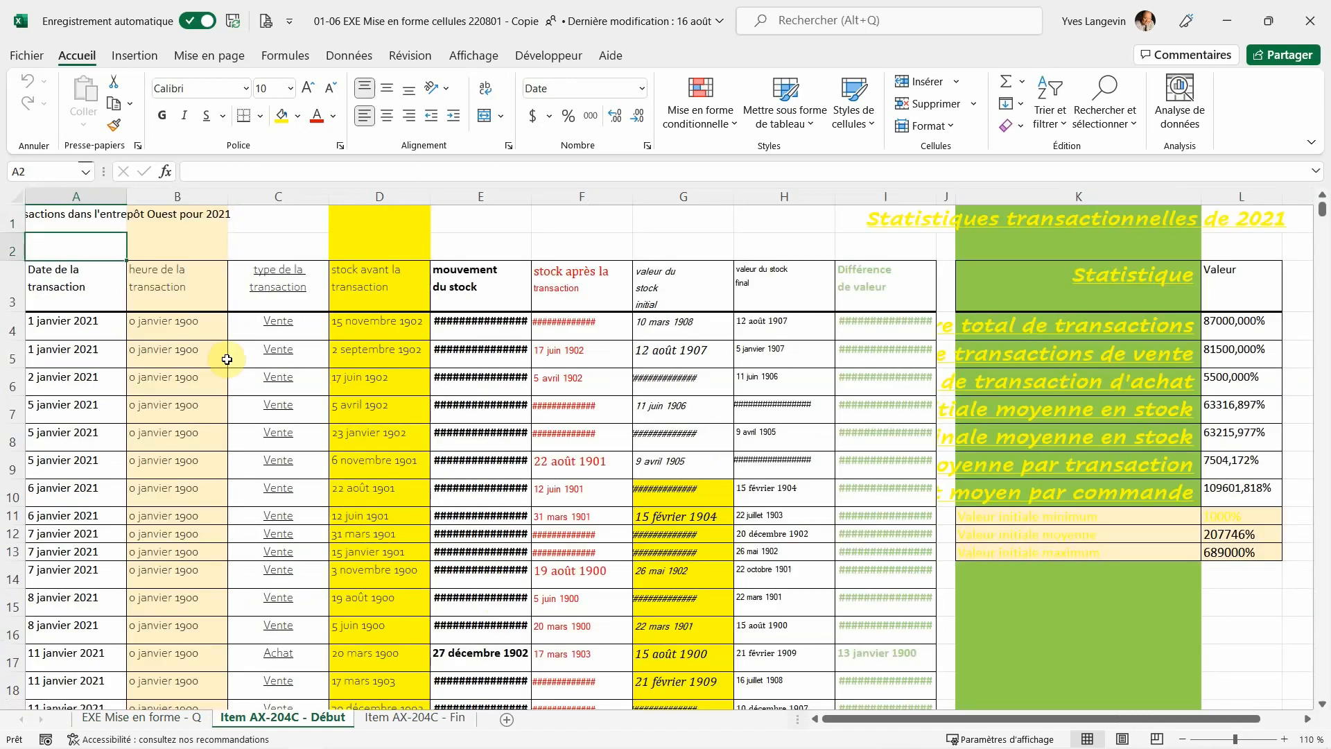
left_click(40, 171)
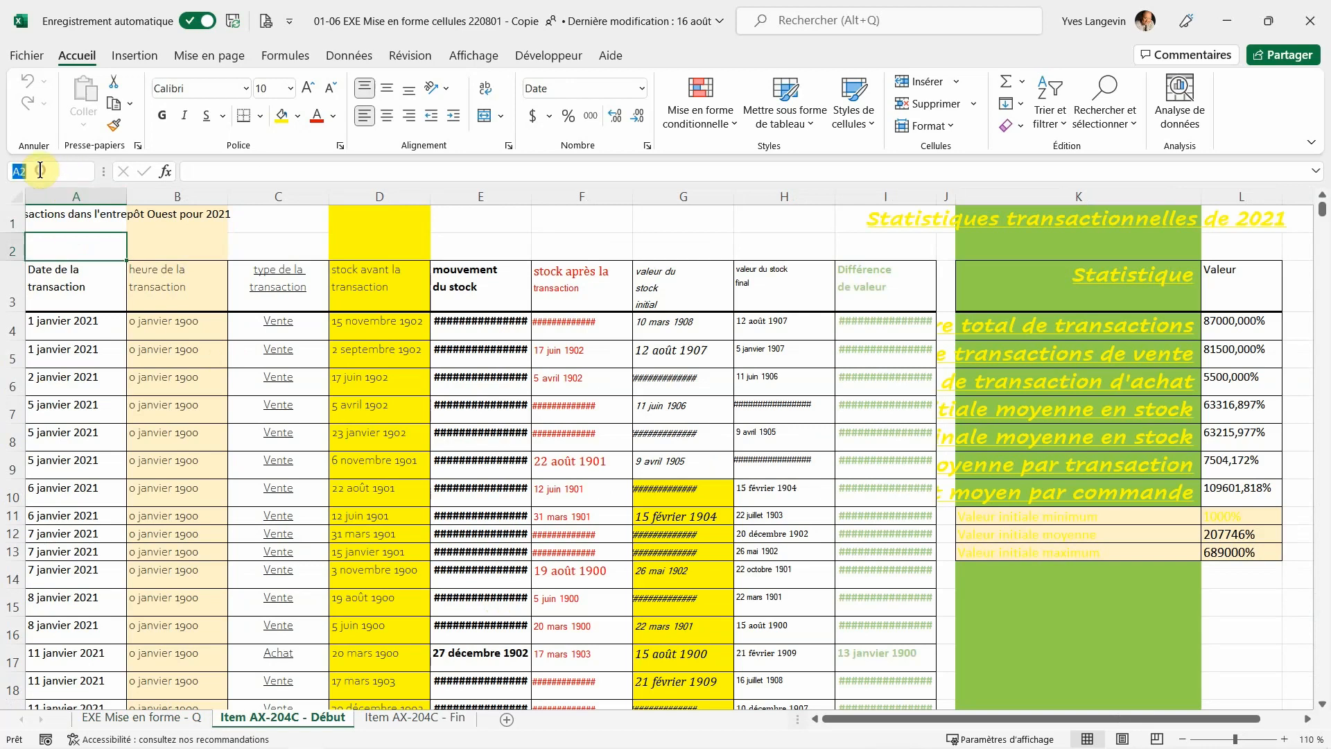
type("a875")
key("Return")
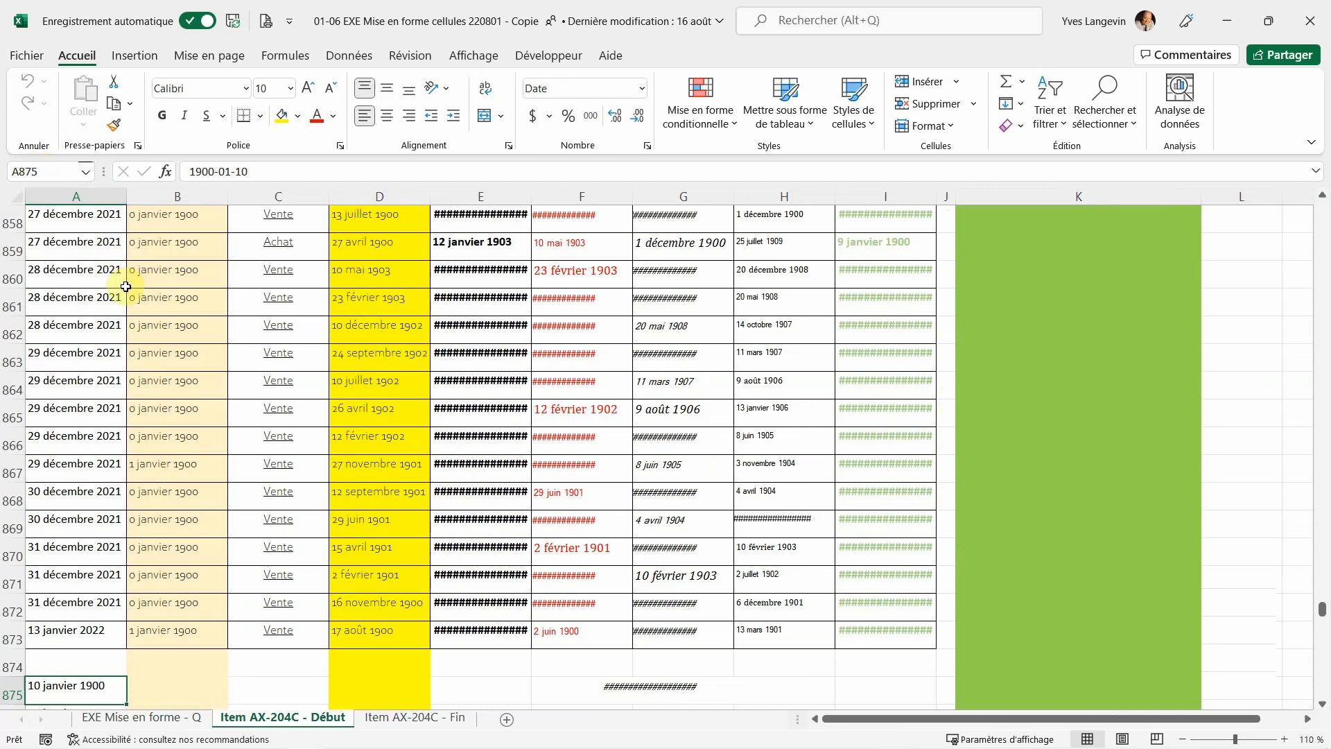
scroll(126, 287, "down", 2)
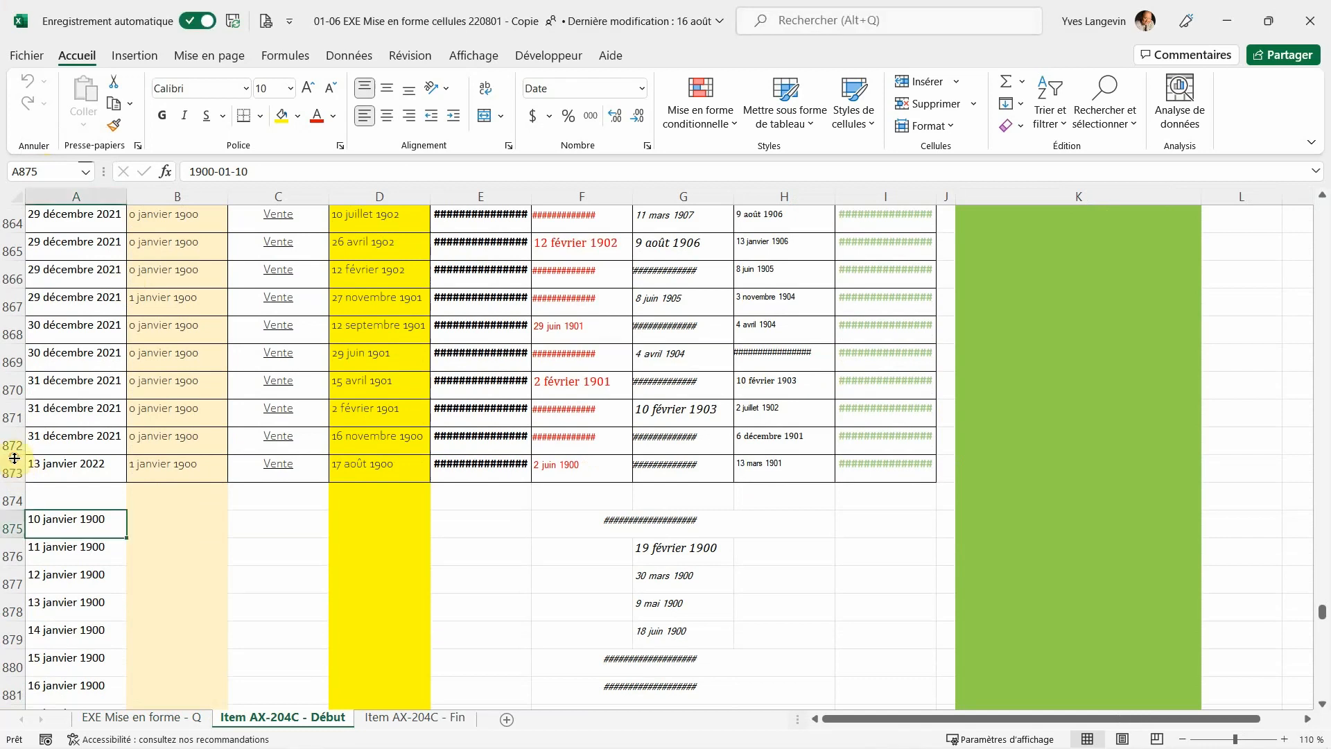
left_click(10, 468)
left_click(91, 519)
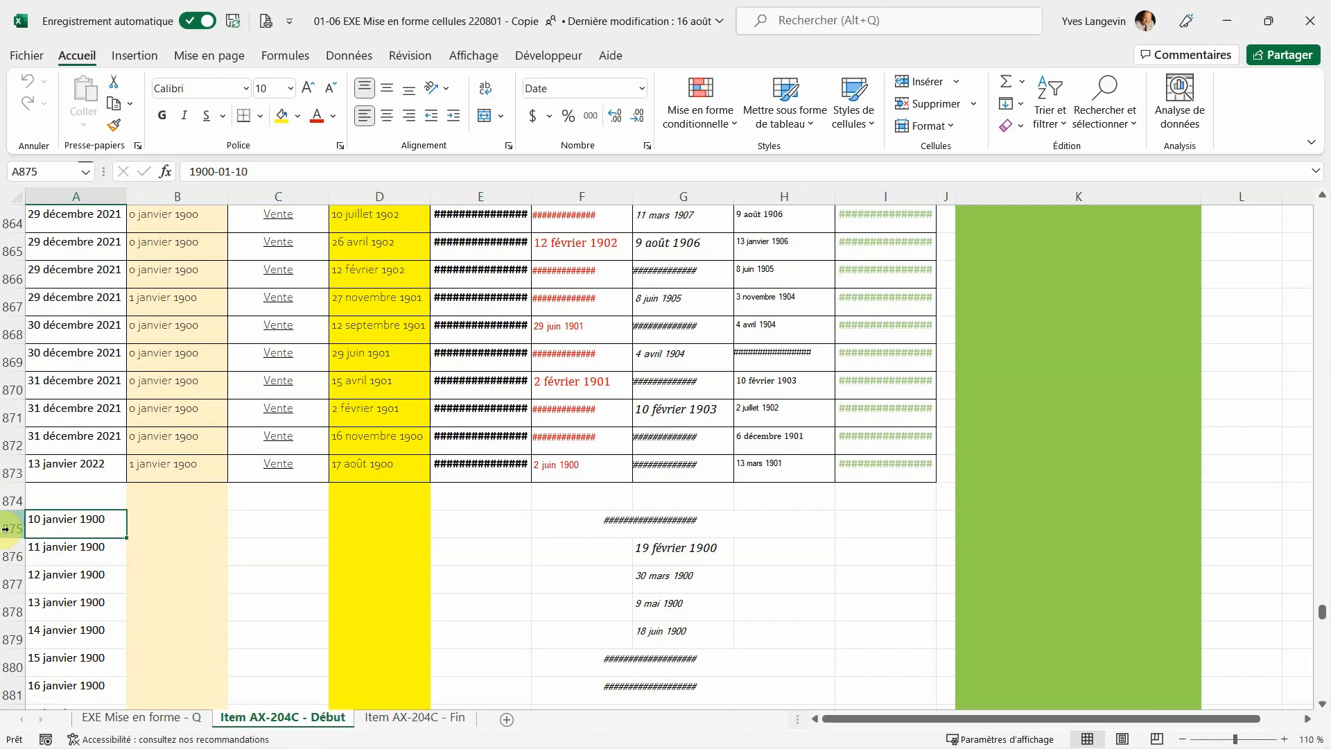
left_click_drag(6, 529, 124, 618)
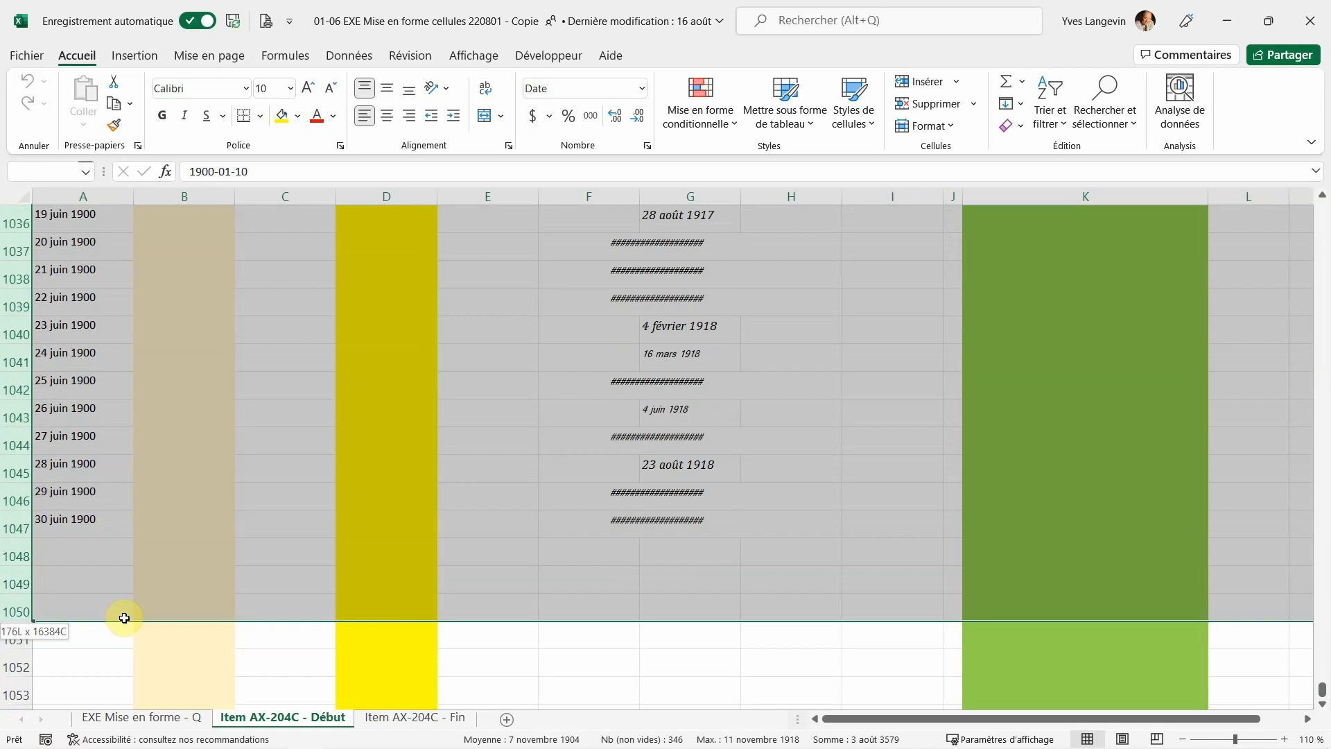
left_click_drag(124, 618, 124, 618)
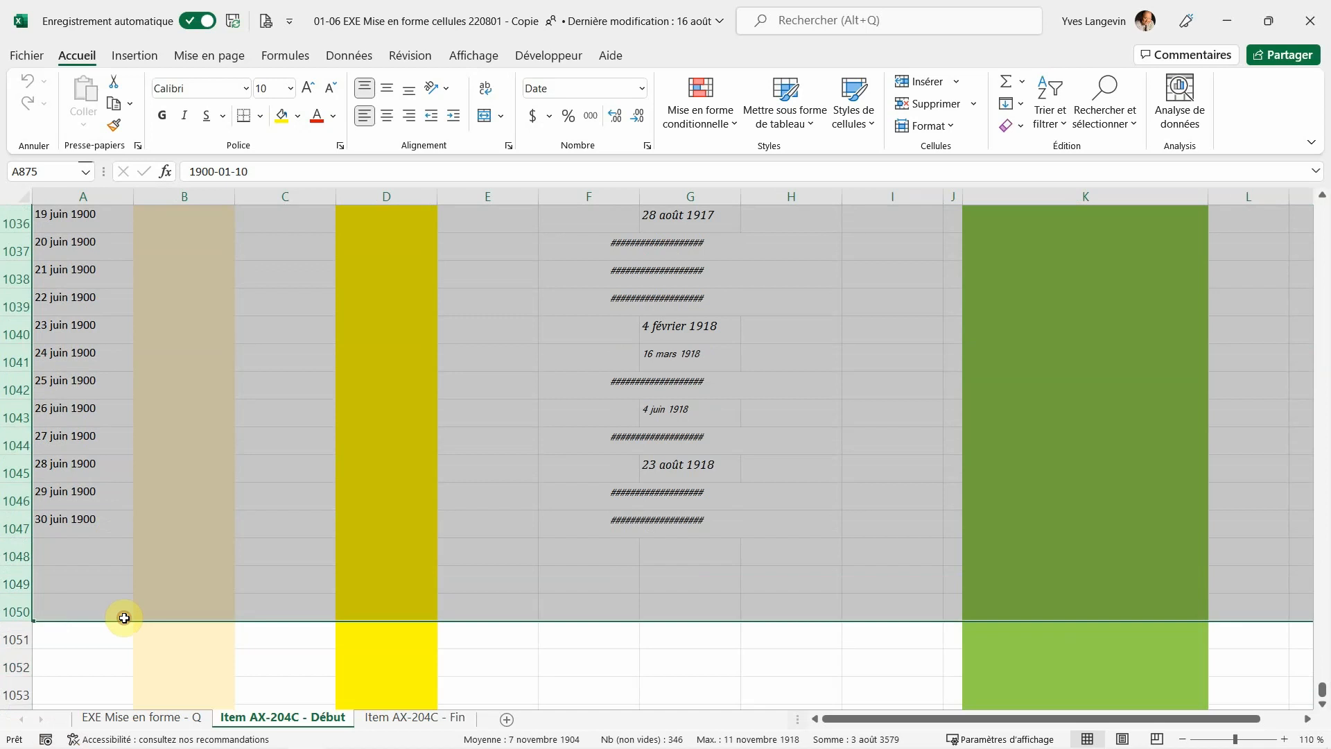
right_click(7, 360)
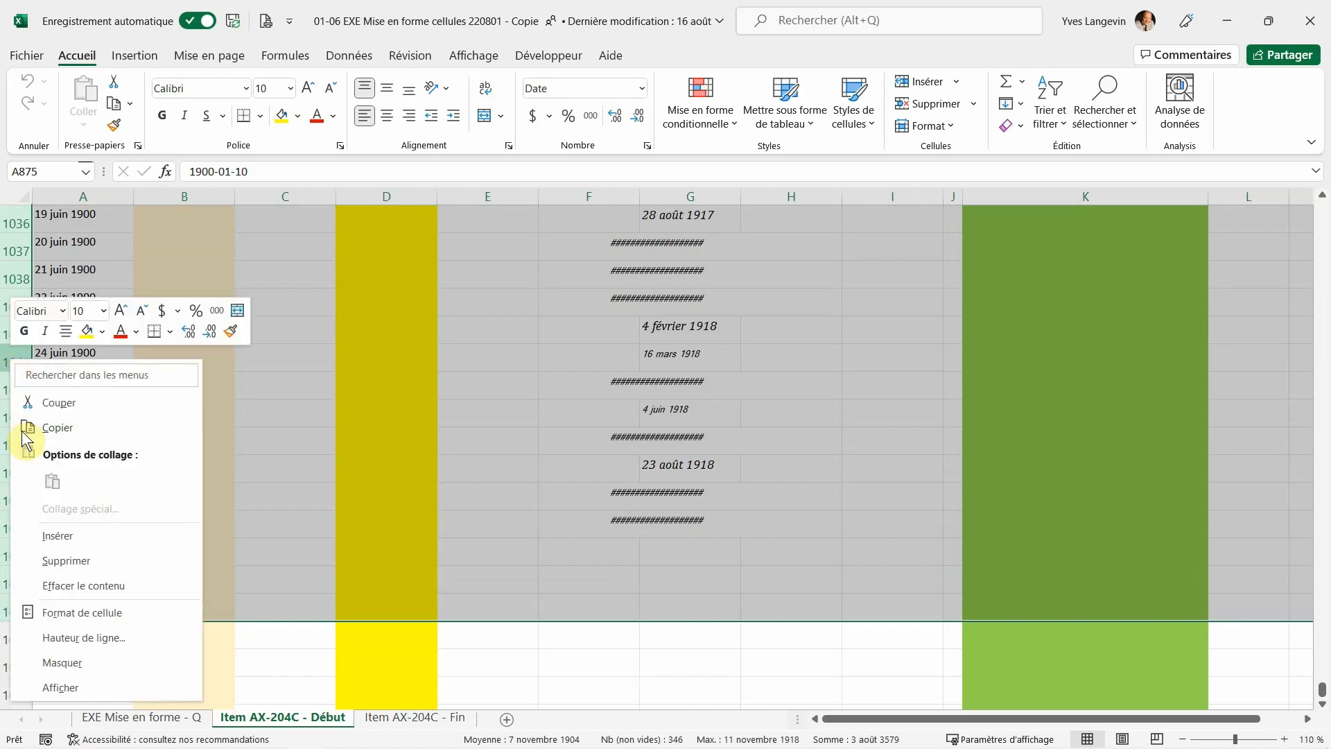
left_click(83, 560)
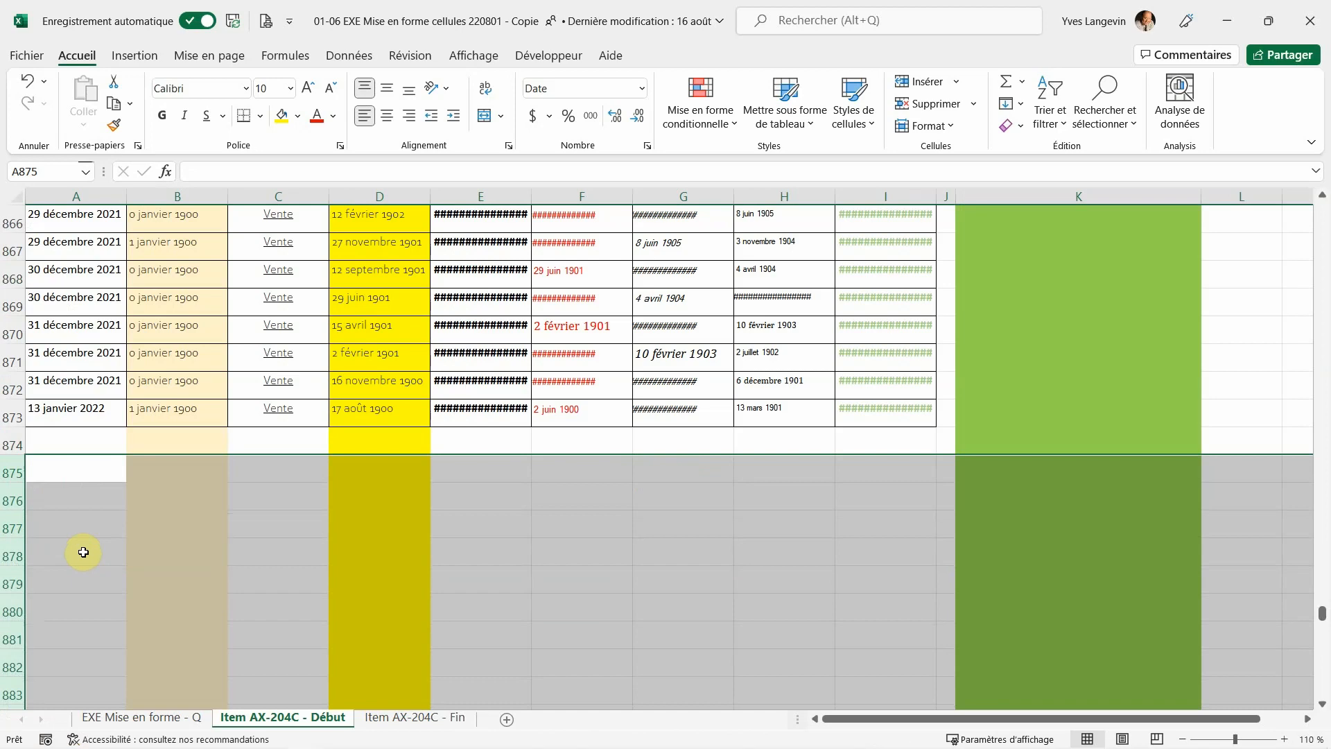
key("ctrl+Home")
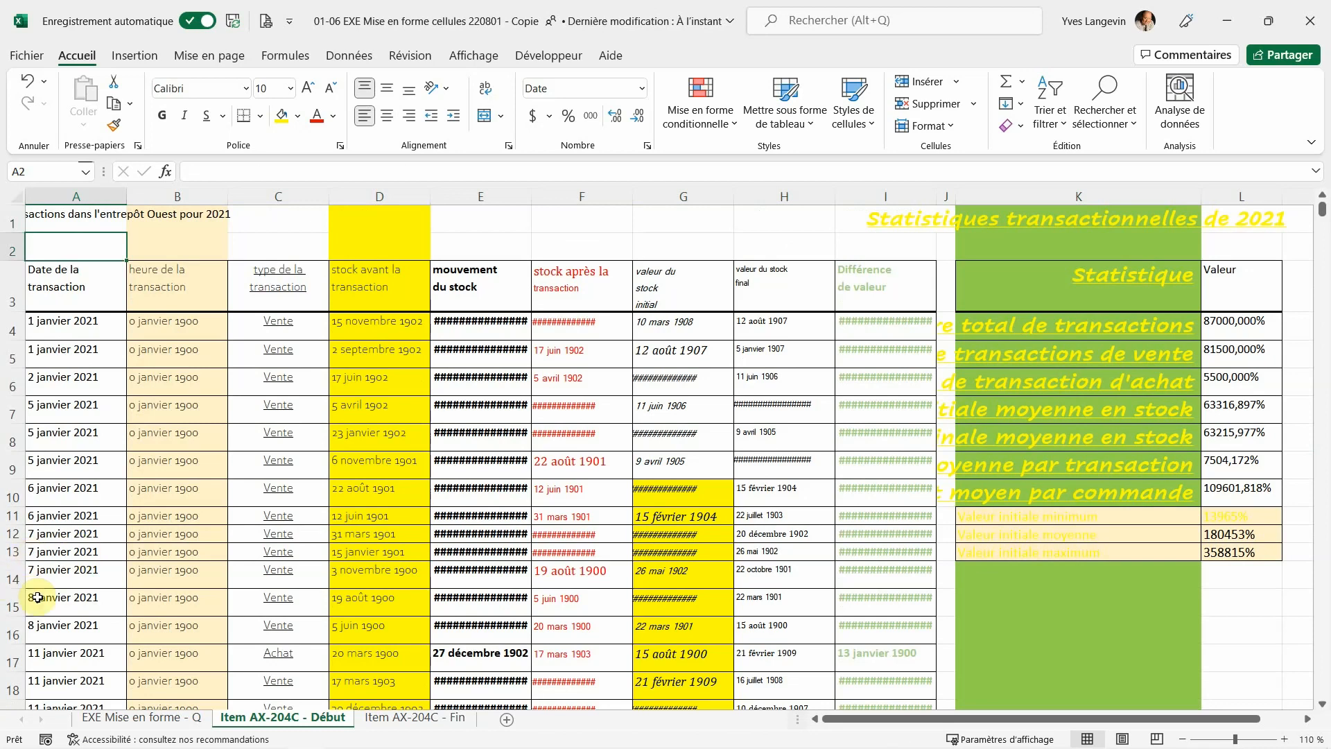
Read instructions 4 to 12 on the sheet "EXE Mise en forme - Q", covering font colour and the number formats of columns A to I.
left_click(131, 718)
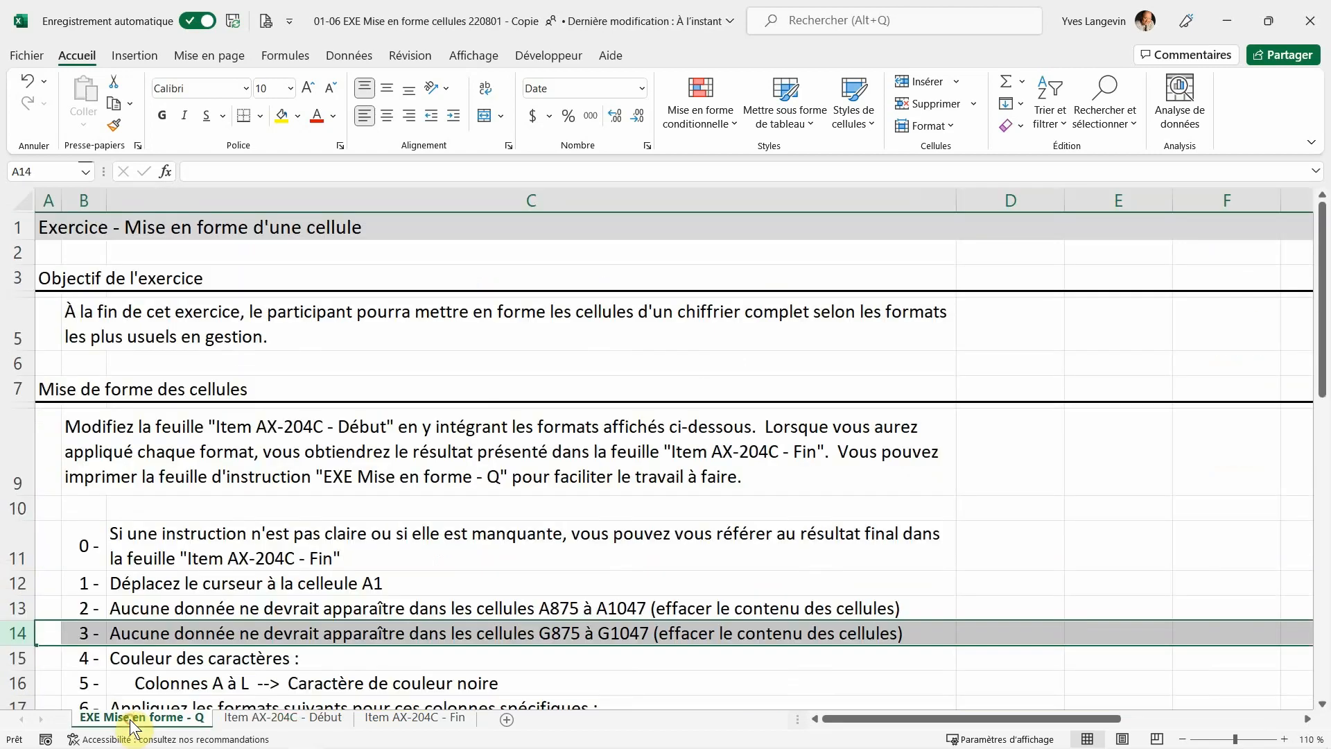
scroll(111, 595, "down", 4)
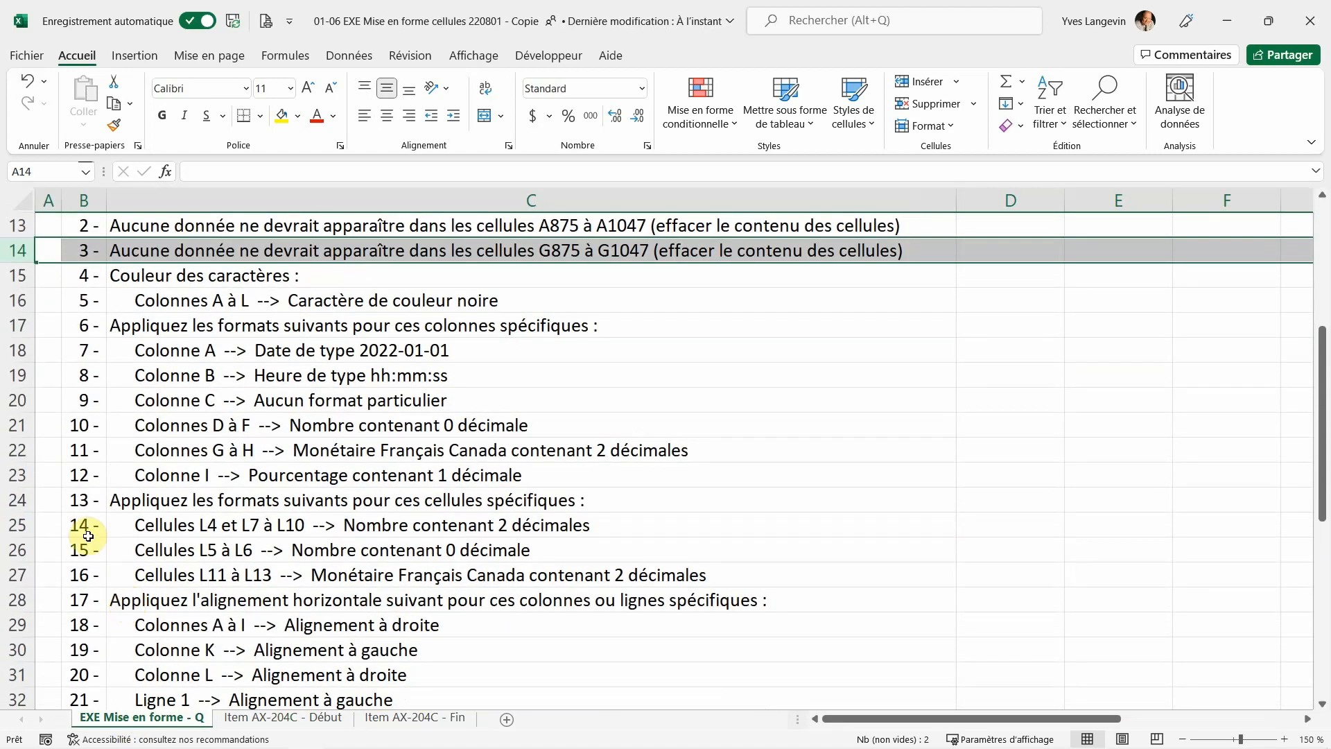
left_click_drag(14, 275, 14, 296)
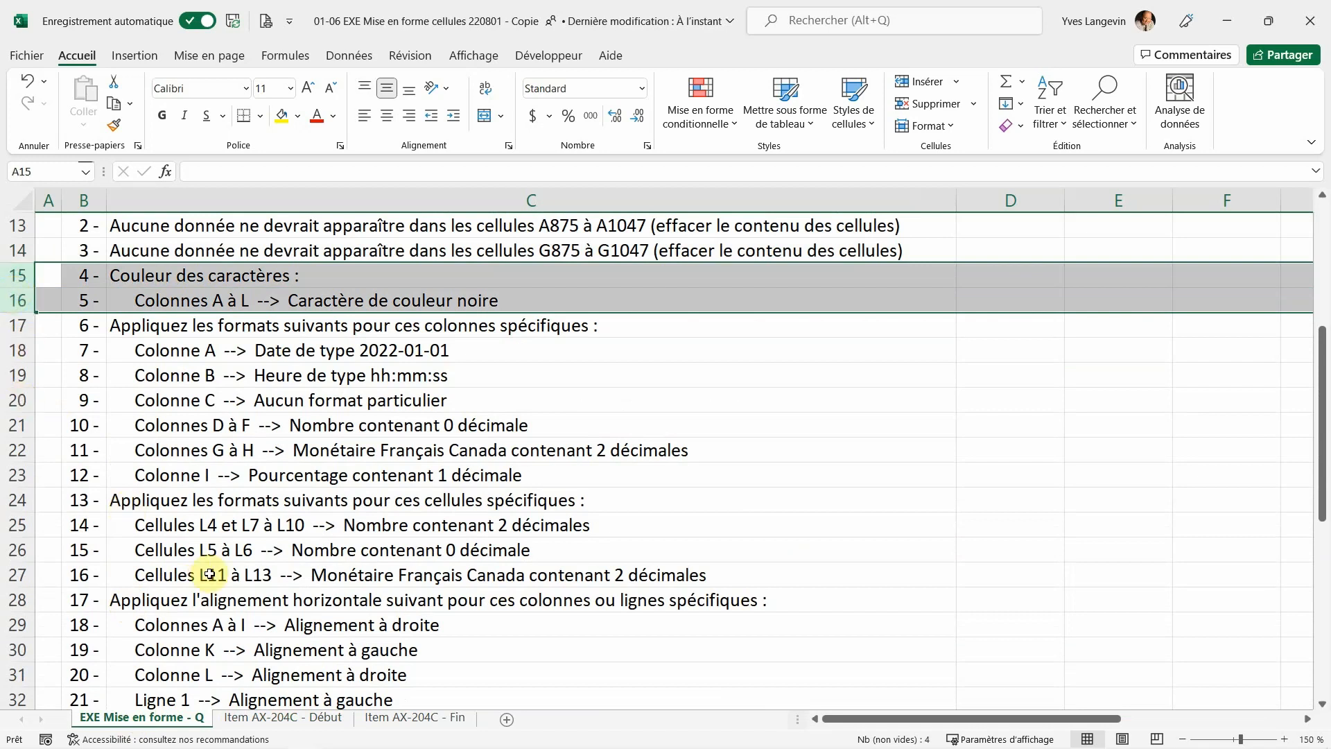
left_click(21, 348)
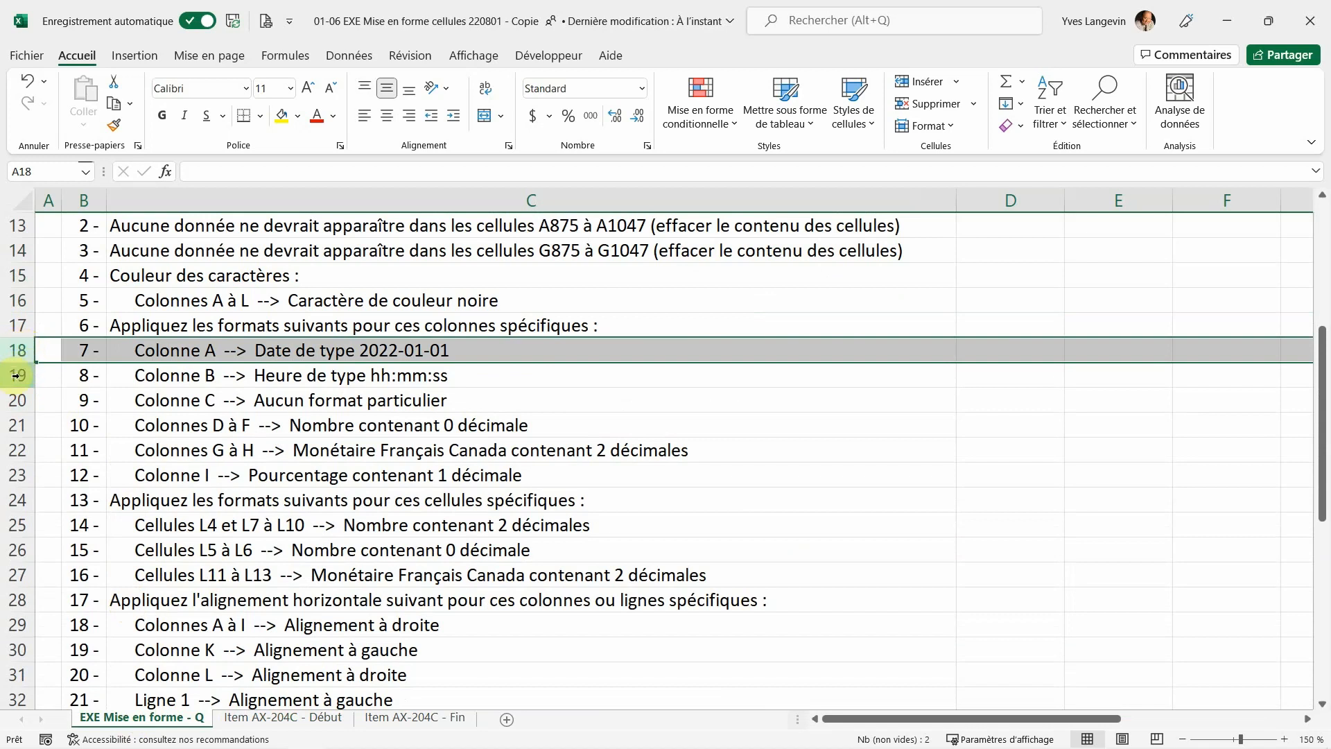
left_click(15, 375)
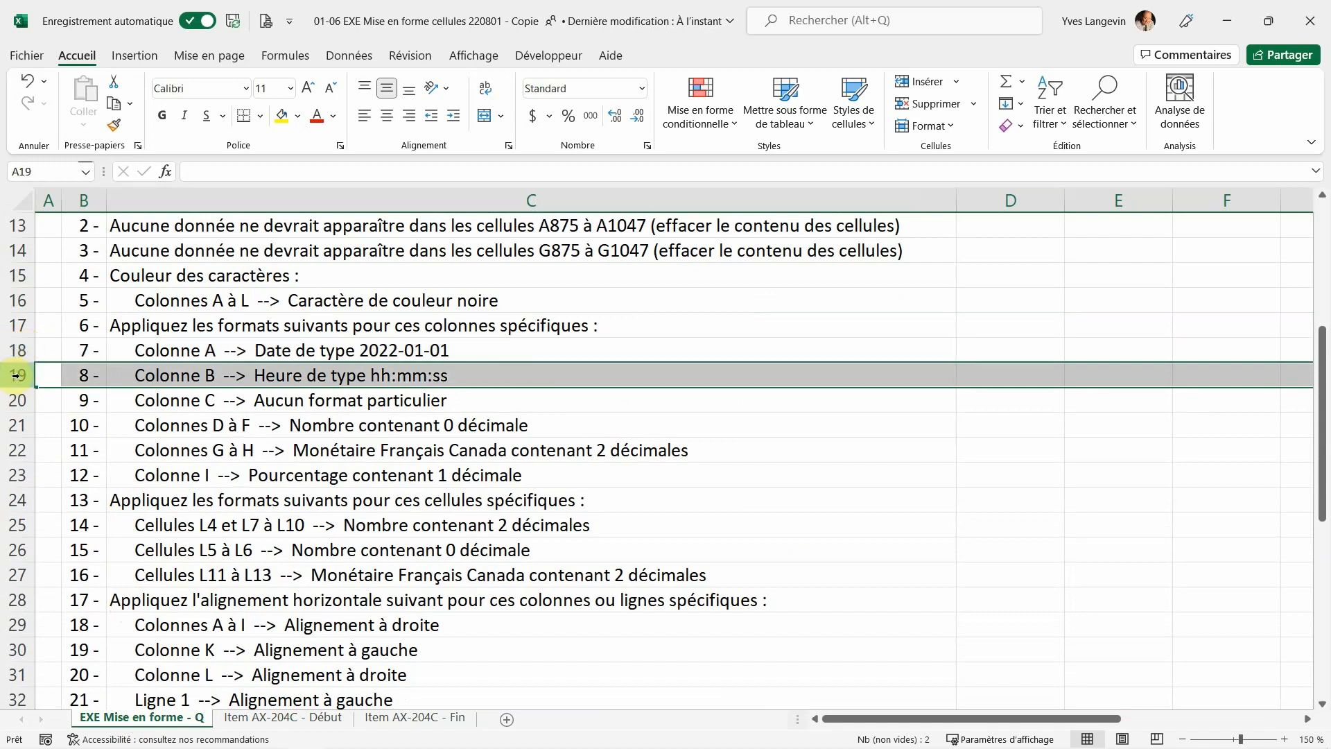
left_click(16, 400)
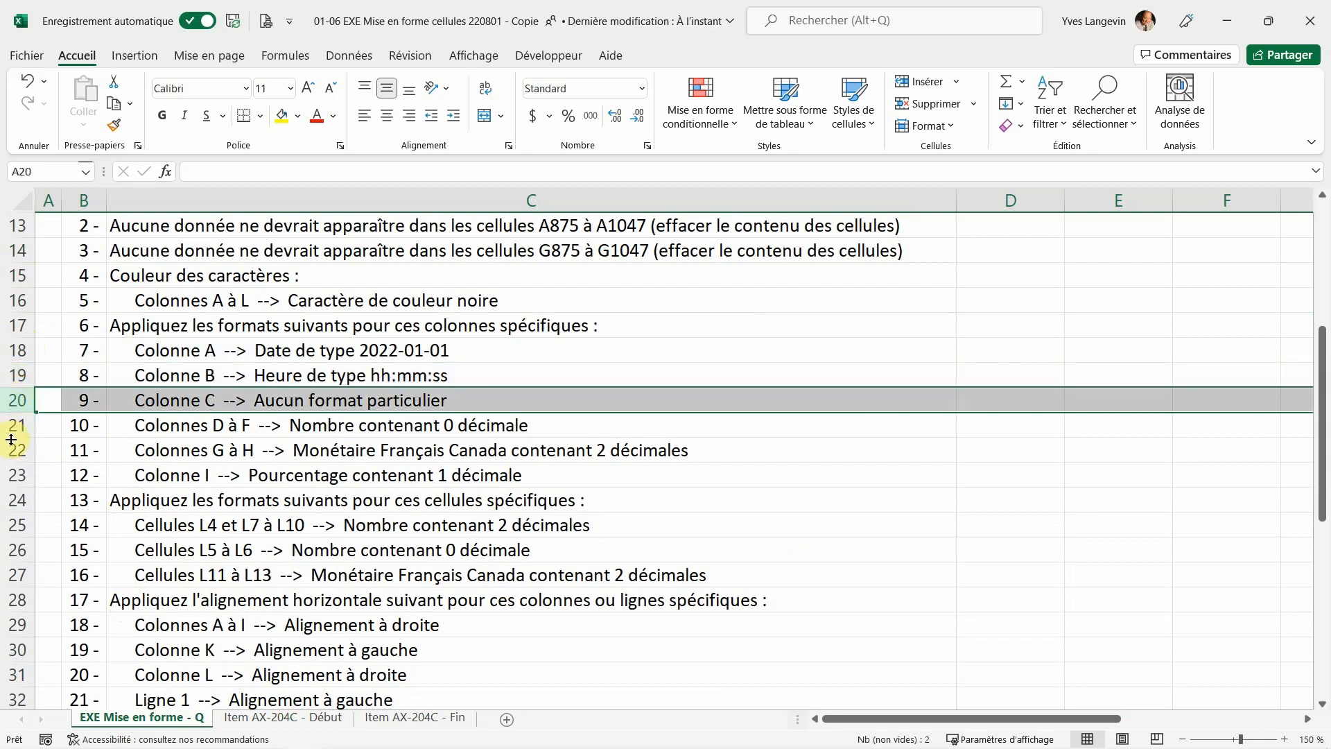
left_click(13, 426)
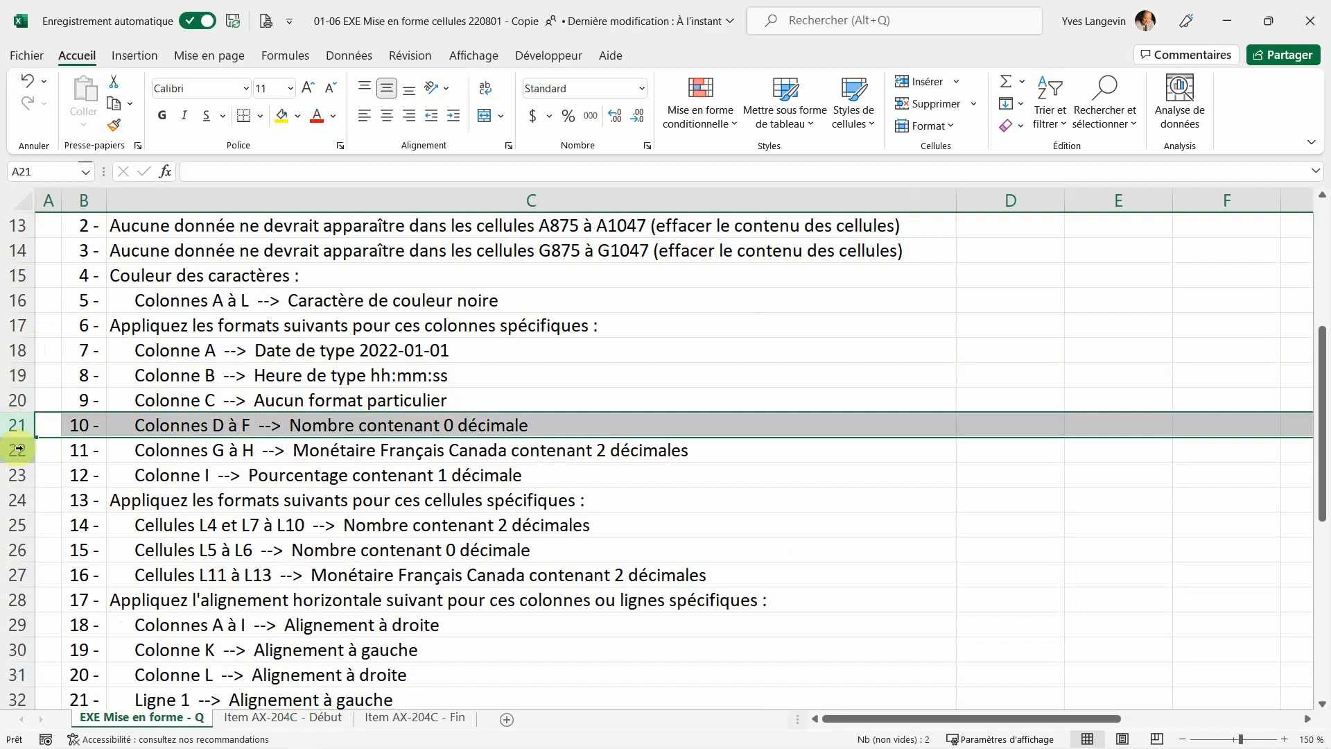
left_click(18, 451)
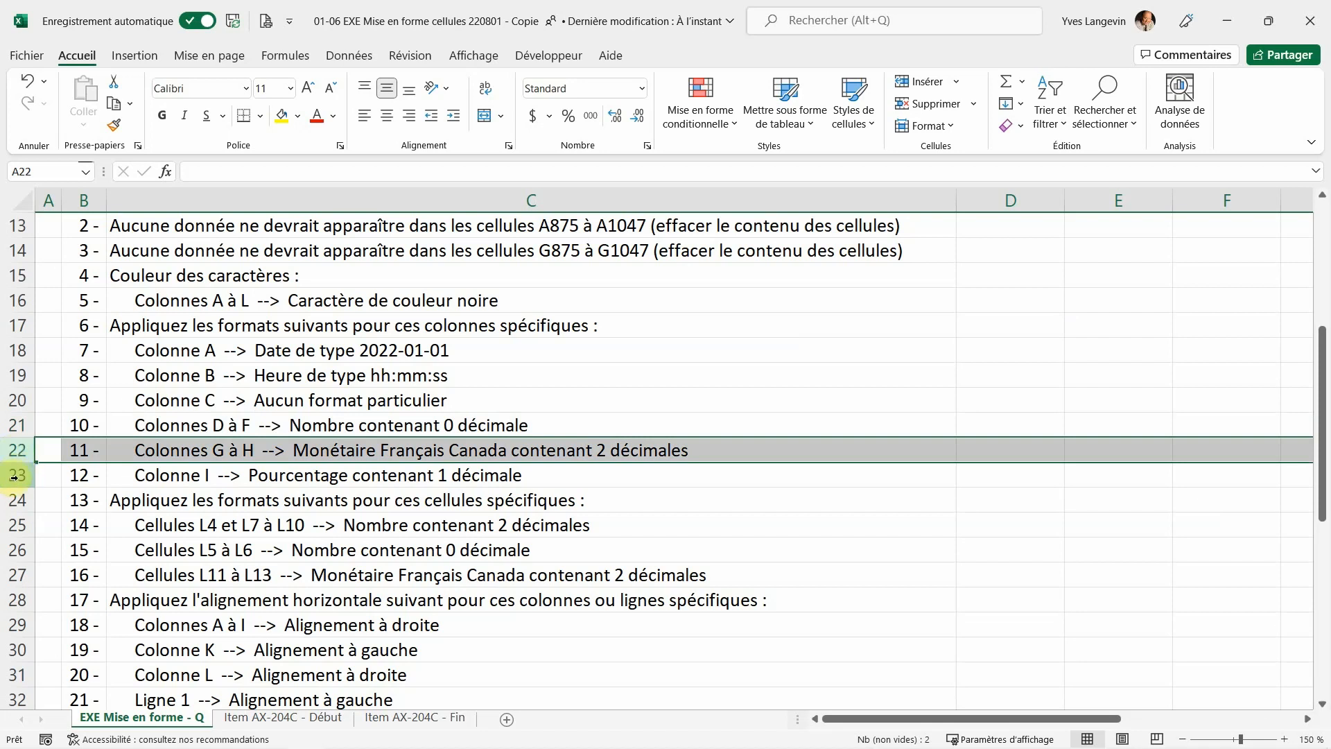
left_click(14, 476)
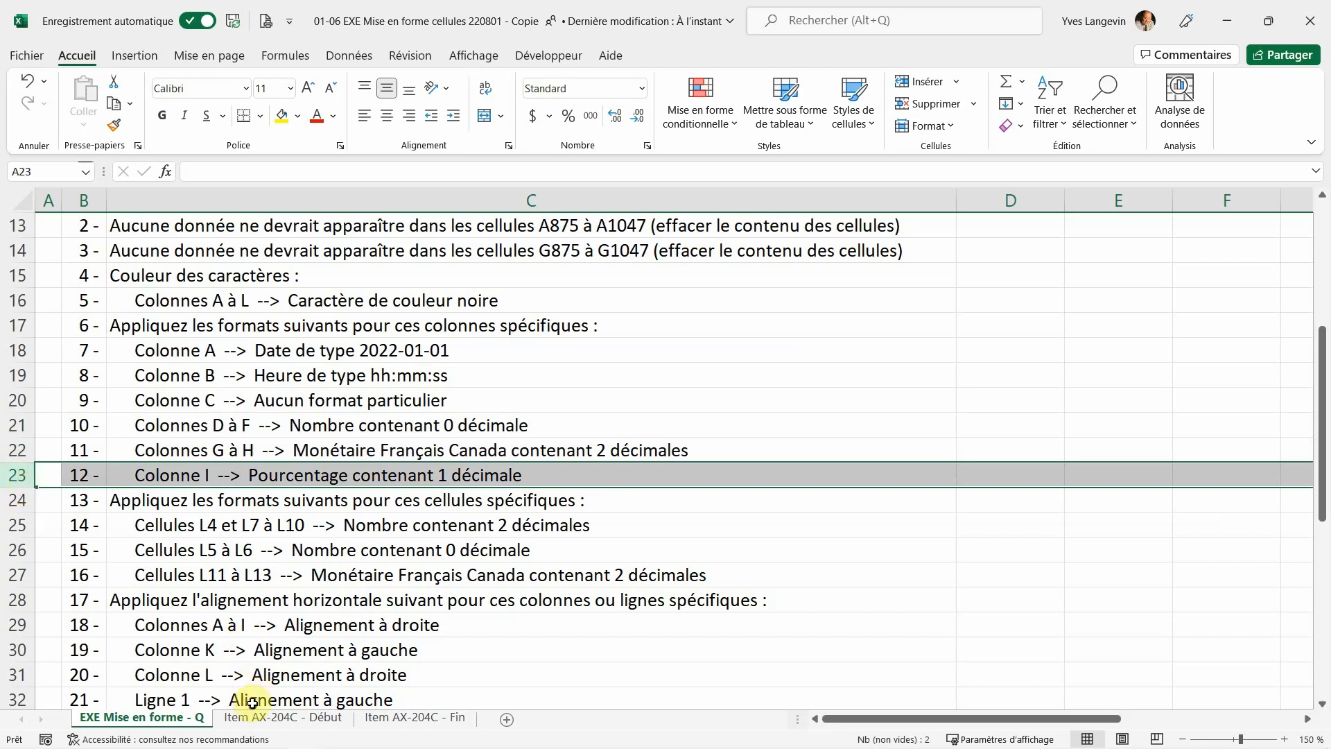
Set the font colour of columns A to L to Automatique on the sheet "Item AX-204C - Début".
left_click(283, 716)
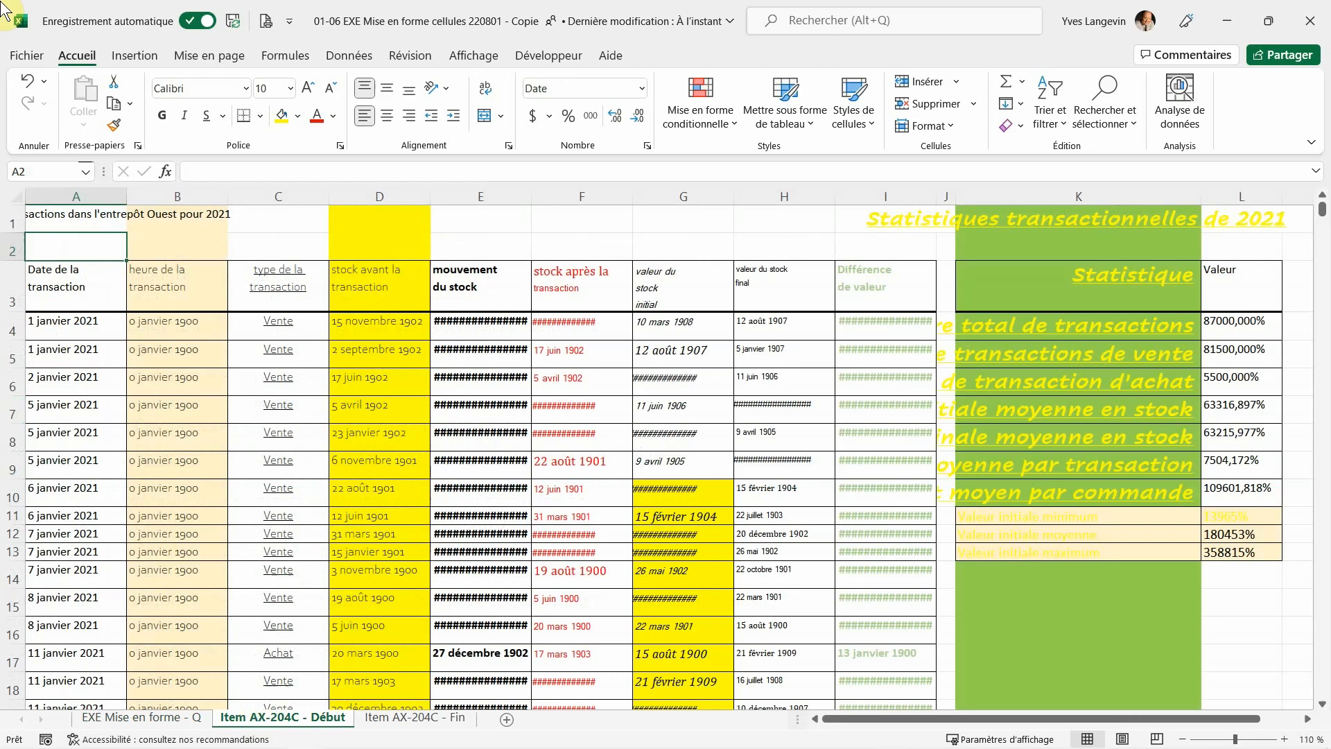
left_click(74, 191)
left_click_drag(69, 182, 1206, 208)
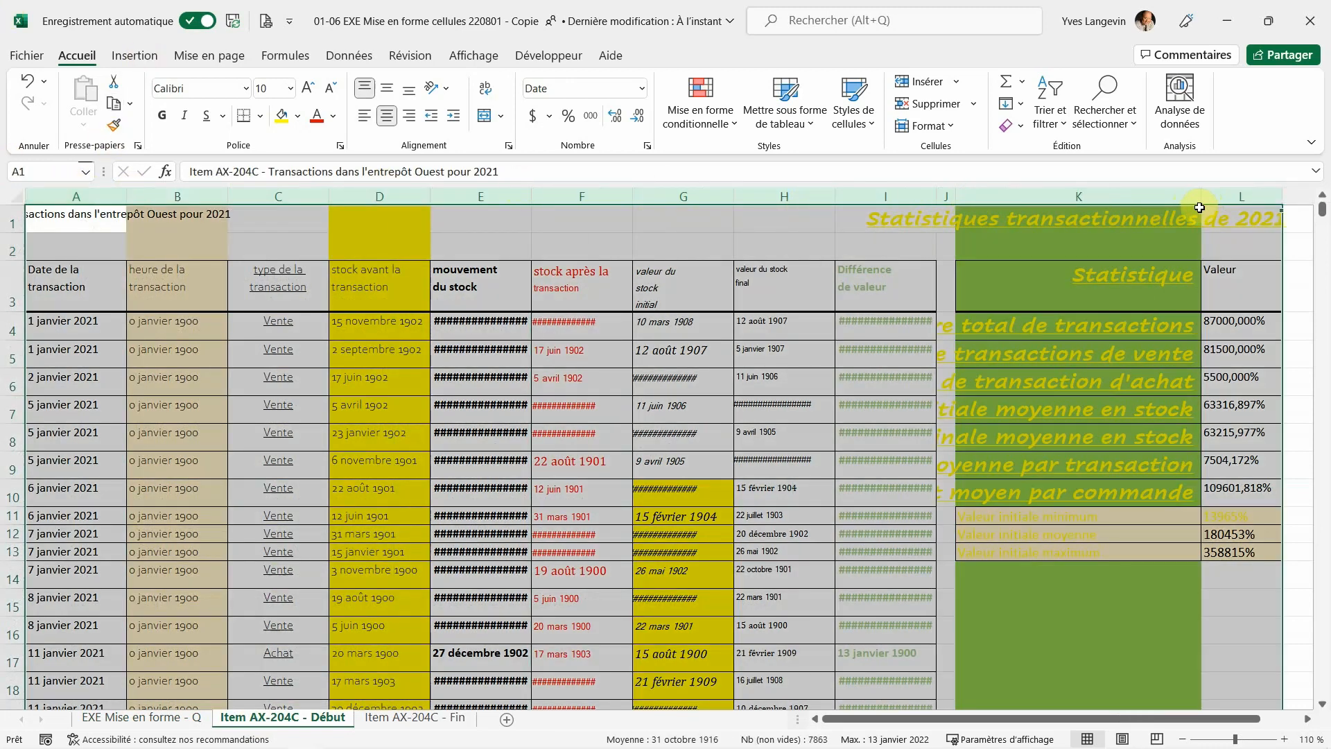
left_click(337, 115)
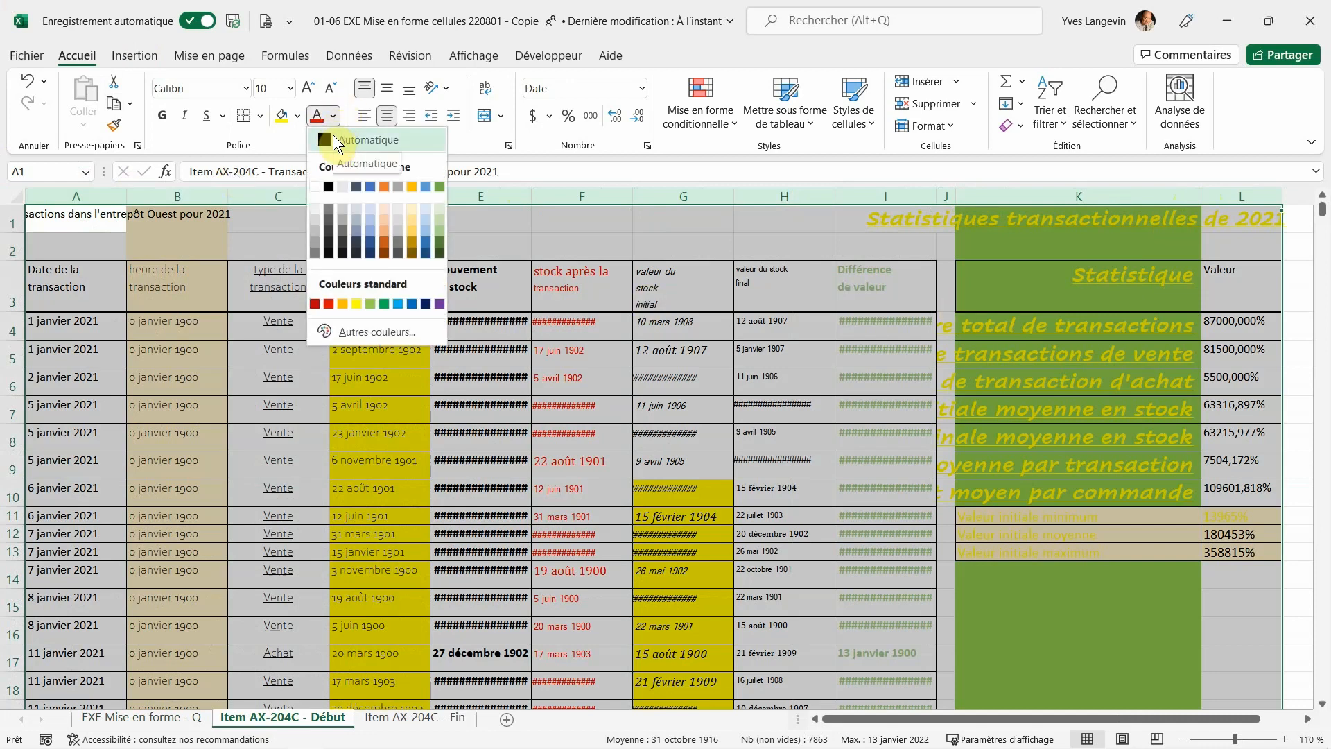
left_click(333, 135)
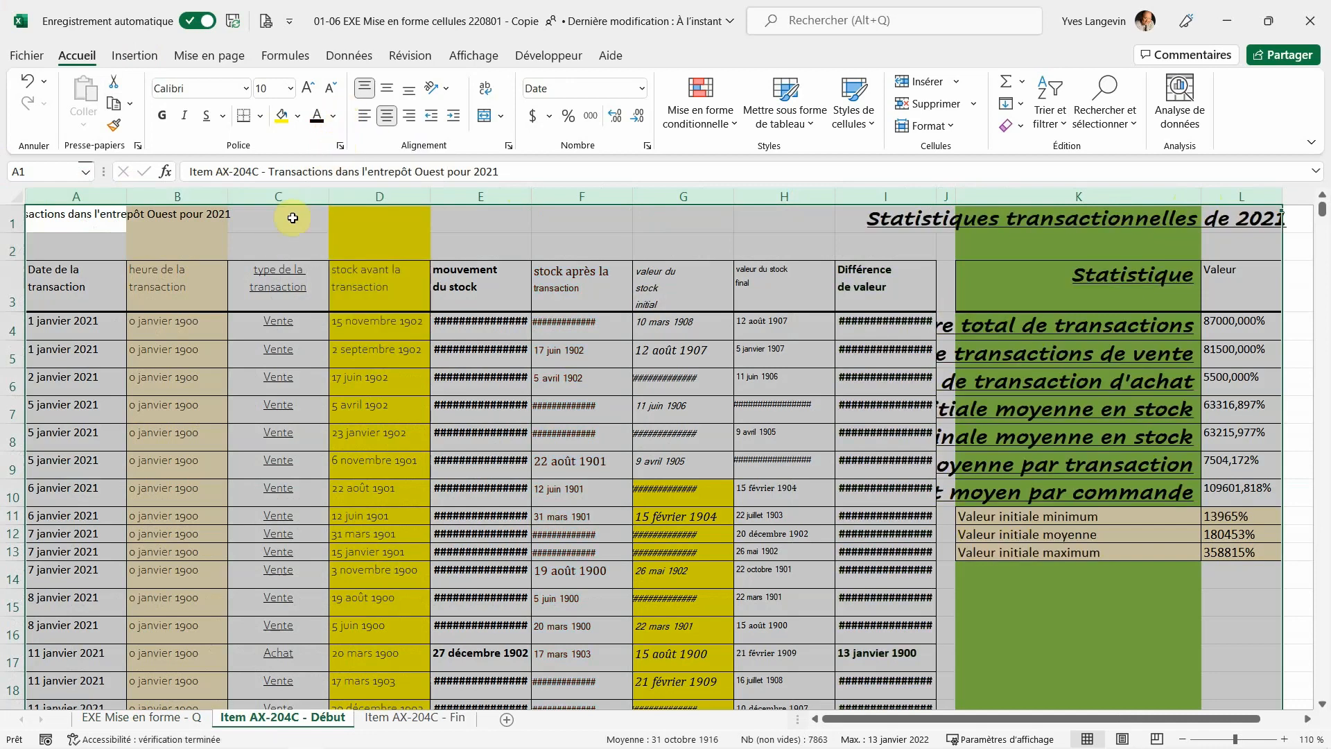
Format column A on the sheet "Item AX-204C - Début" as a Date of type *2012-03-14.
left_click(77, 199)
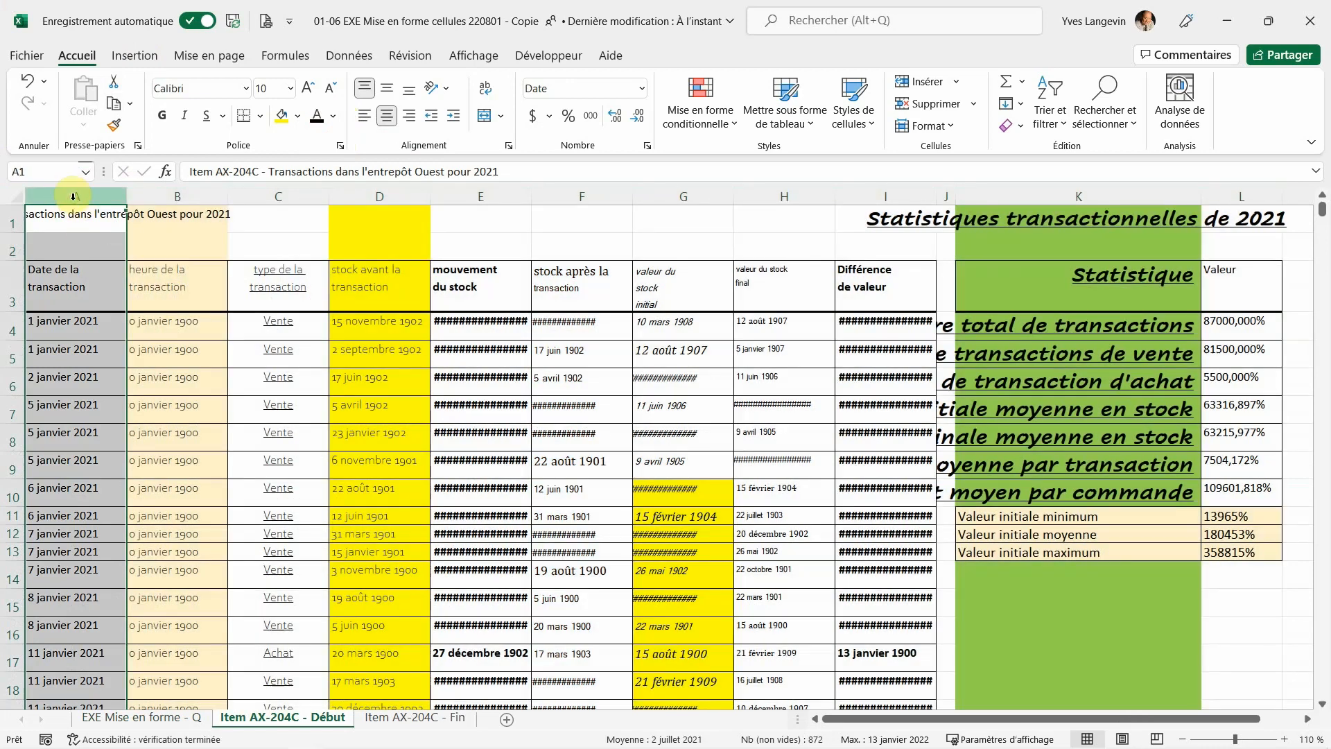
left_click(63, 288)
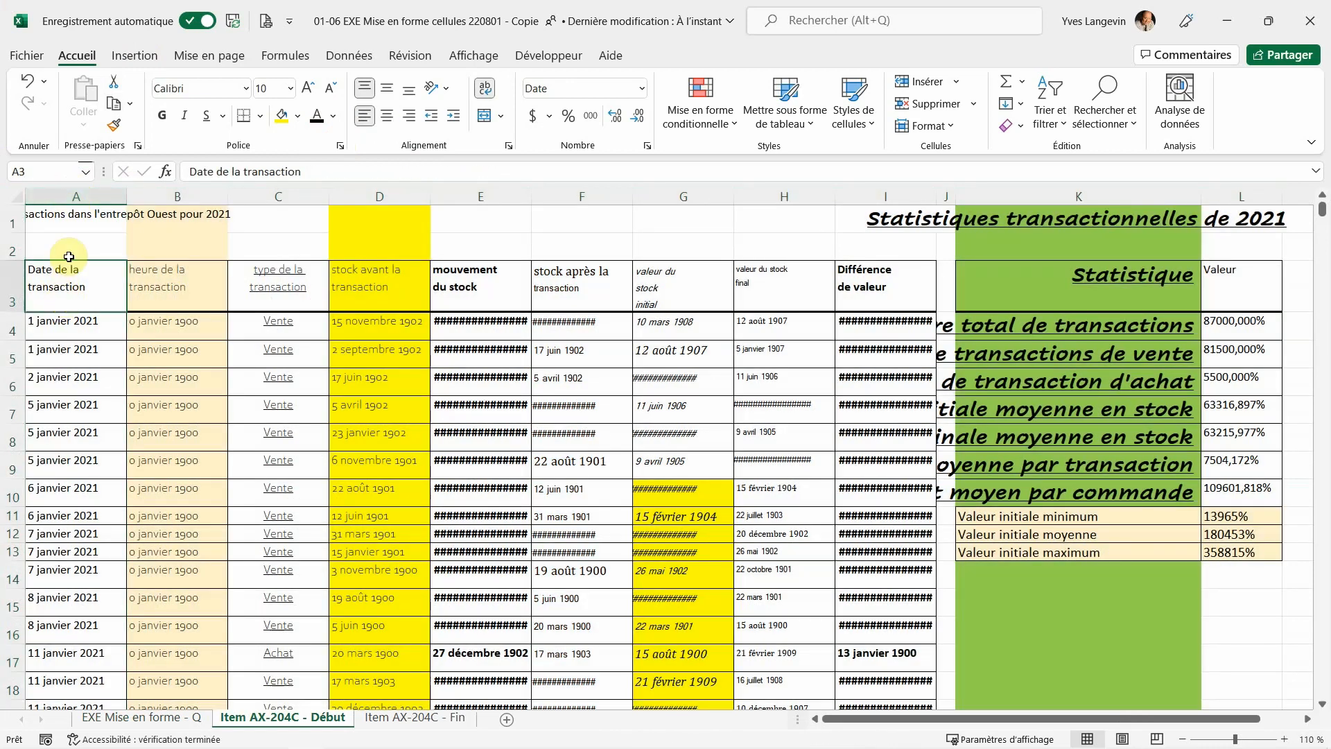
right_click(83, 197)
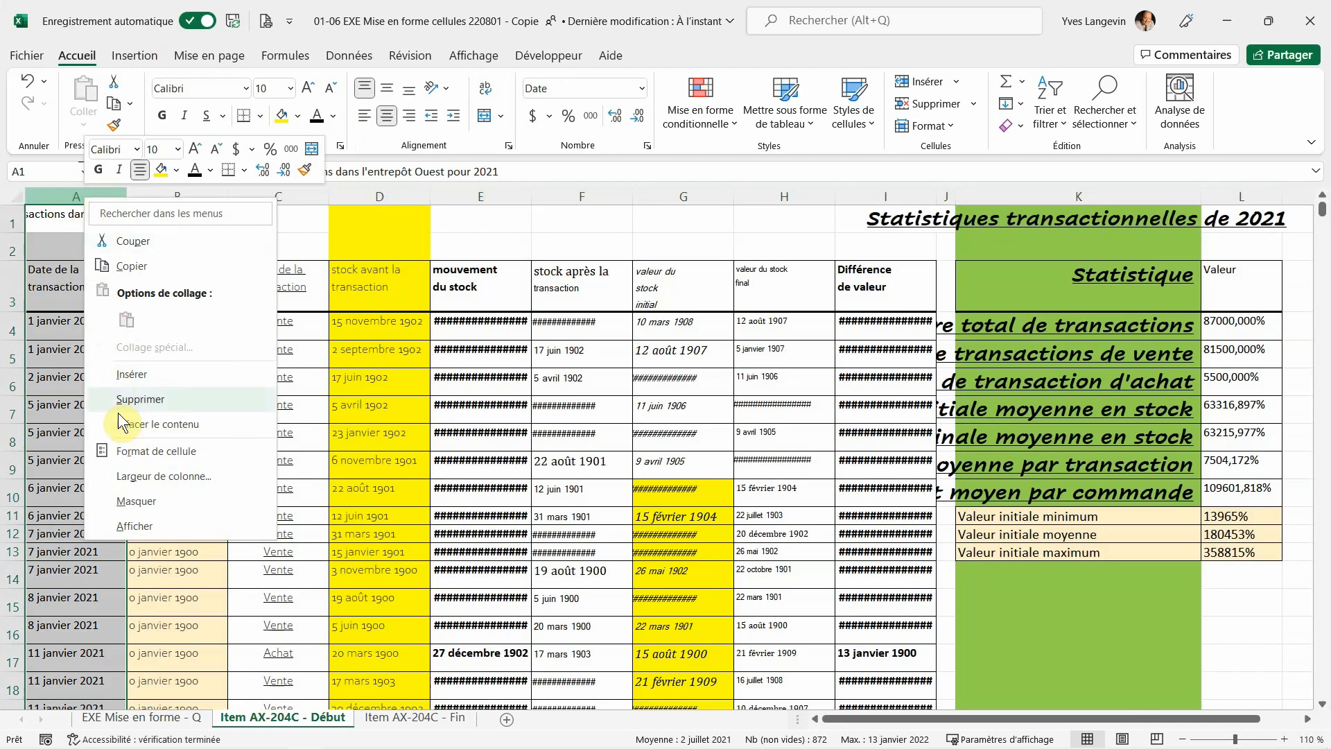
left_click(128, 452)
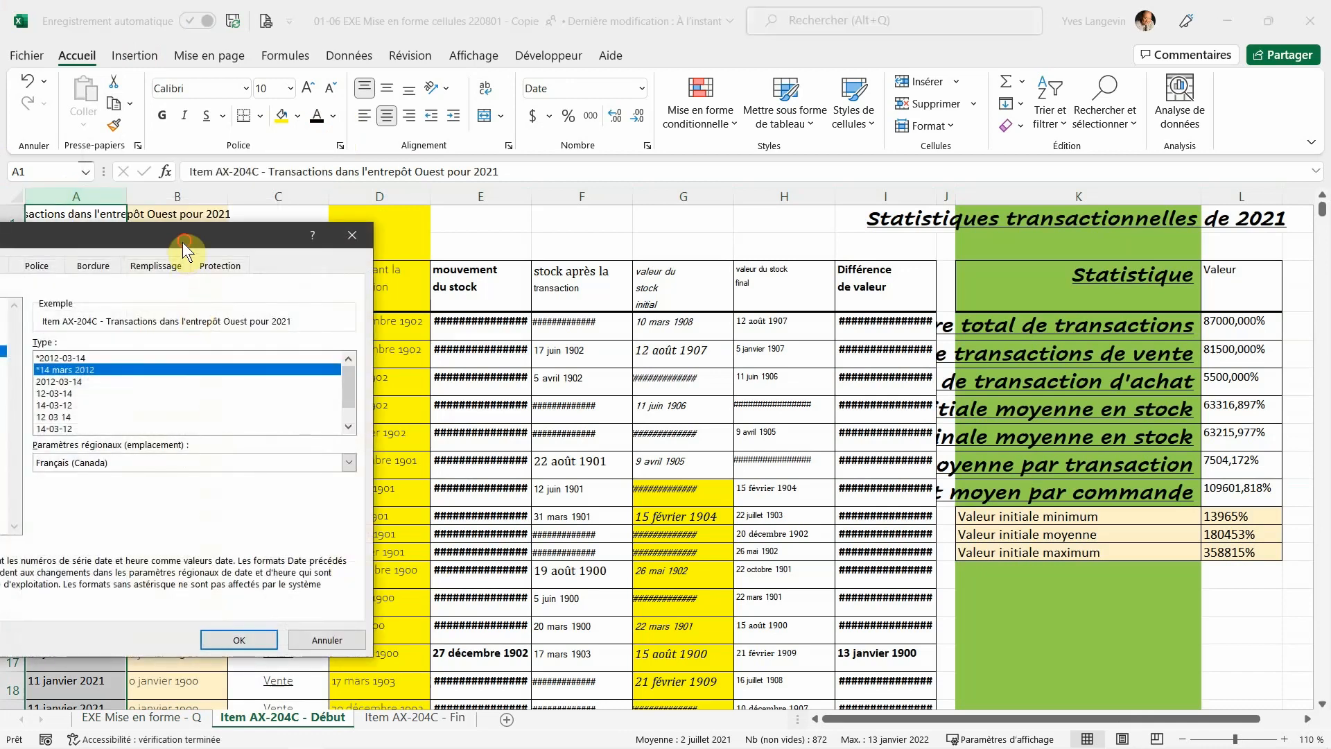
left_click_drag(182, 242, 630, 220)
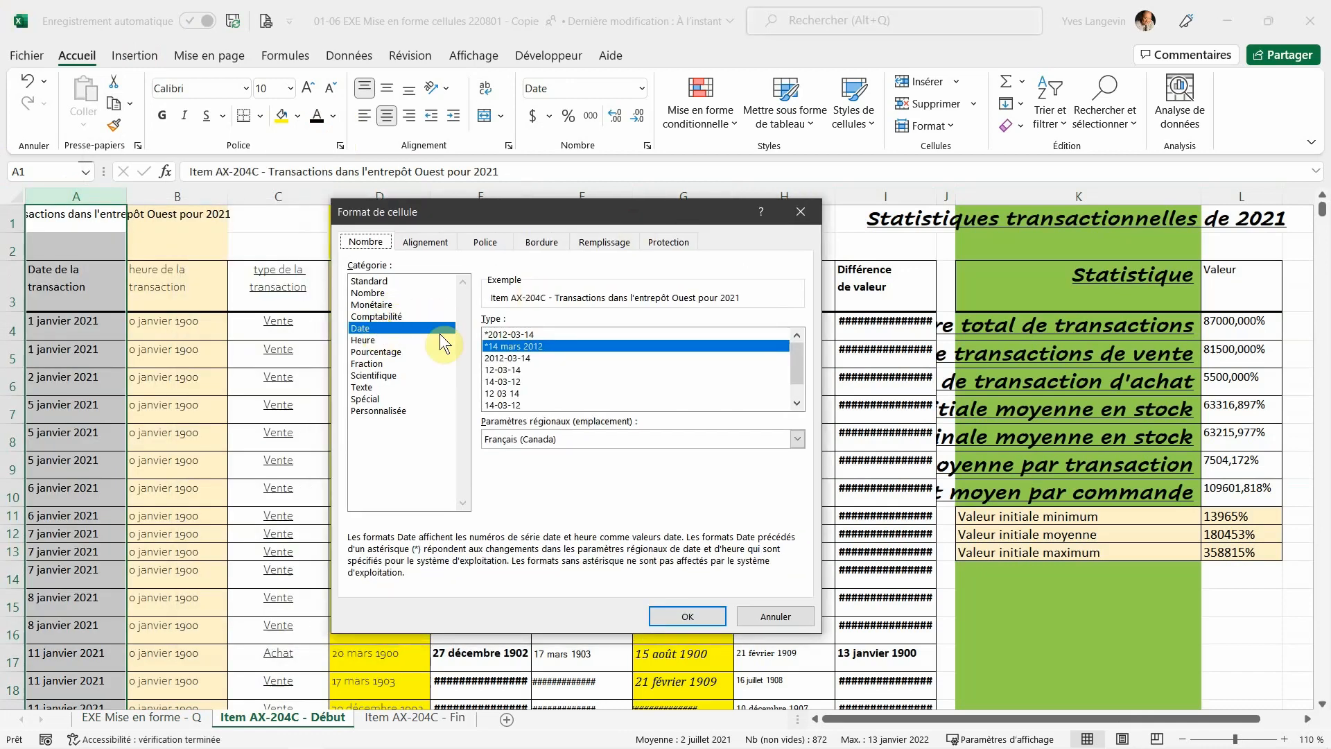
left_click(493, 335)
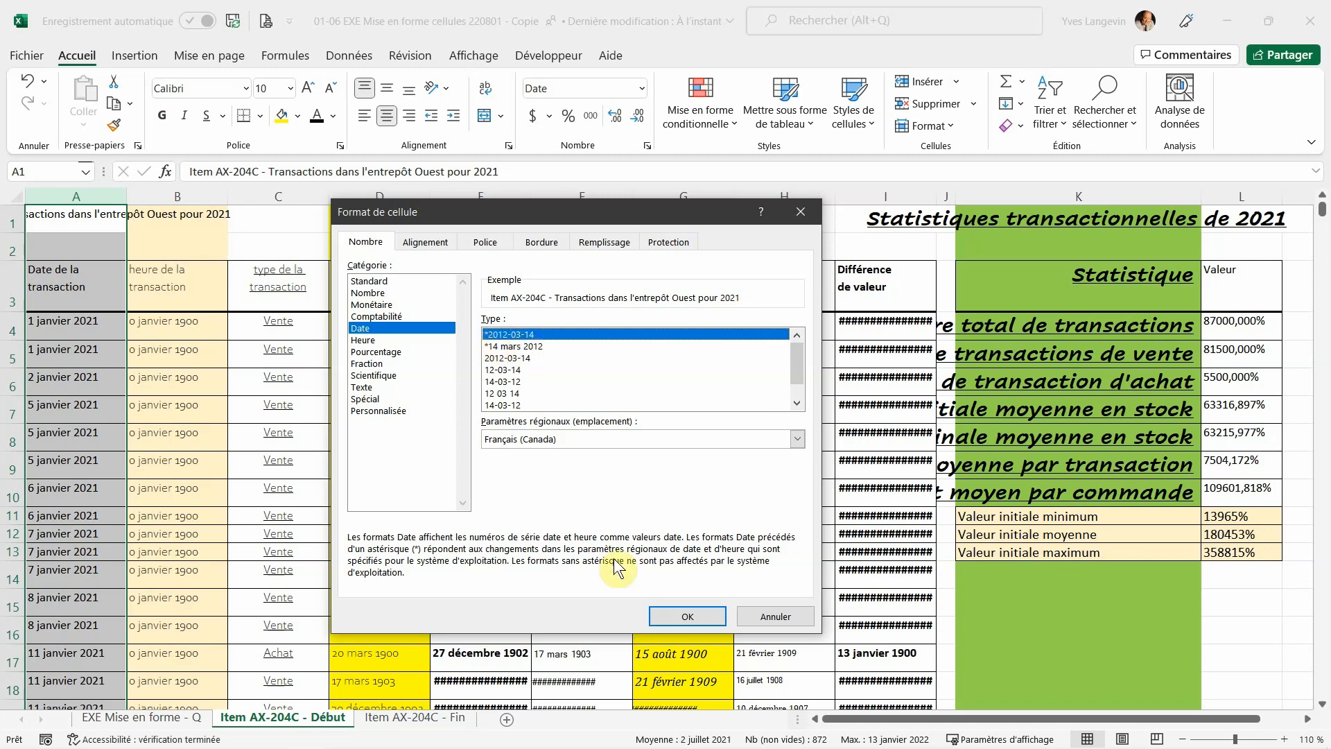
left_click(686, 615)
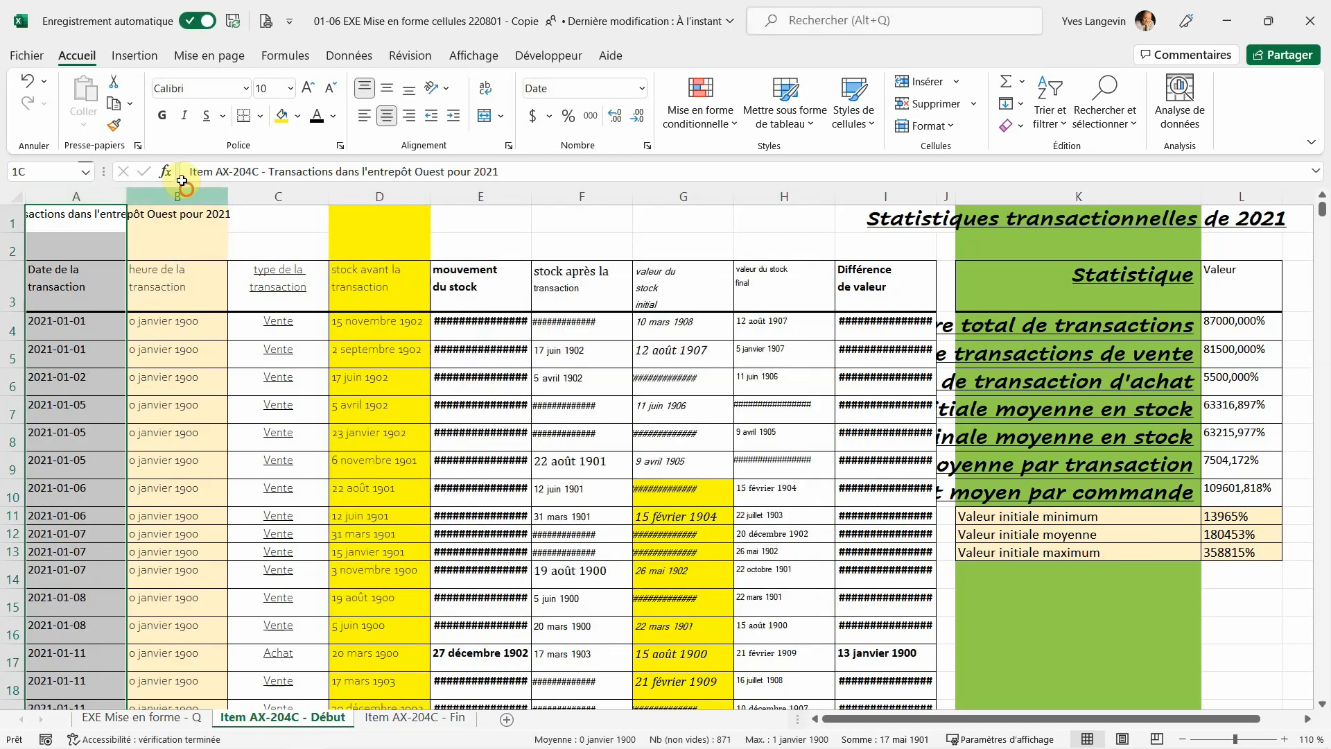
Format column B, the transaction times, with the Heure category of type *13:30:55.
left_click(181, 196)
left_click(148, 291)
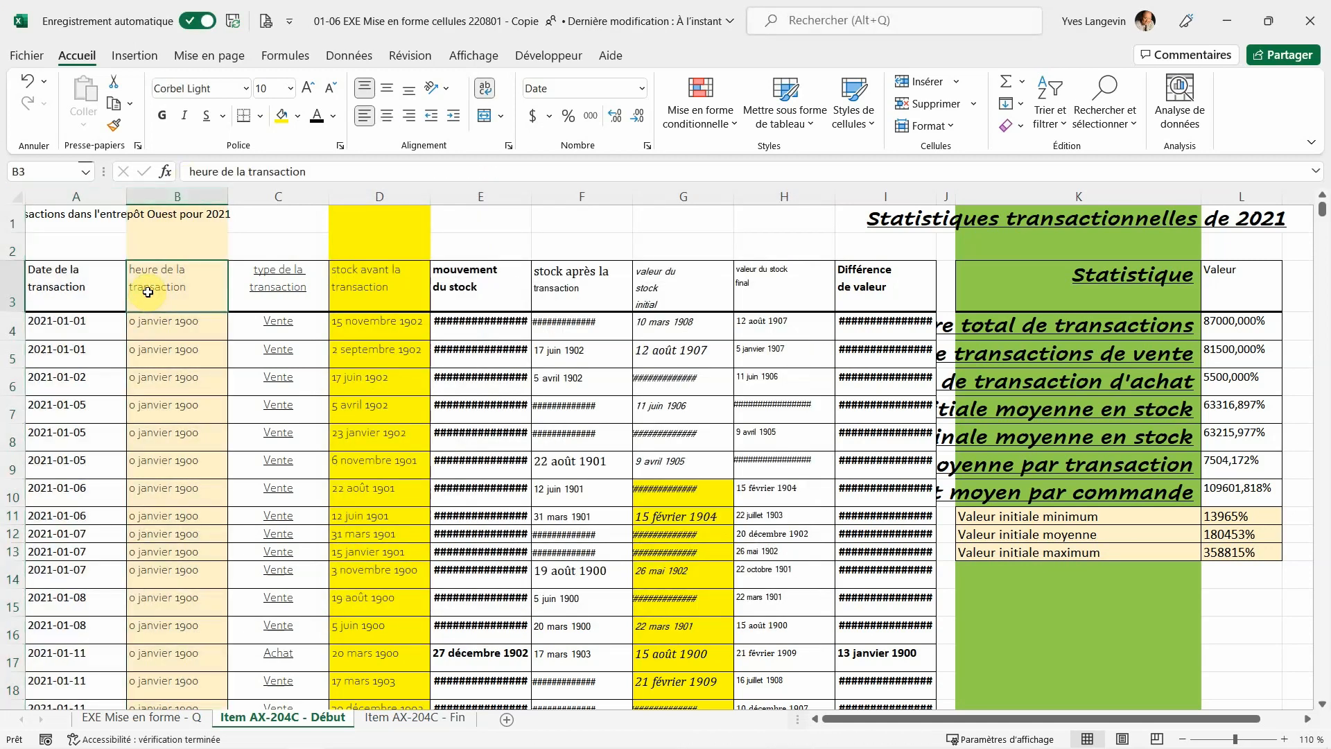
left_click(175, 197)
right_click(174, 198)
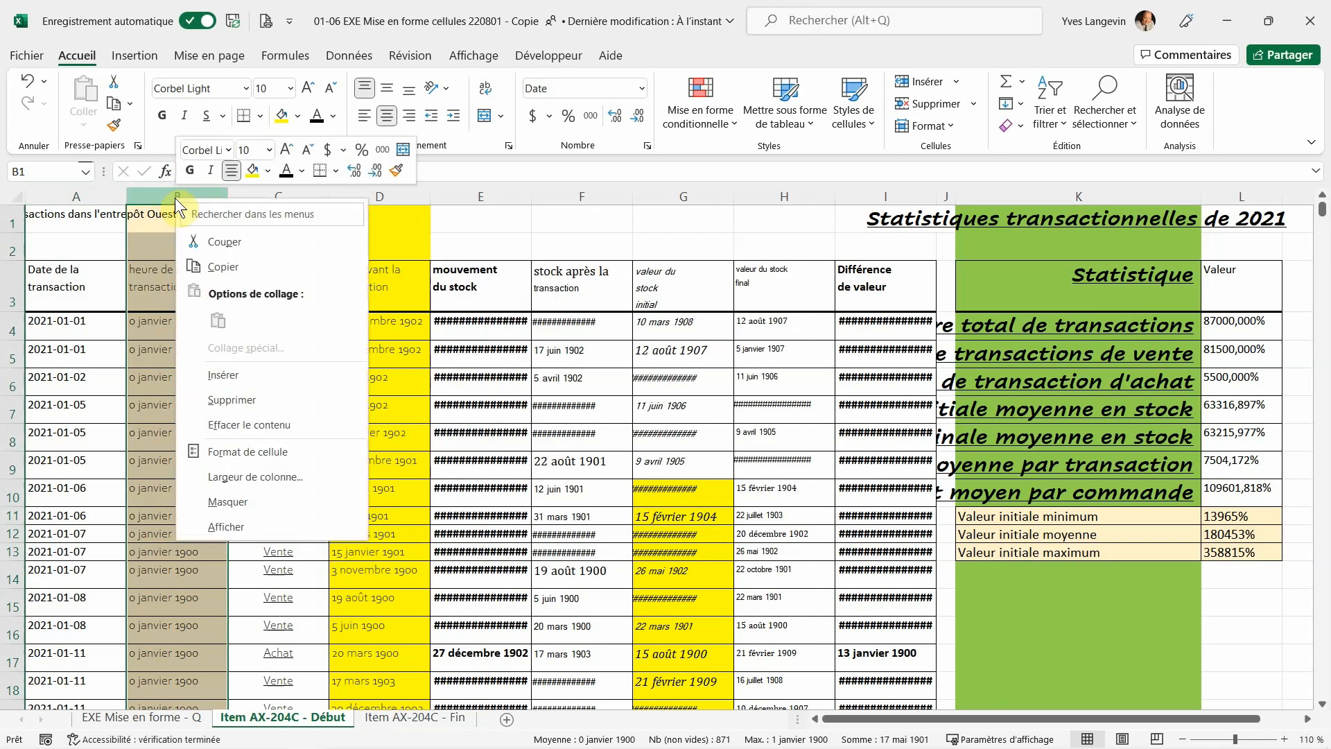
left_click(276, 454)
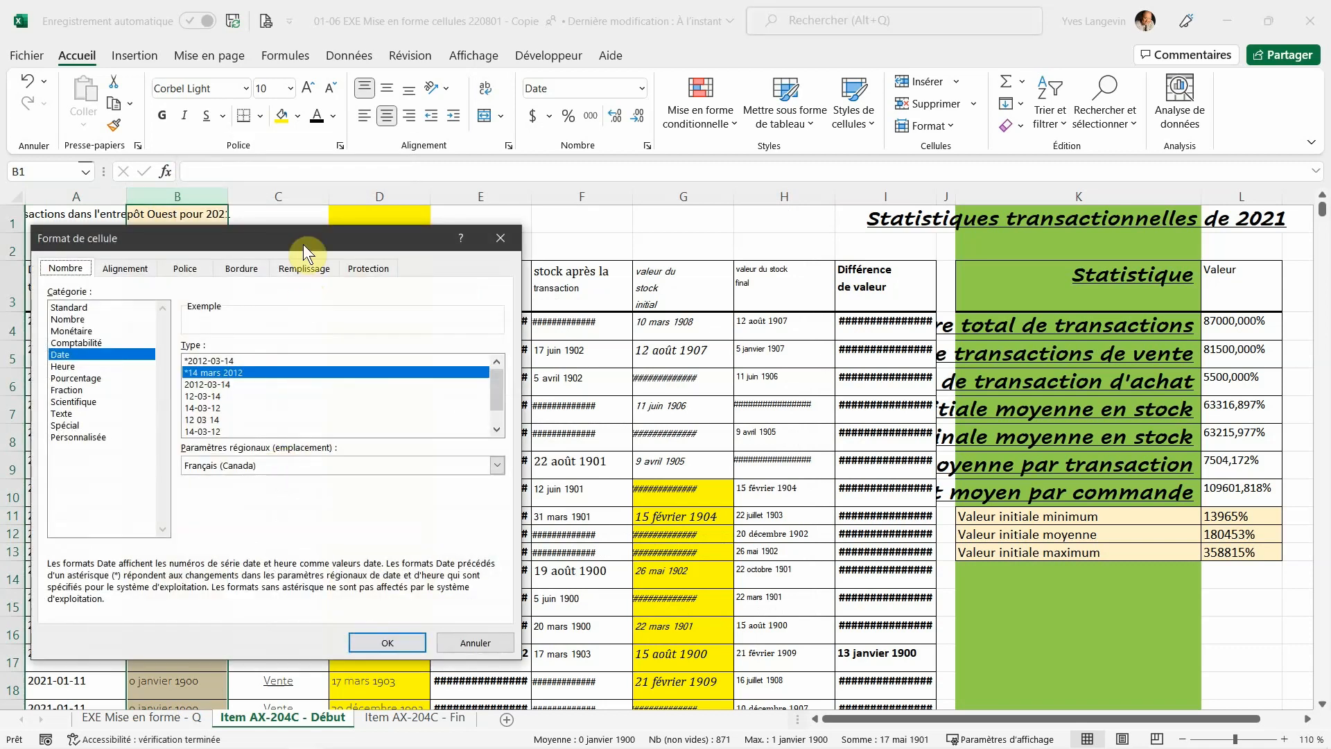
left_click_drag(302, 244, 520, 220)
left_click(316, 342)
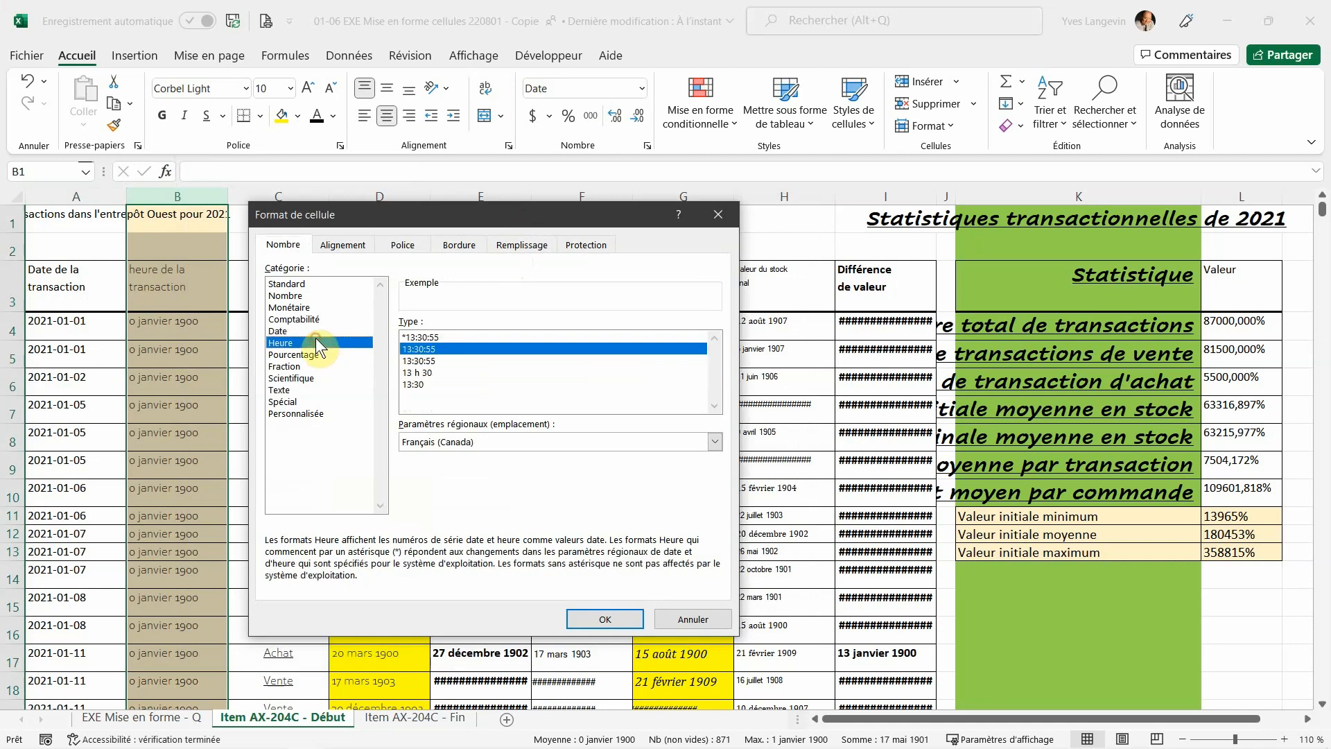
left_click(418, 338)
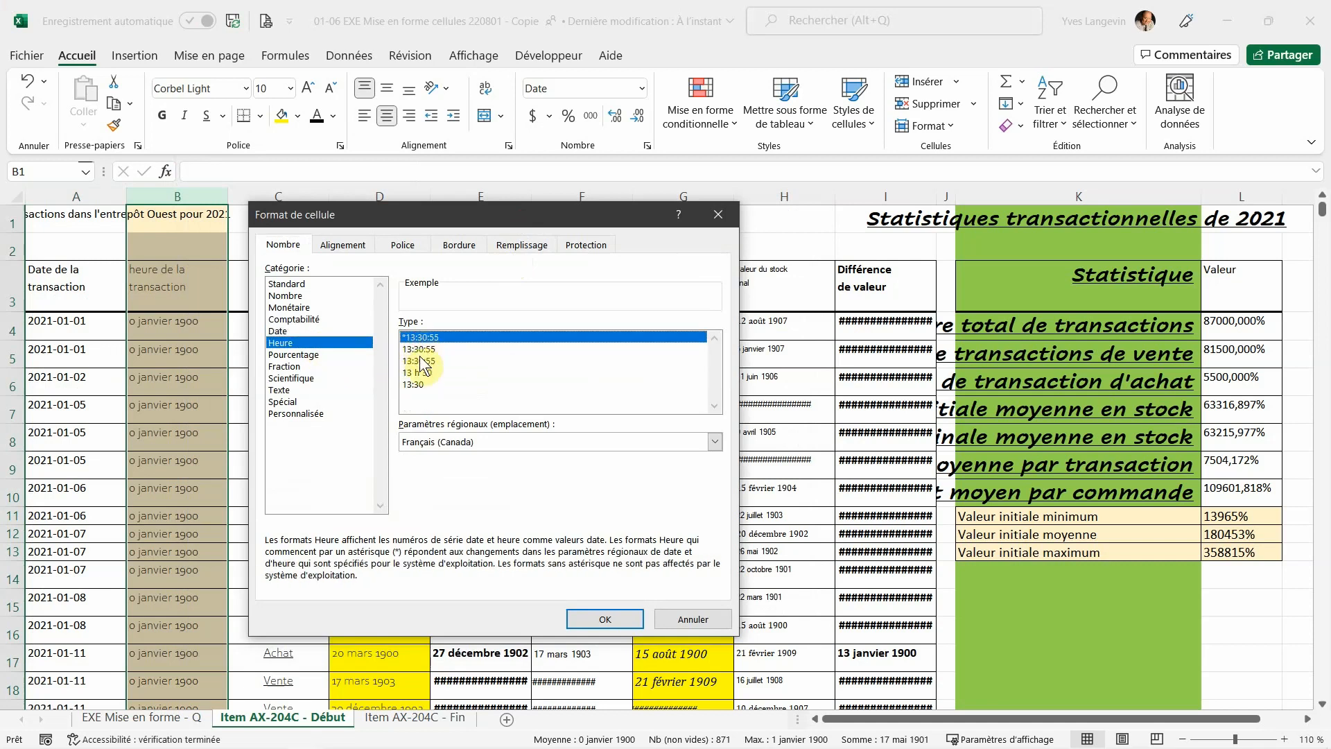
left_click(572, 613)
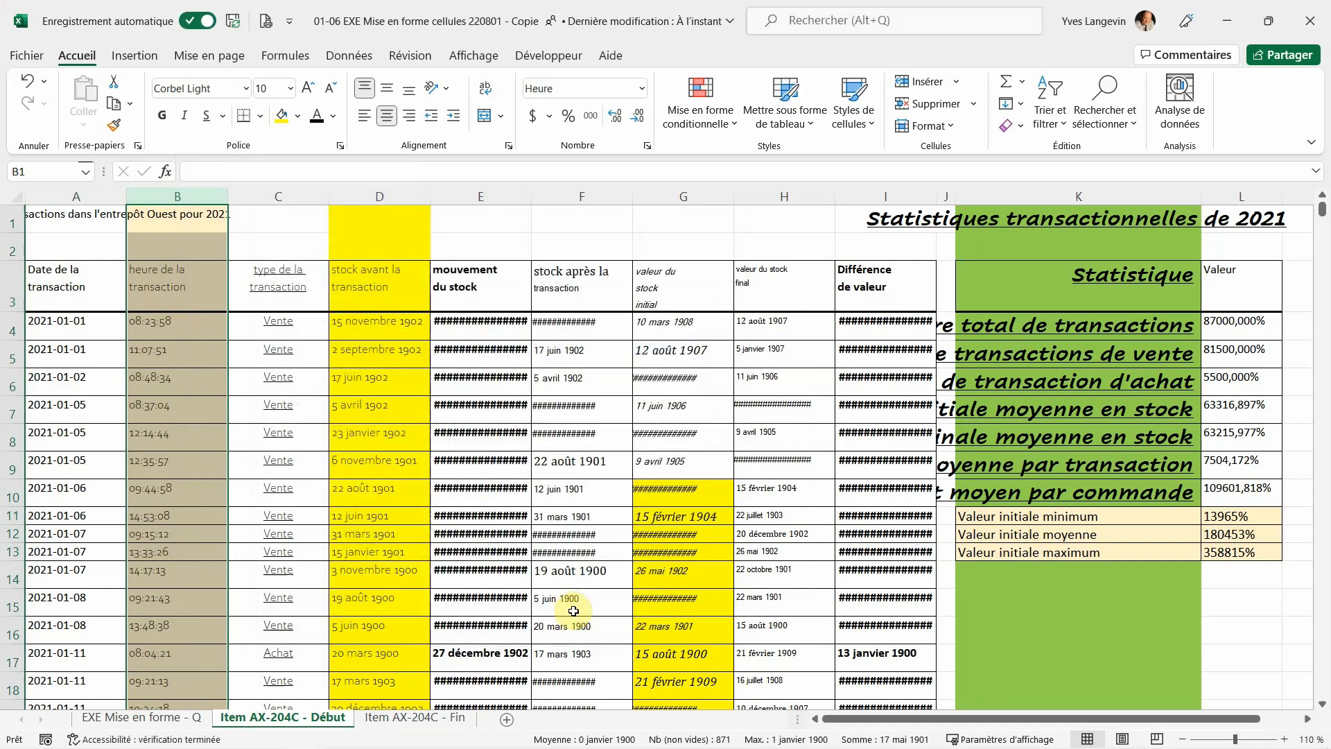
Leave column C as it is and format columns D to F as Nombre with 0 decimals.
left_click(278, 197)
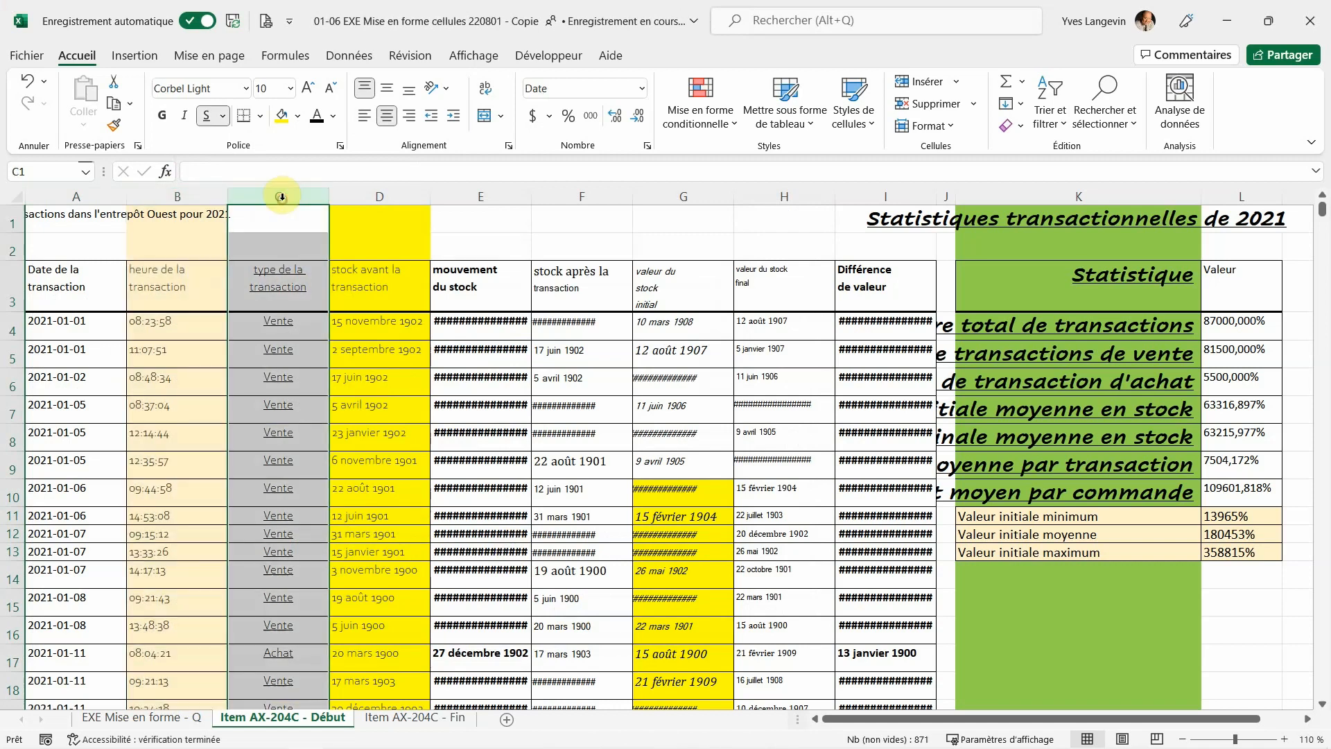
left_click_drag(277, 324, 277, 355)
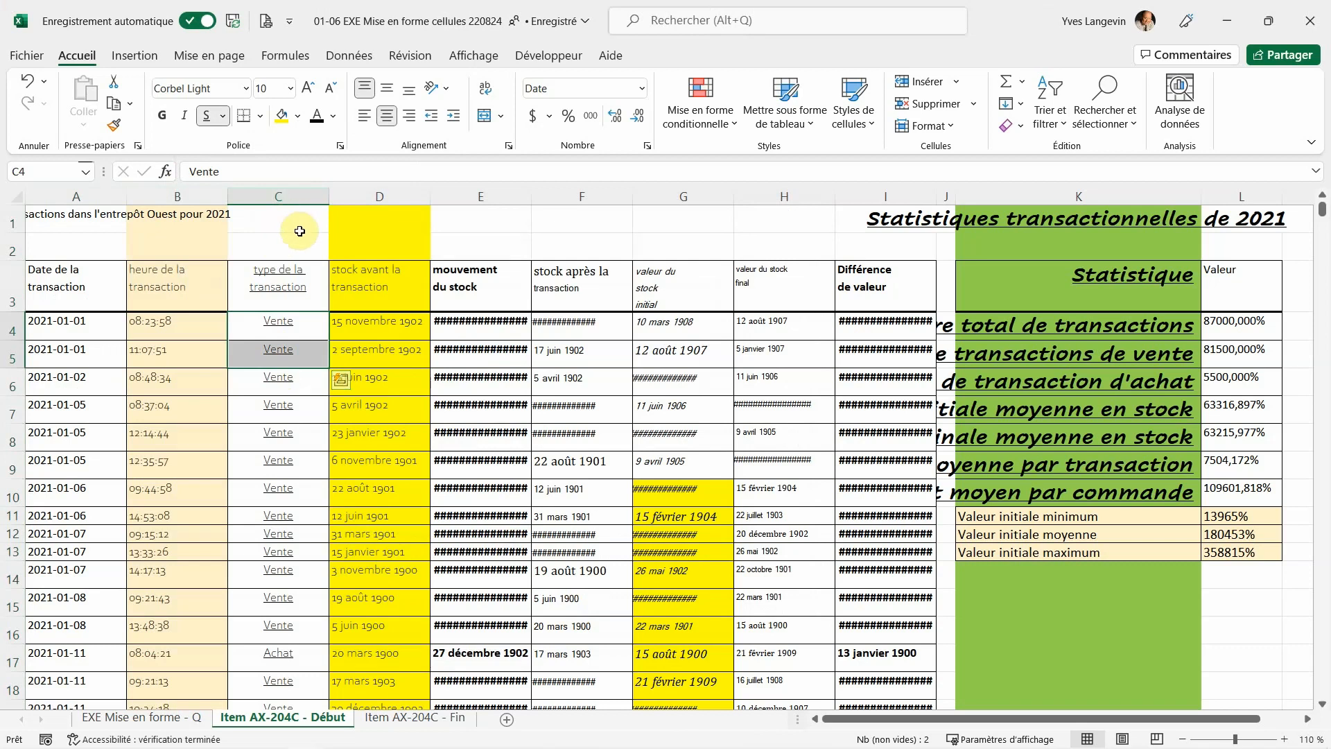
left_click(374, 194)
left_click_drag(375, 194, 545, 192)
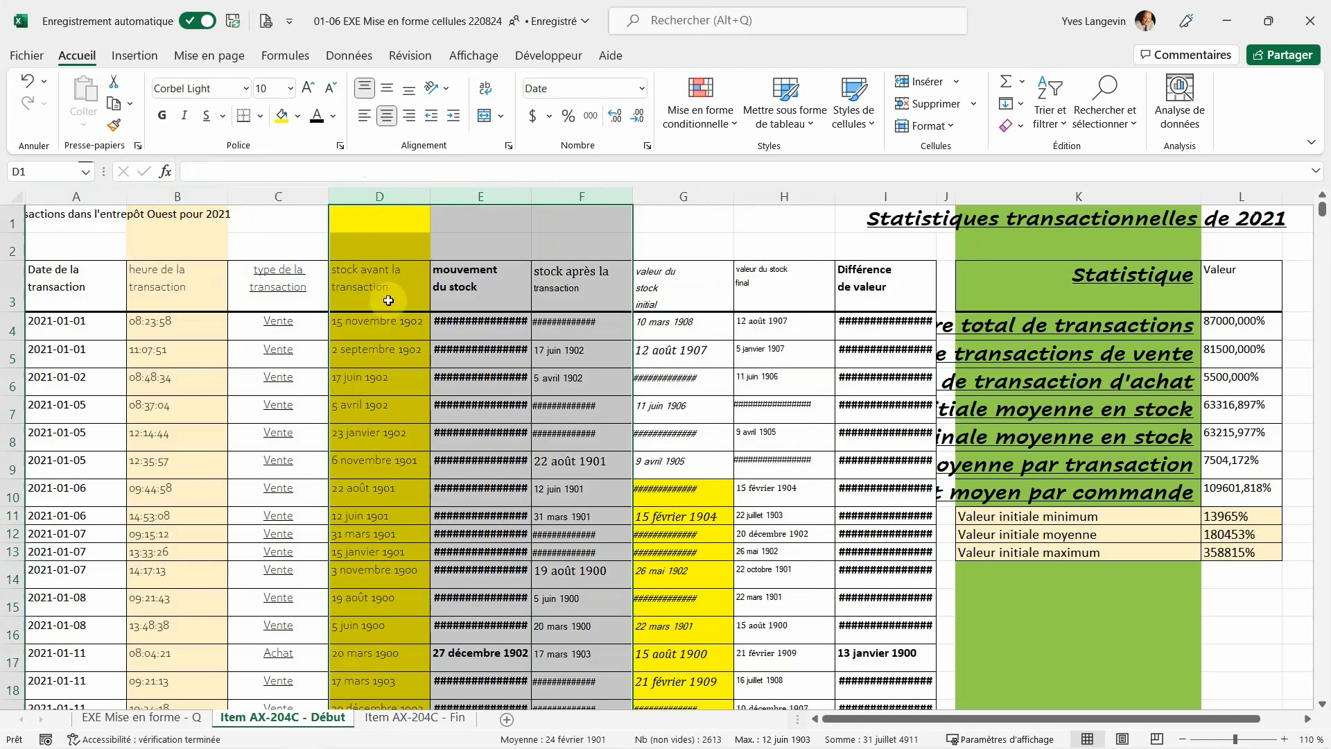
right_click(551, 302)
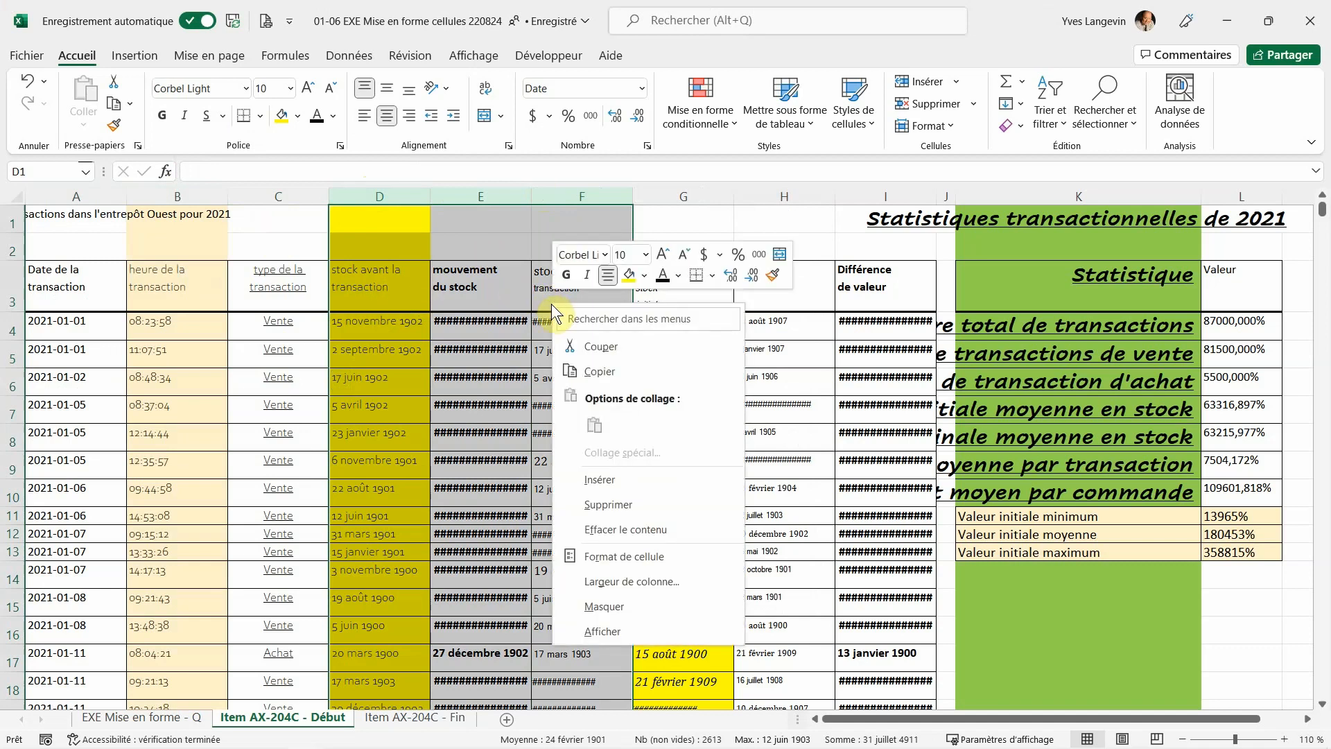
left_click(593, 555)
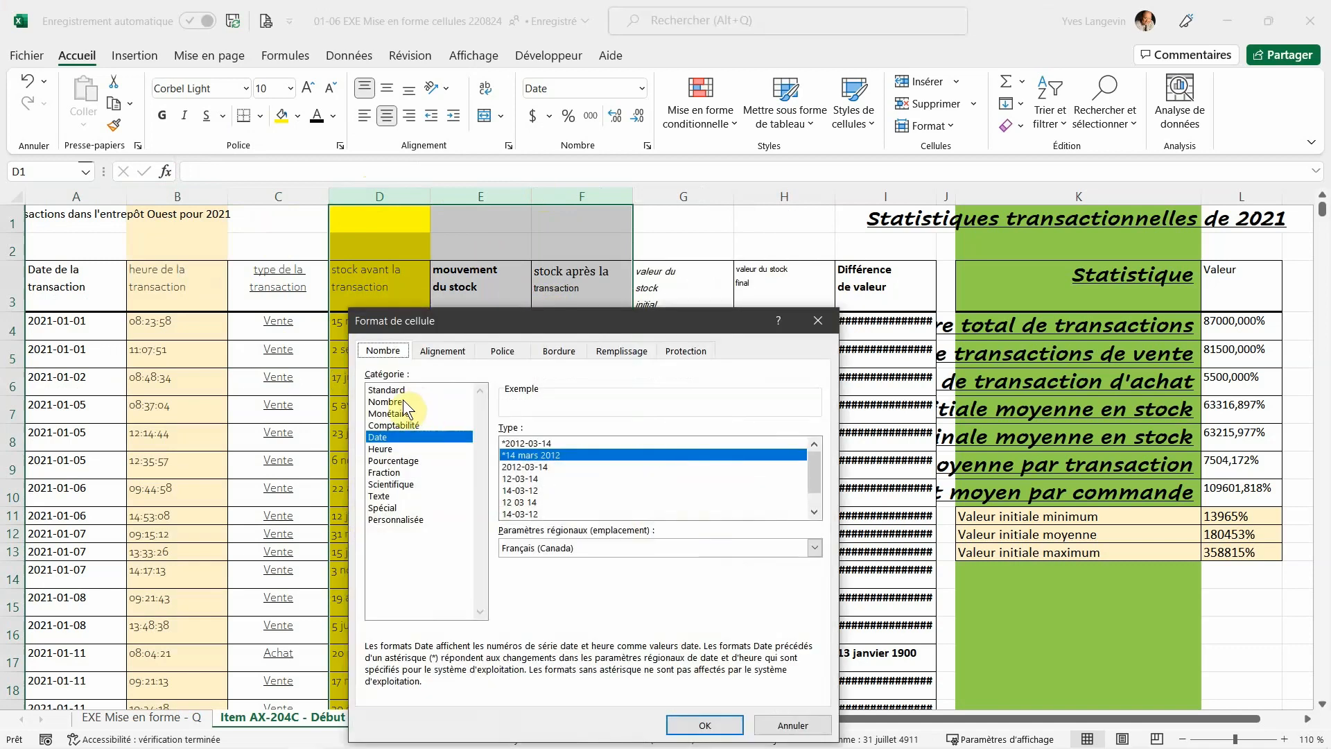
left_click(399, 402)
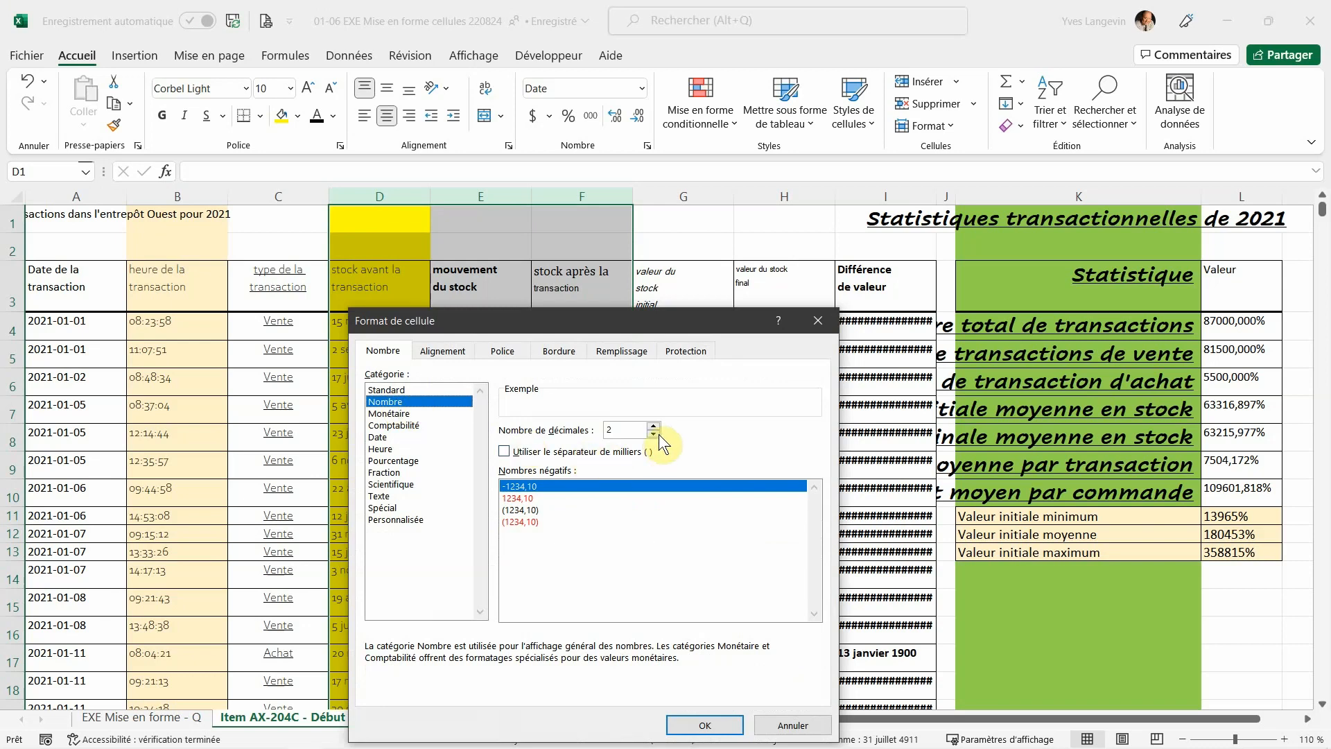
left_click(654, 434)
left_click(653, 434)
left_click(677, 724)
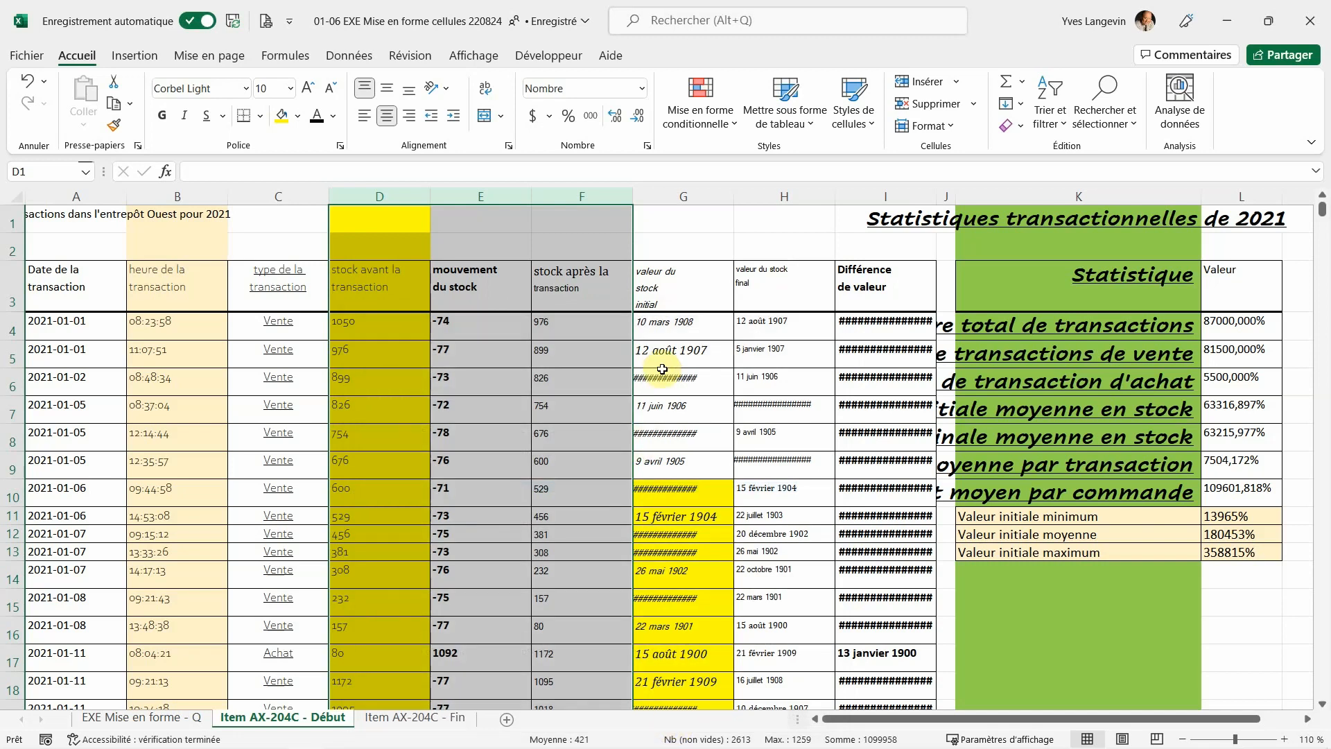
Format columns G and H as Monétaire with 2 decimals and the symbol "$ Français (Canada)".
left_click_drag(693, 198, 761, 193)
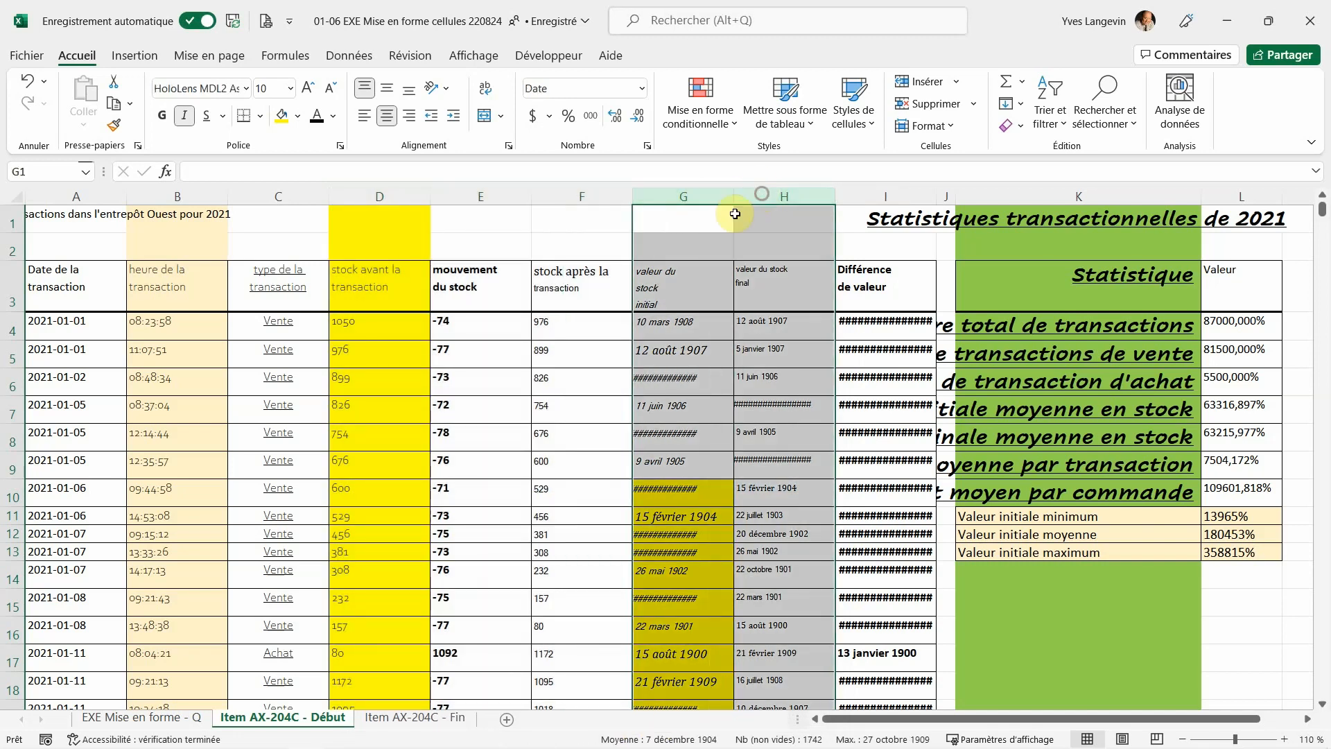
right_click(685, 281)
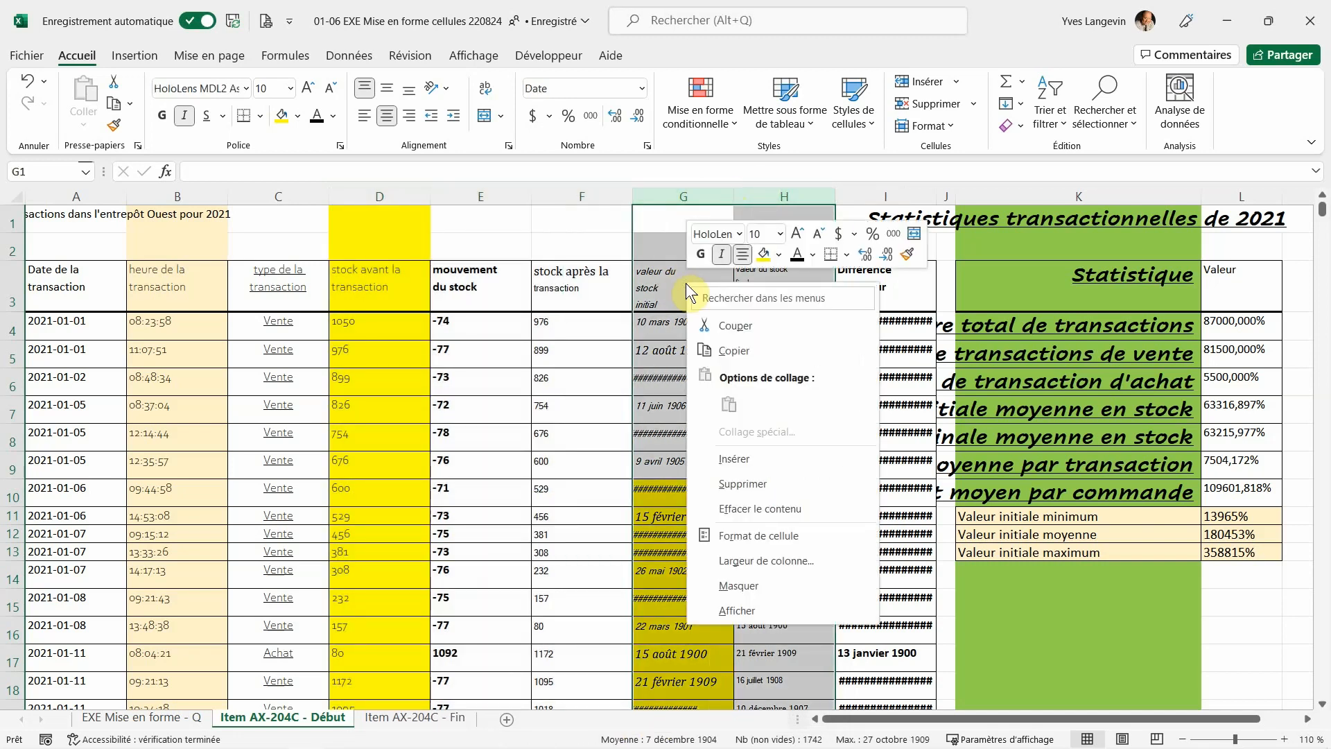
left_click(714, 531)
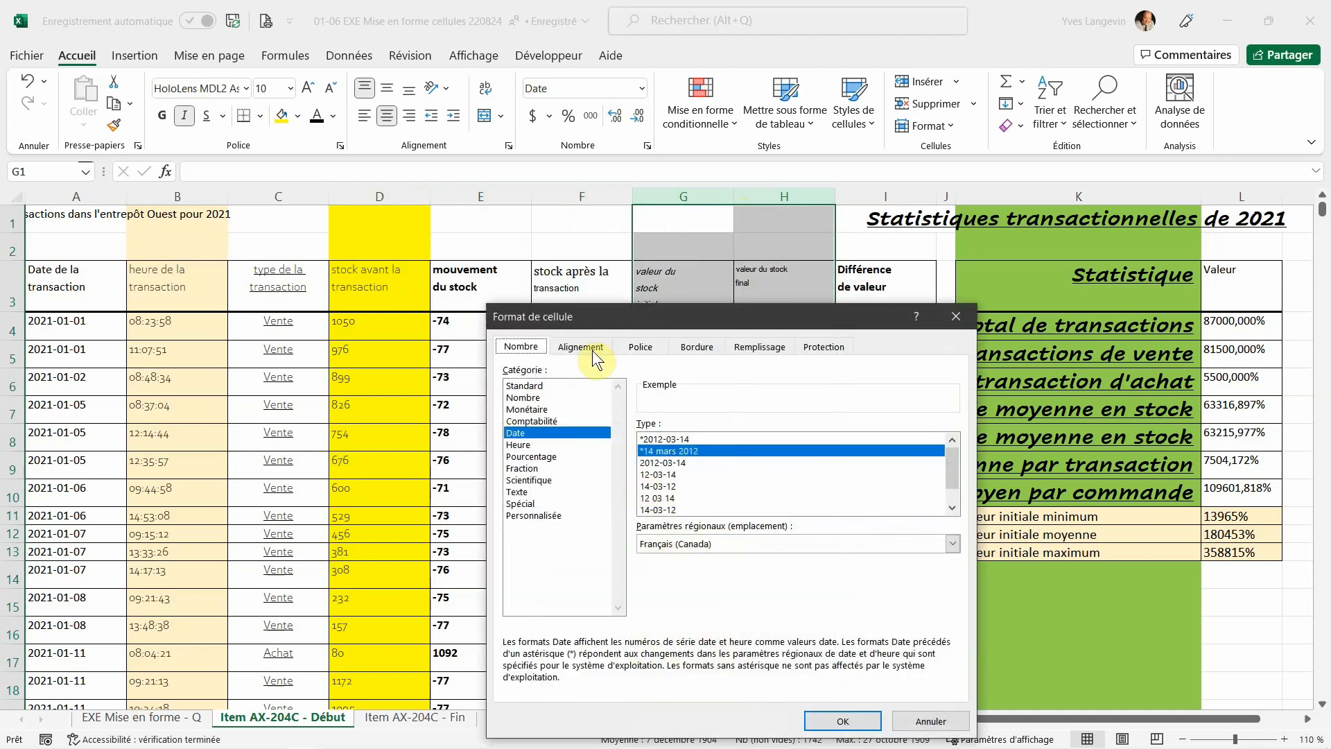
left_click(537, 409)
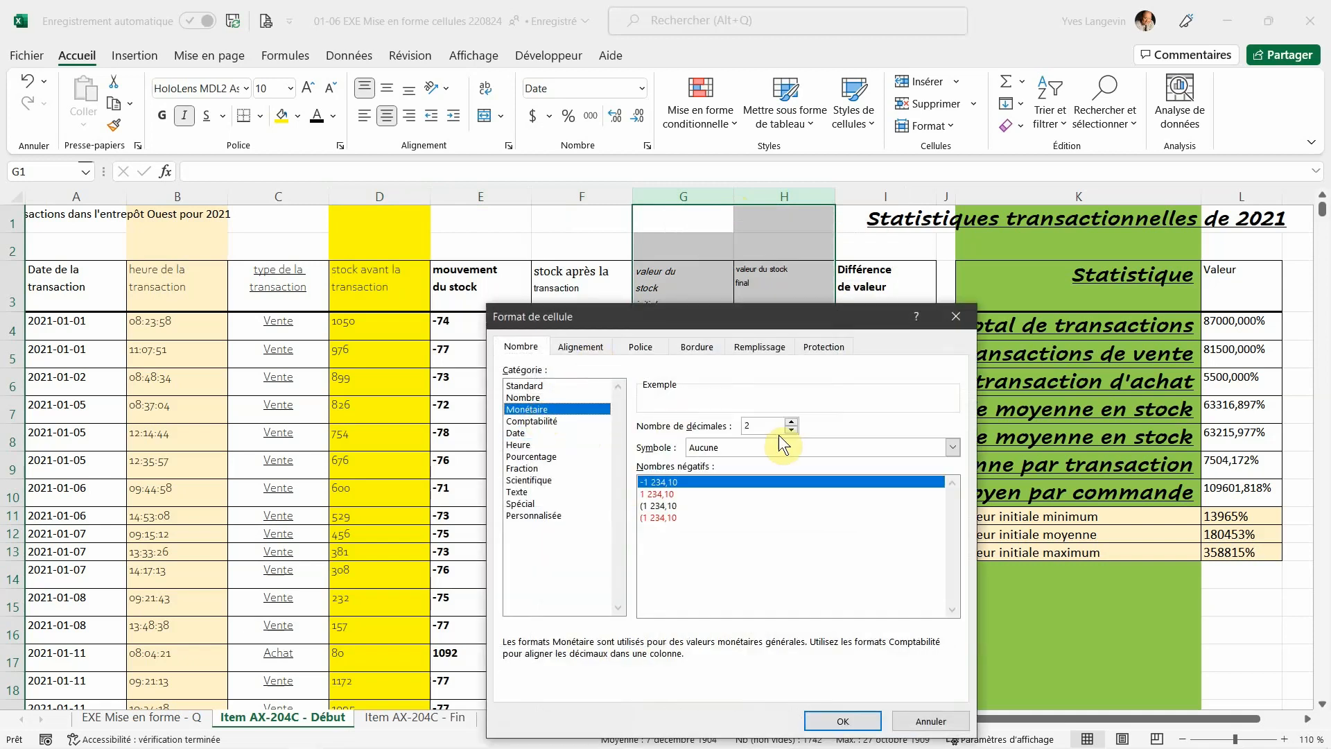
left_click(952, 448)
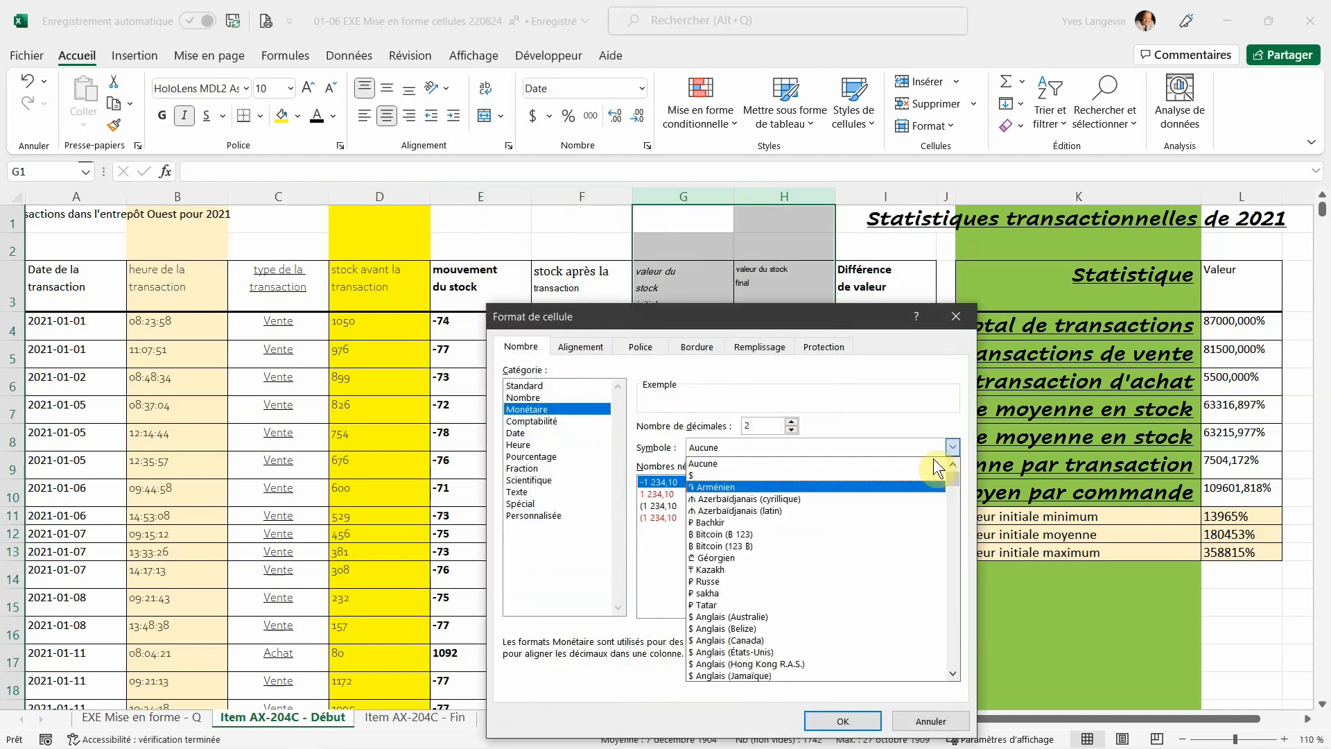
scroll(834, 498, "down", 8)
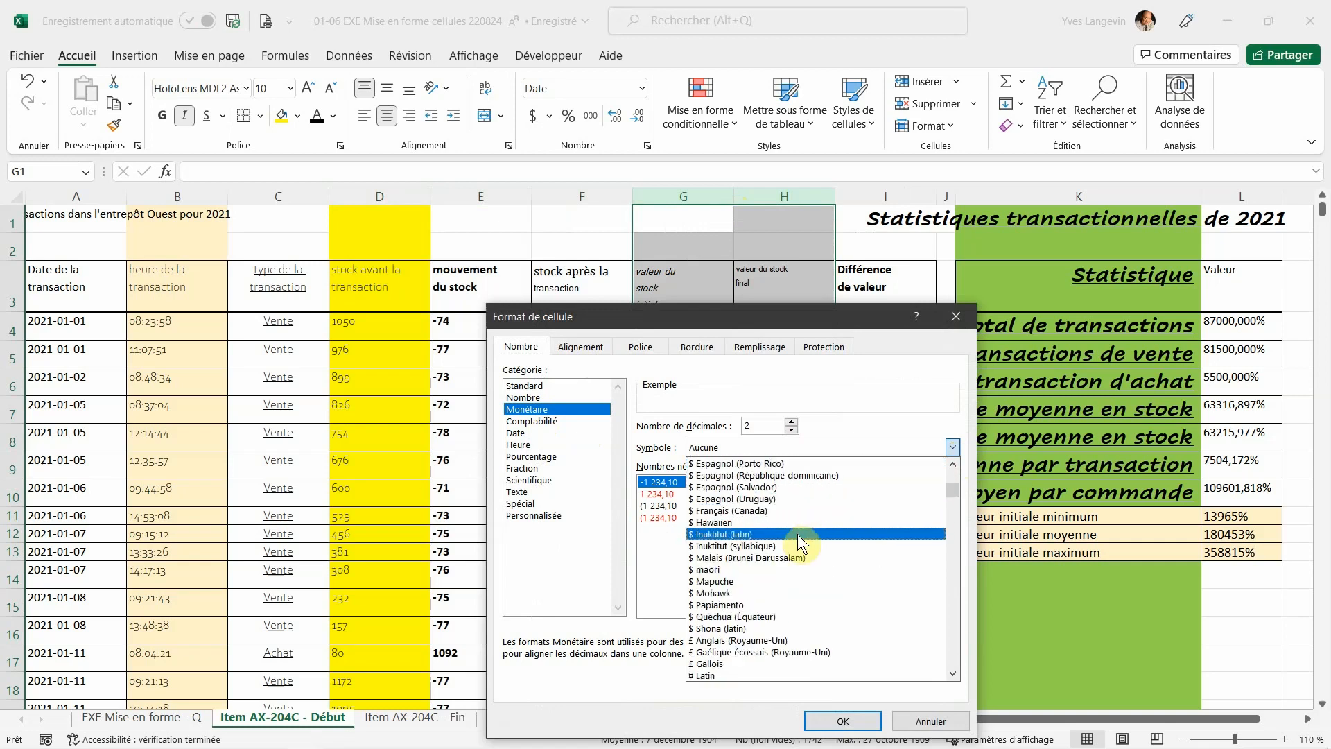
left_click(778, 510)
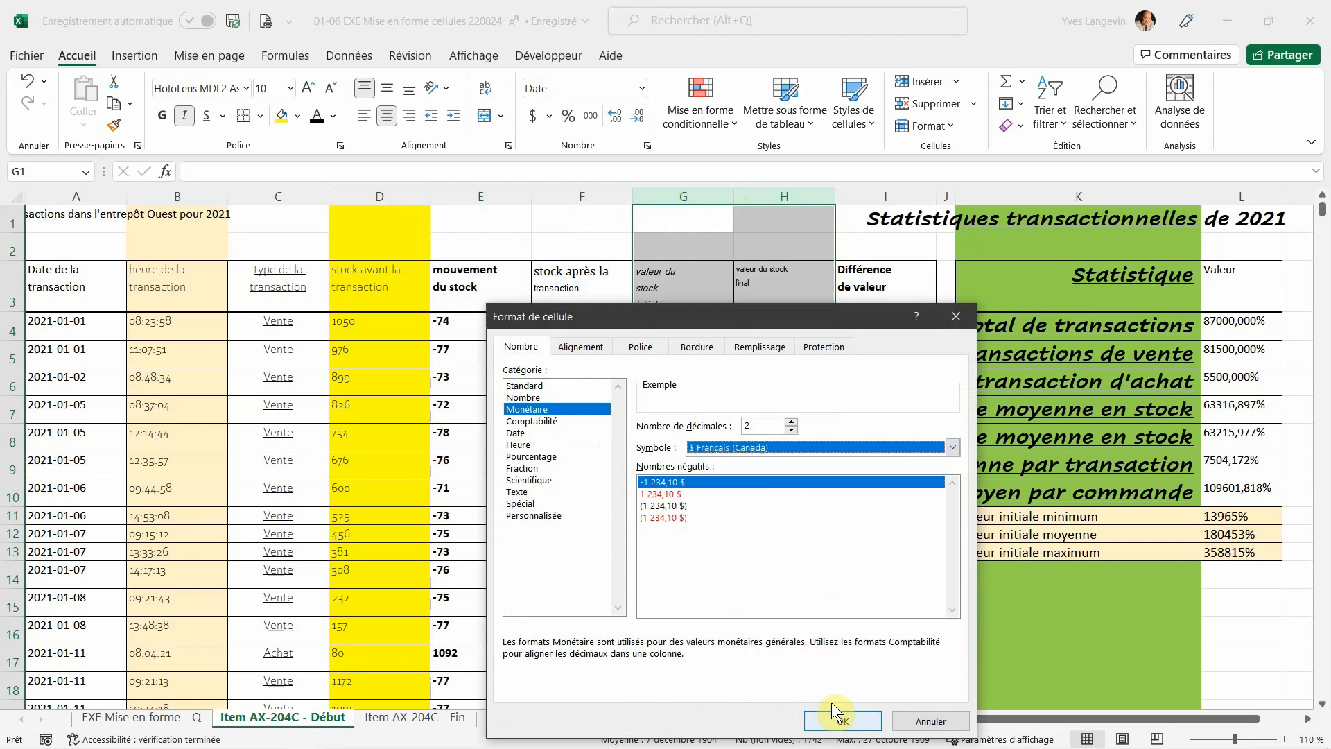
left_click(842, 721)
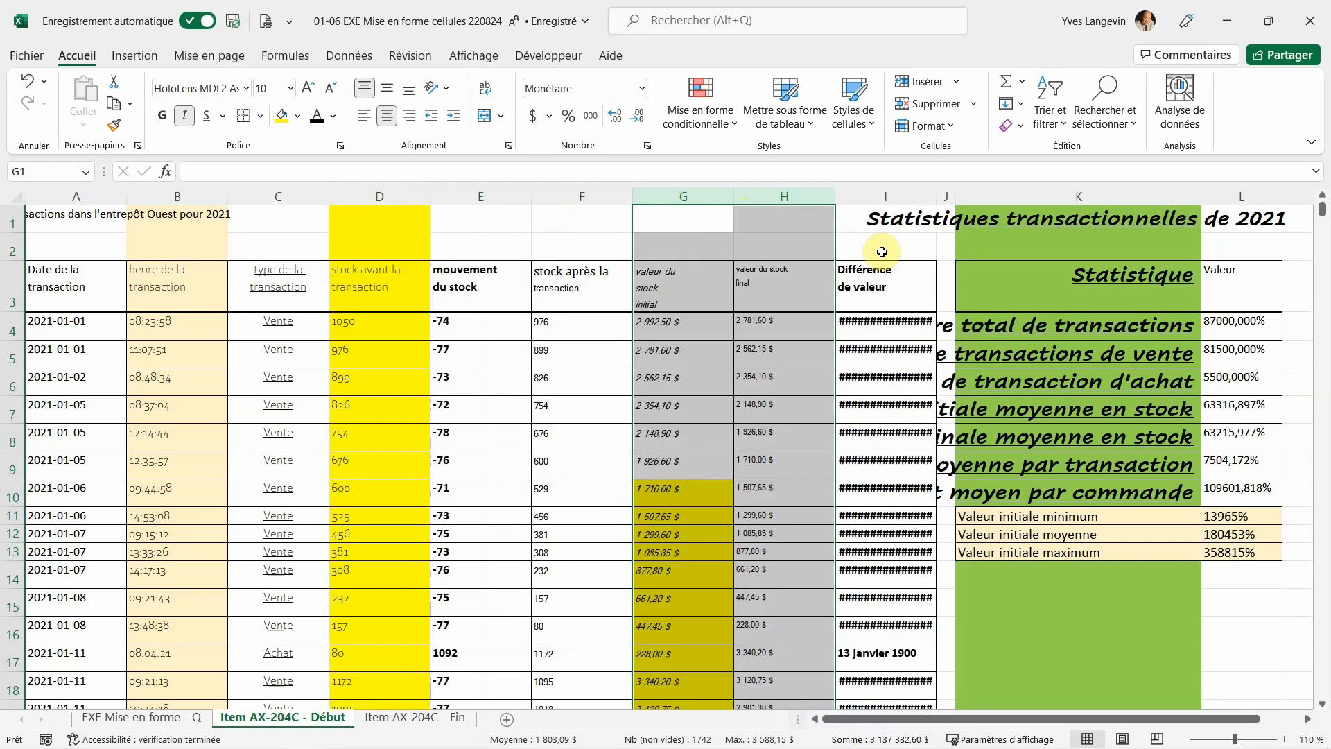
Format column I, "Différence de valeur", as Pourcentage with 1 decimal.
left_click(884, 194)
right_click(888, 198)
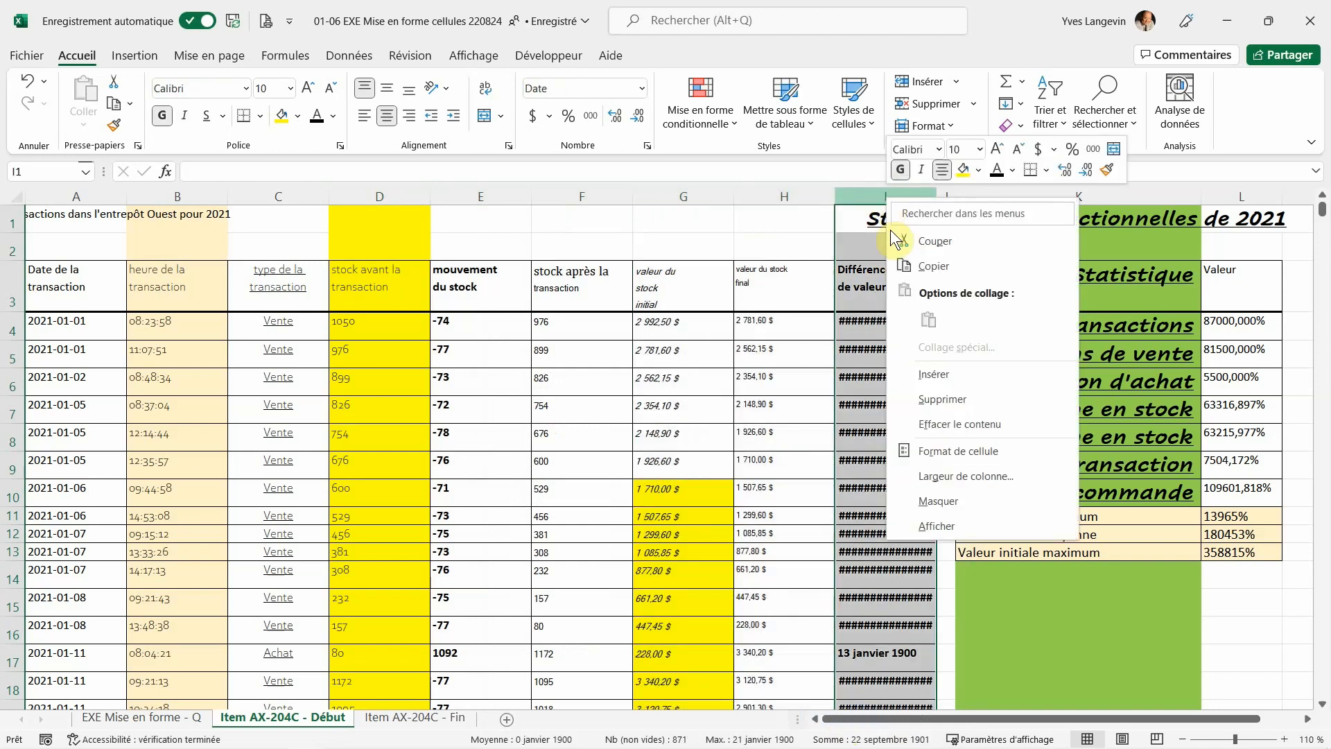
left_click(917, 444)
left_click(718, 364)
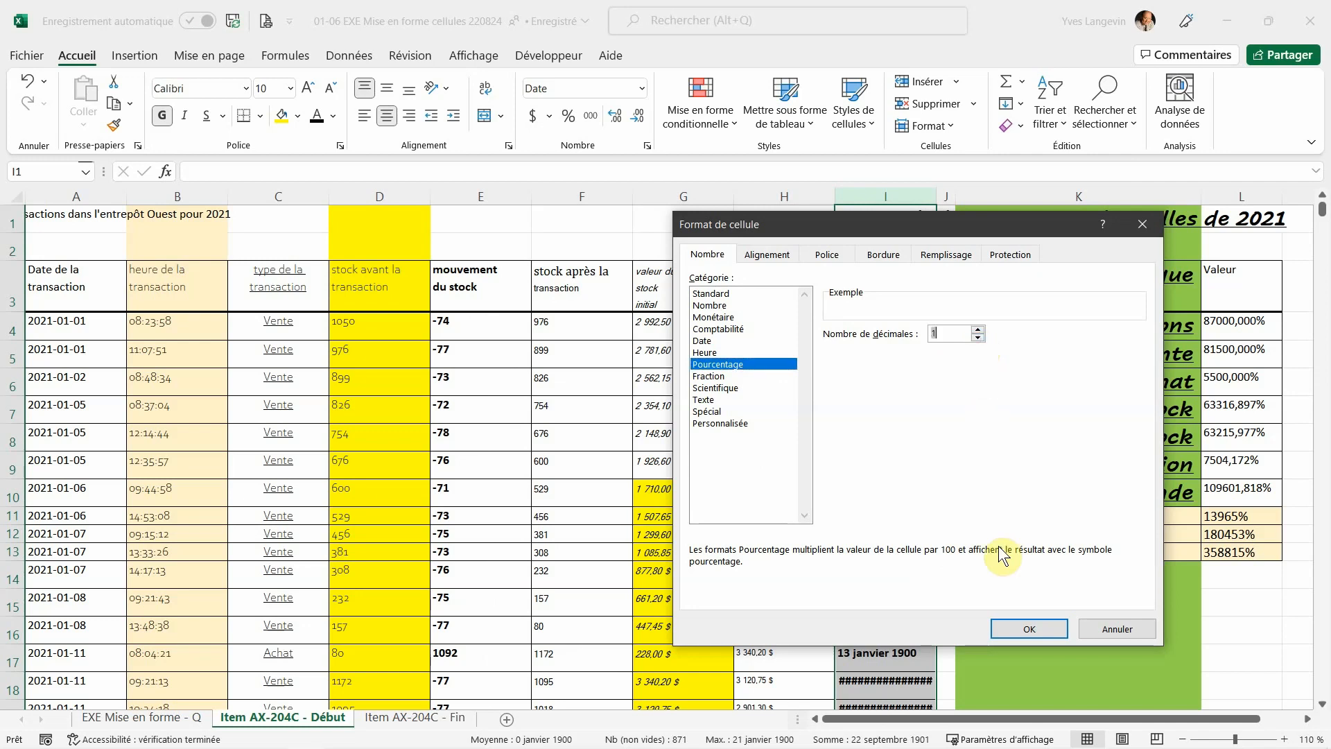
left_click(1022, 628)
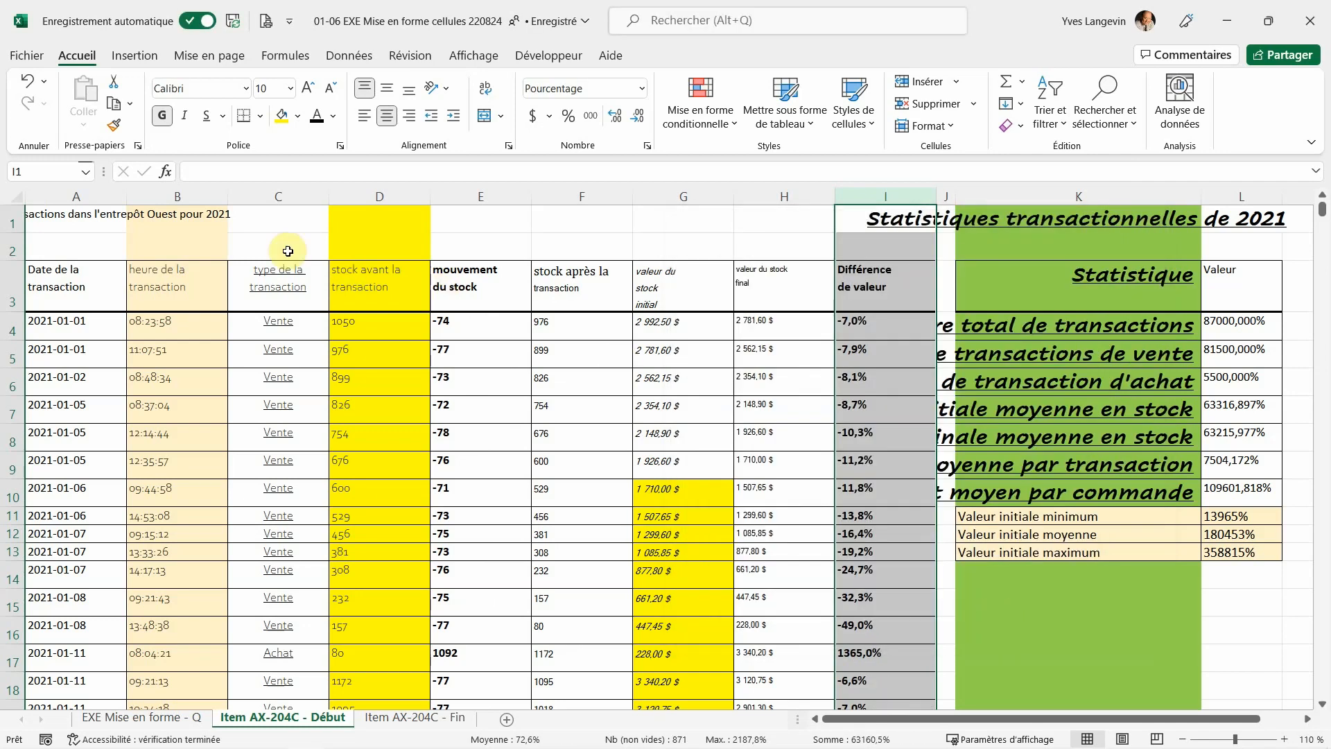
Read instructions 13 to 16 on "EXE Mise en forme - Q" about specific cell formats and locate column L on "Item AX-204C - Début".
left_click_drag(105, 195, 858, 232)
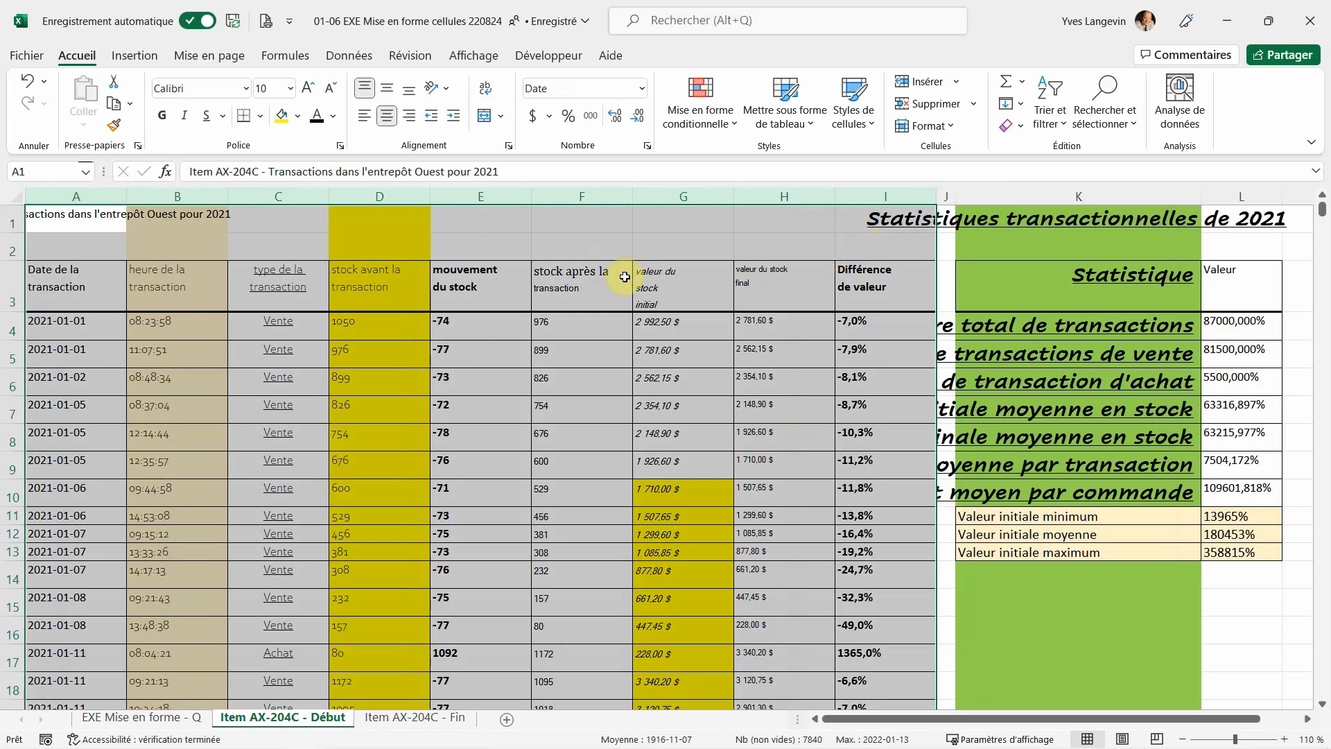
left_click(93, 717)
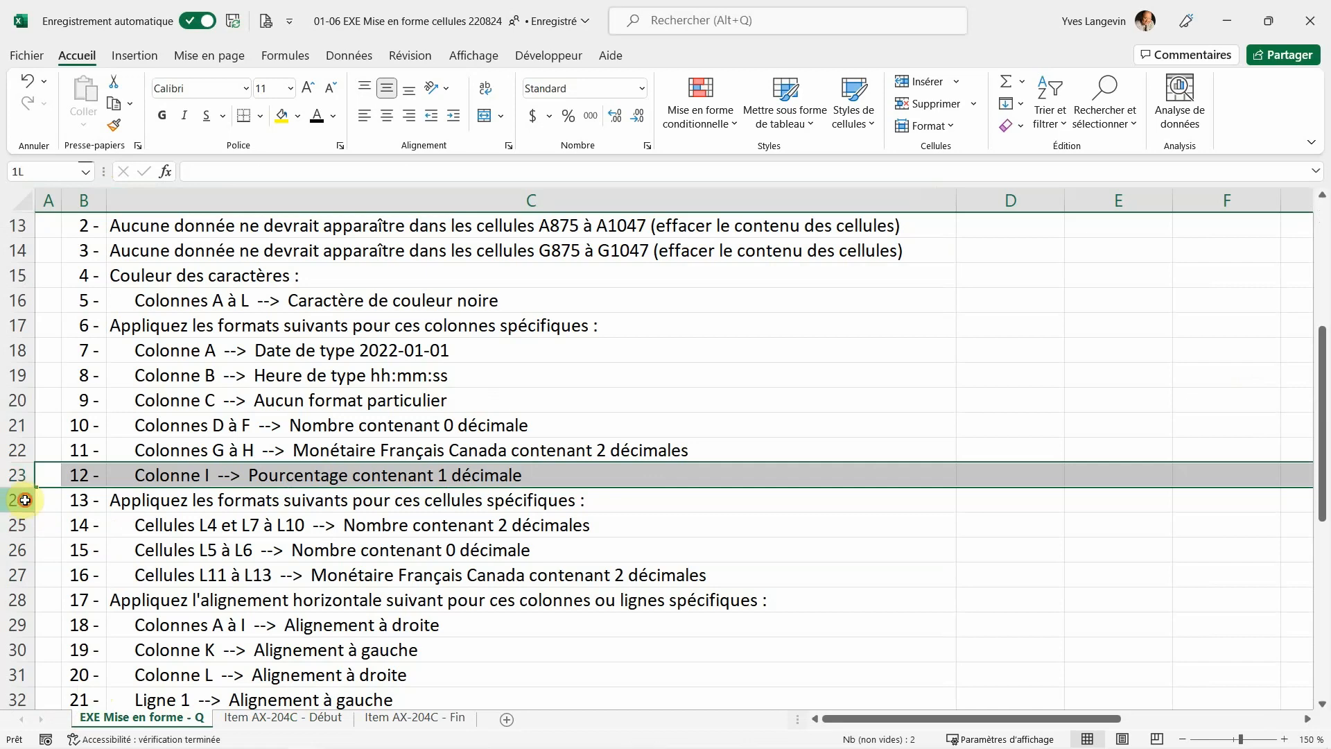
left_click_drag(25, 499, 36, 567)
left_click(239, 717)
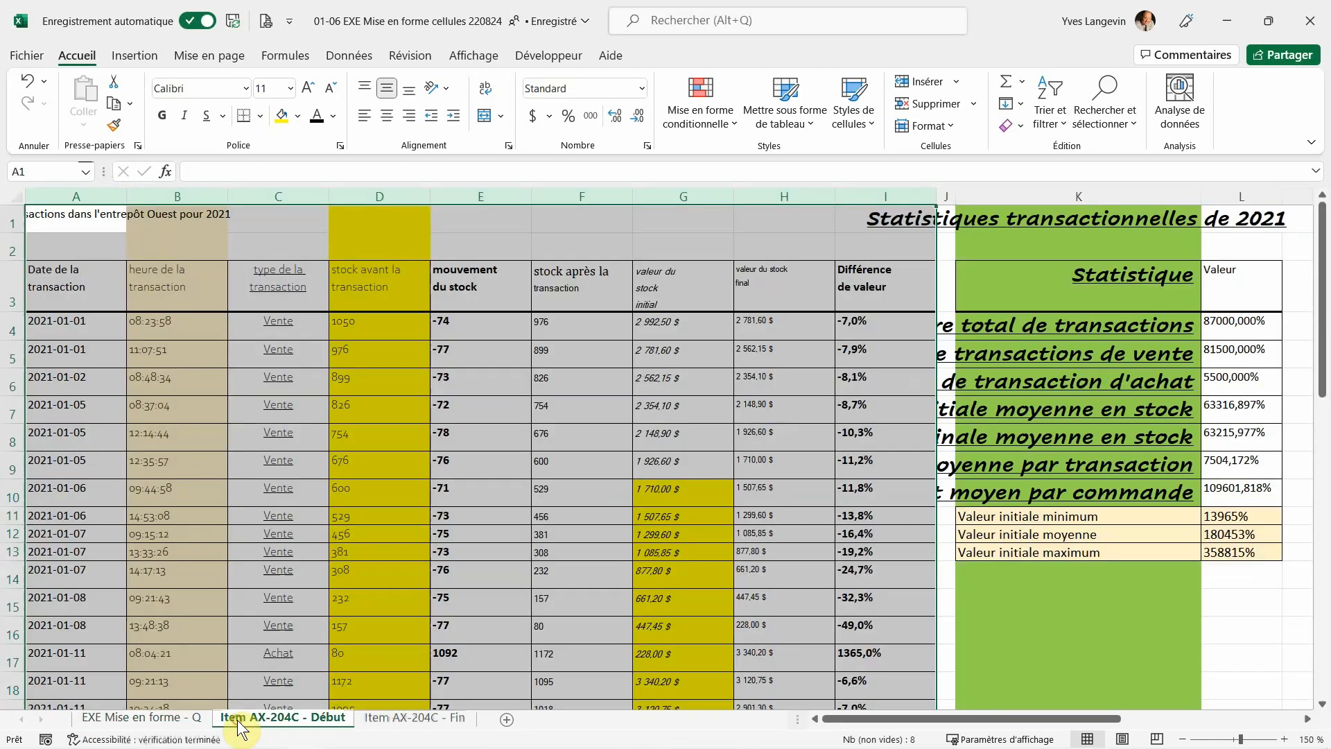
left_click_drag(1082, 196, 1226, 194)
left_click(1225, 194)
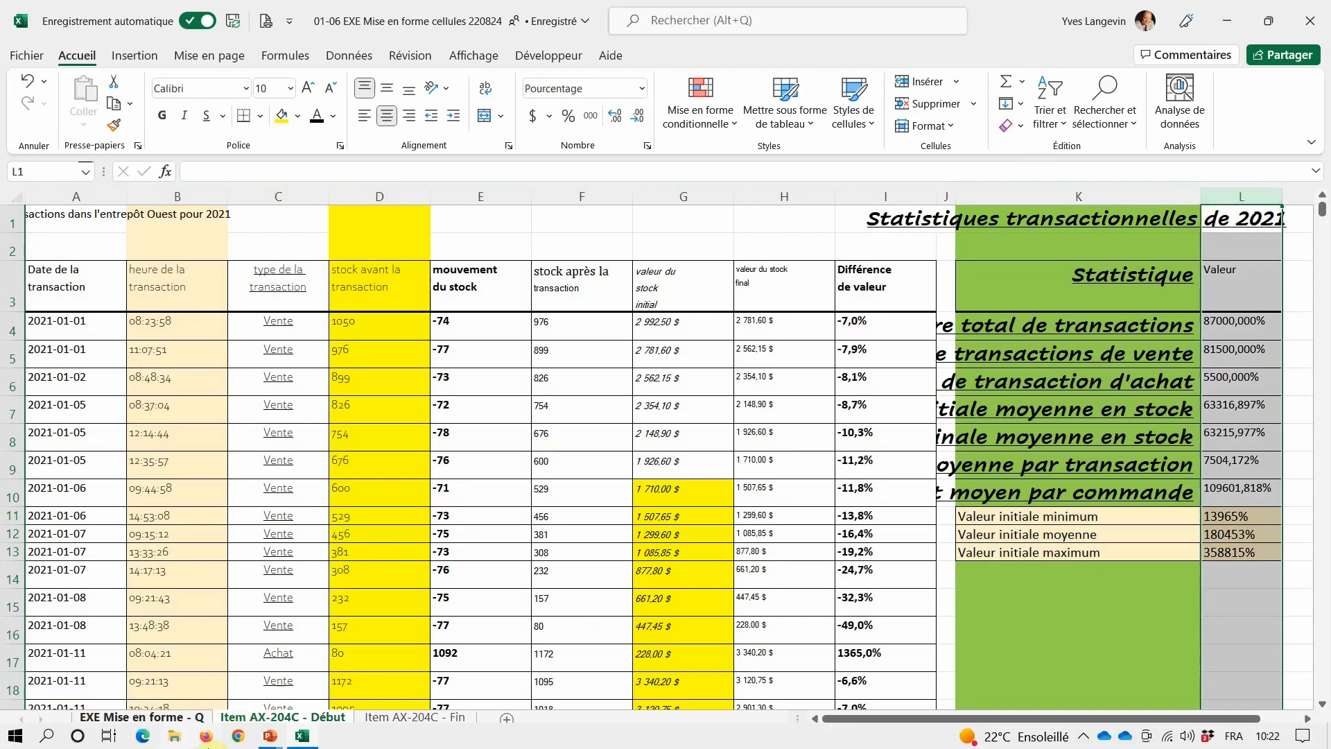
Following instruction 14, format cells L4 and L7 to L10 on "Item AX-204C - Début" as Nombre with 2 decimals.
left_click(169, 713)
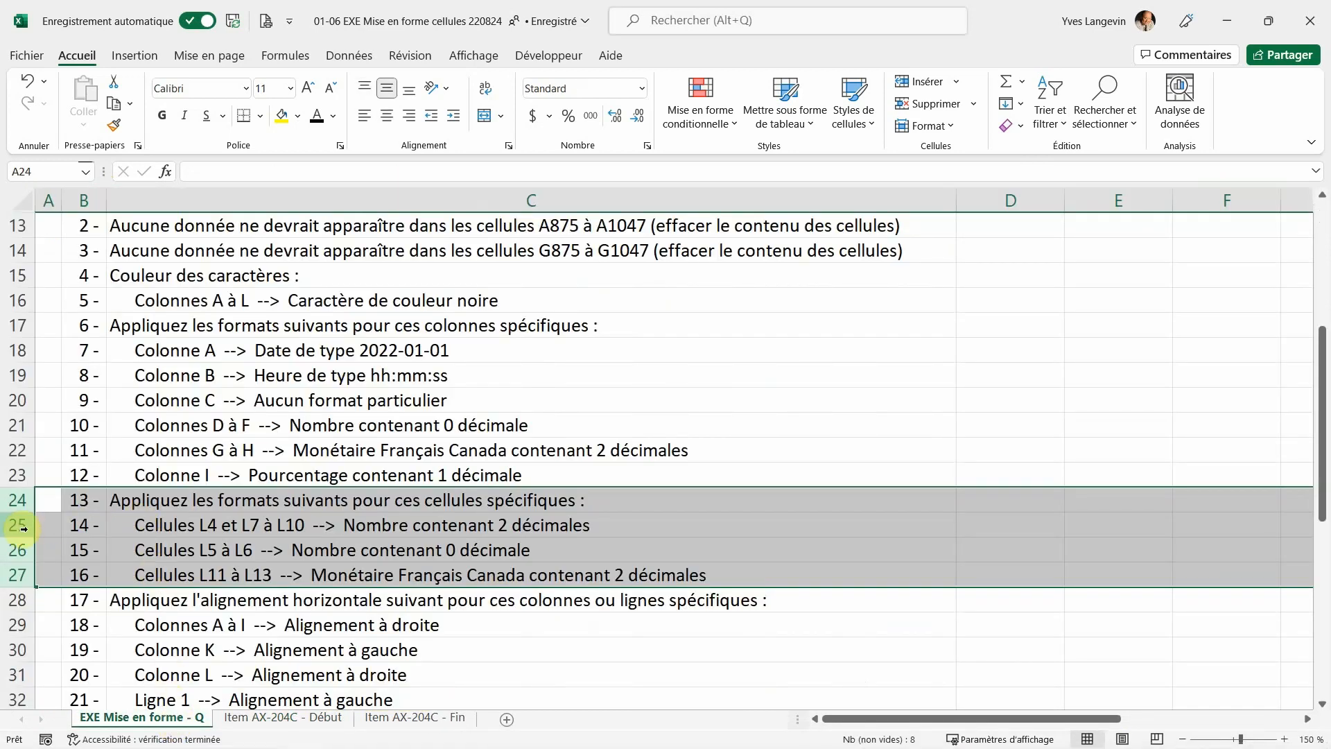
left_click(19, 526)
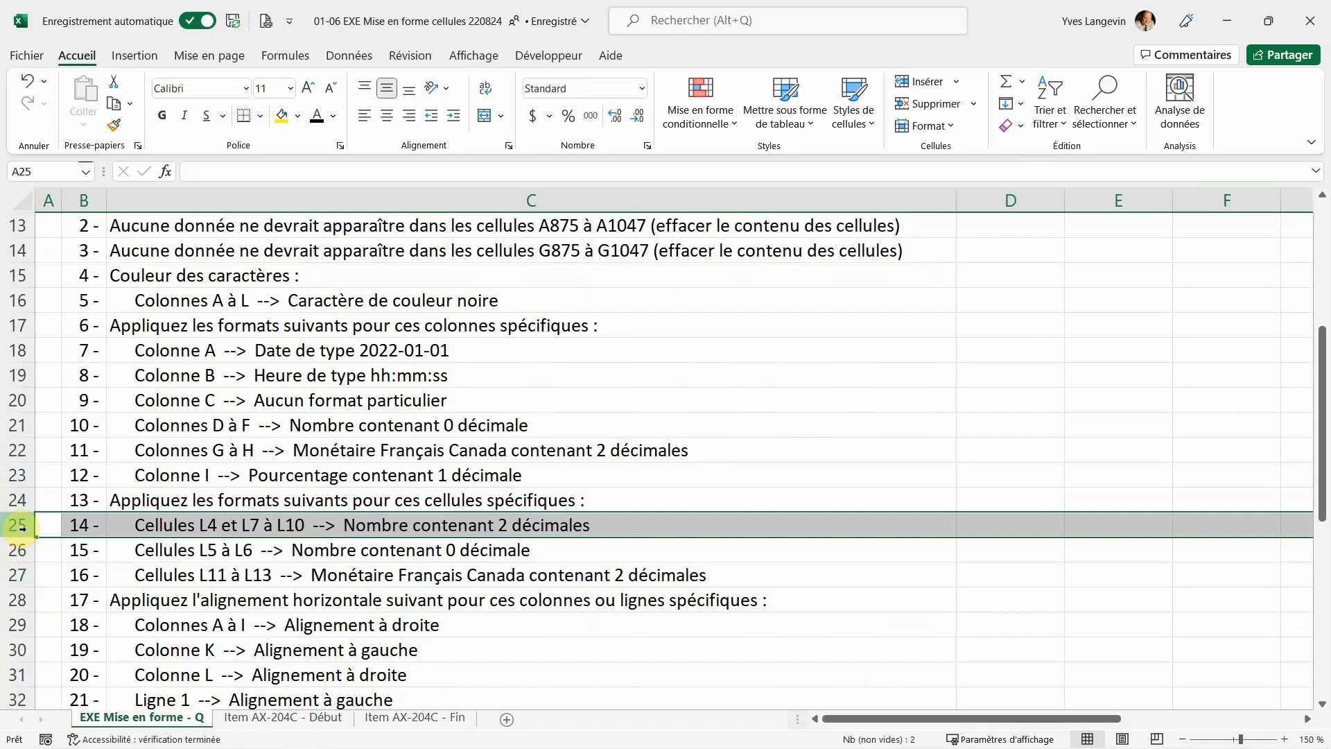
left_click(295, 719)
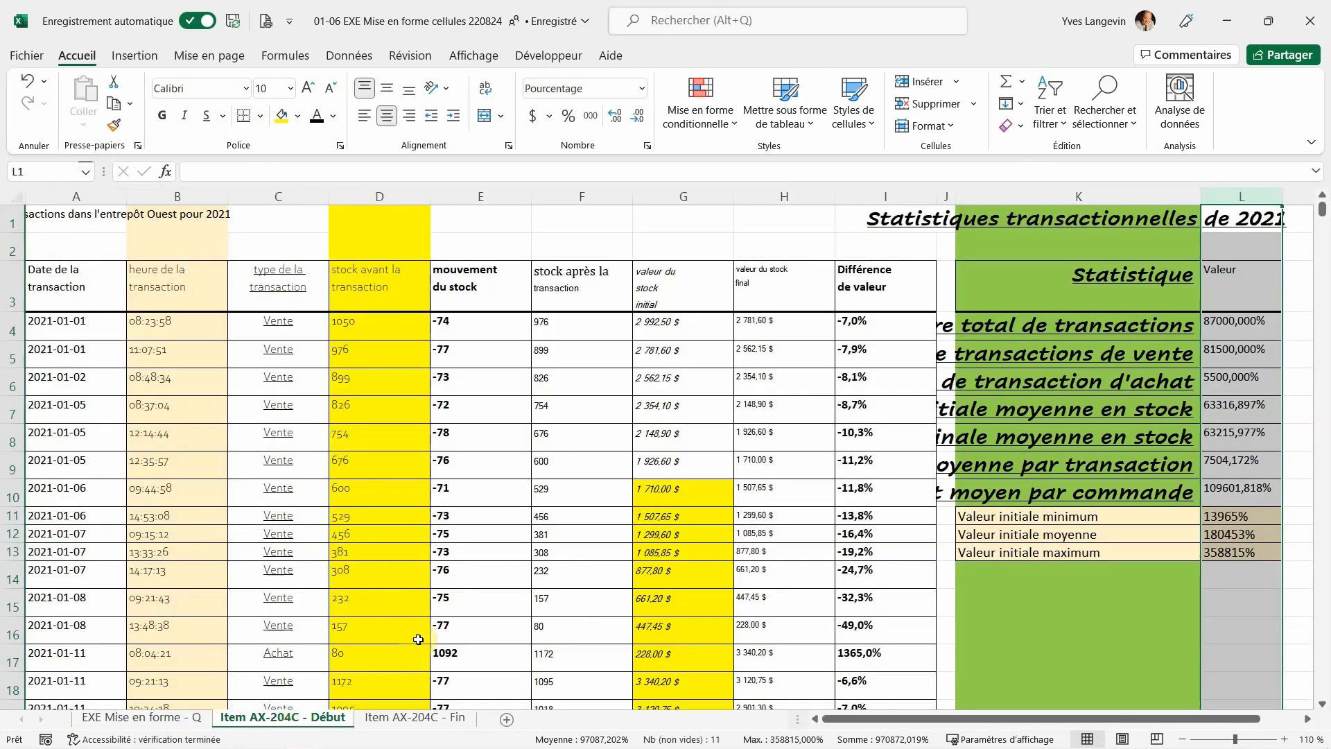
left_click(1252, 331)
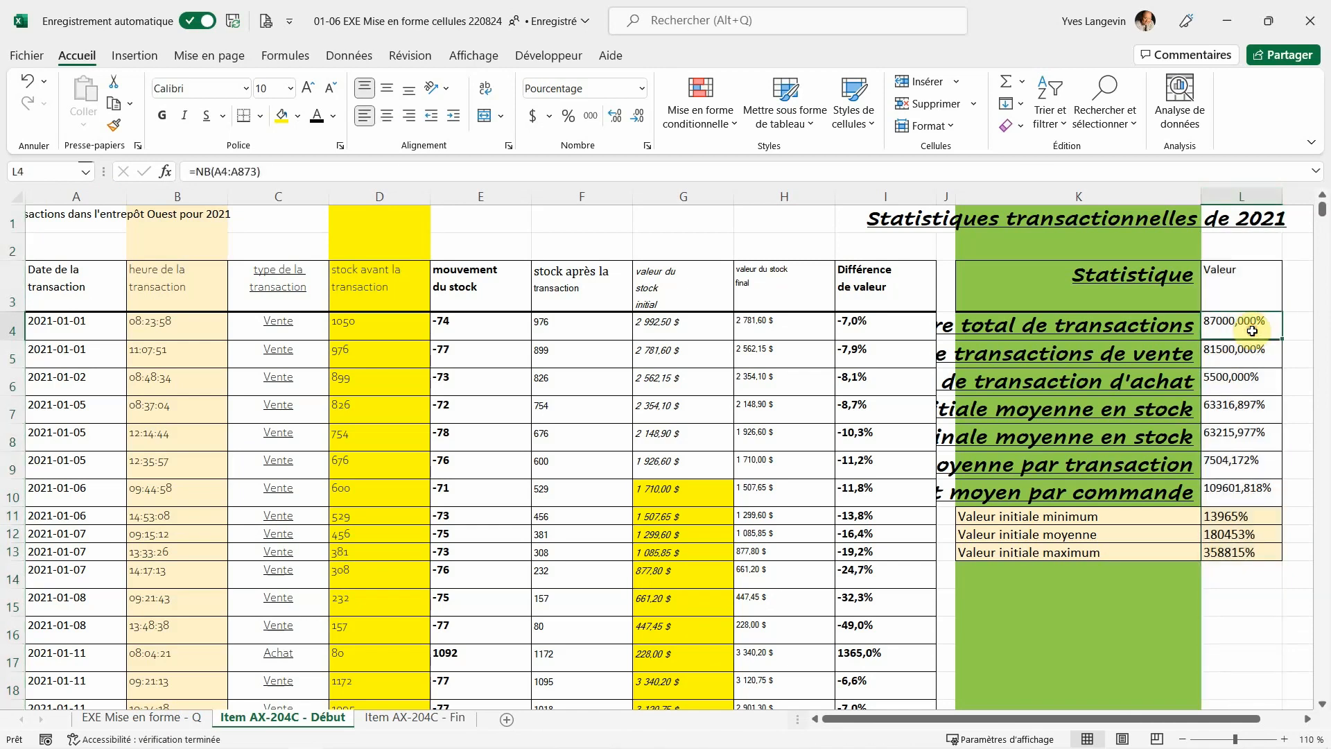
left_click(1236, 413, "ctrl")
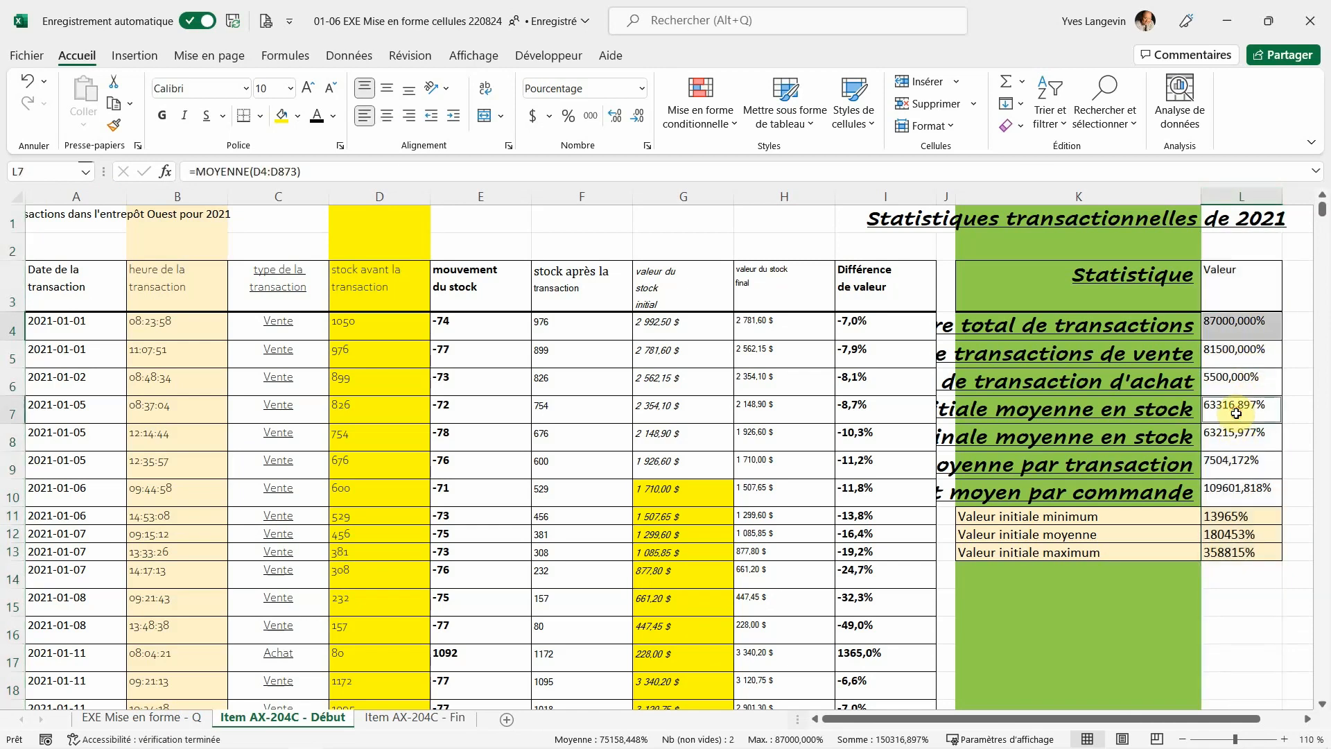
left_click_drag(1237, 413, 1242, 483)
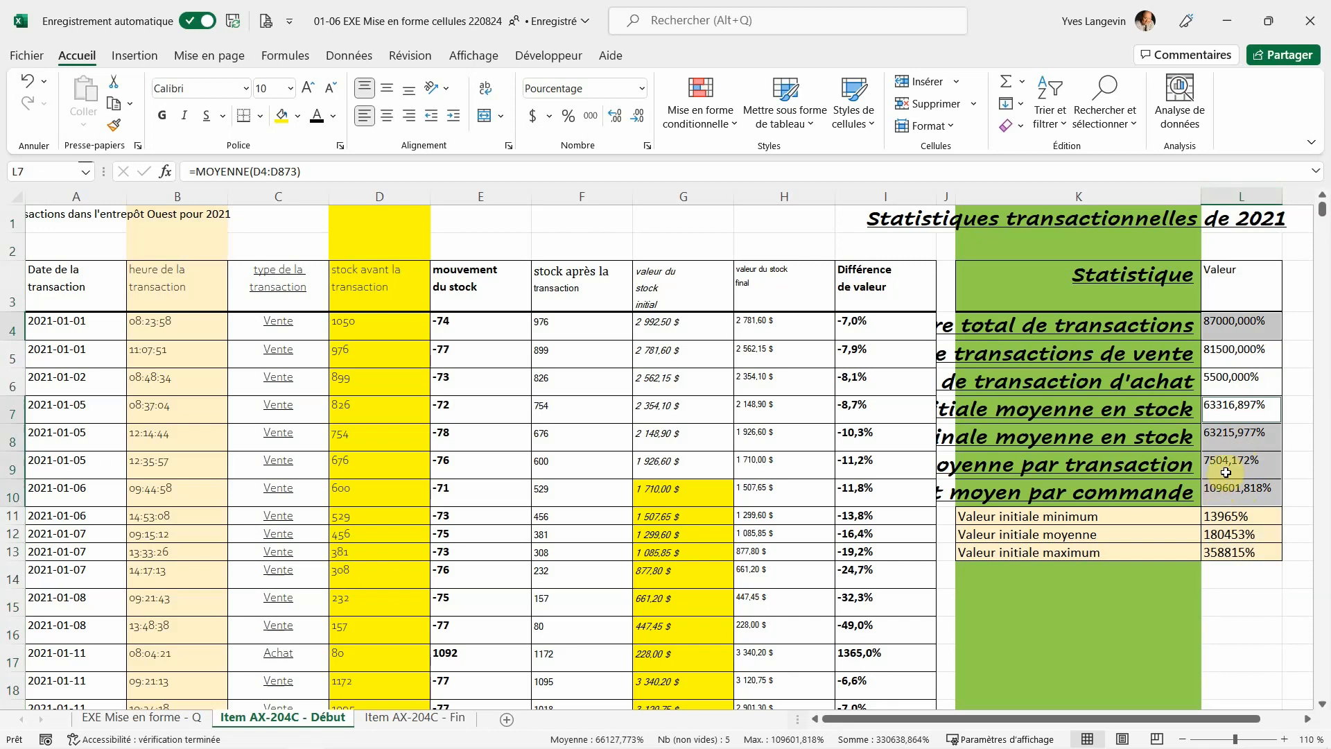
right_click(1226, 472)
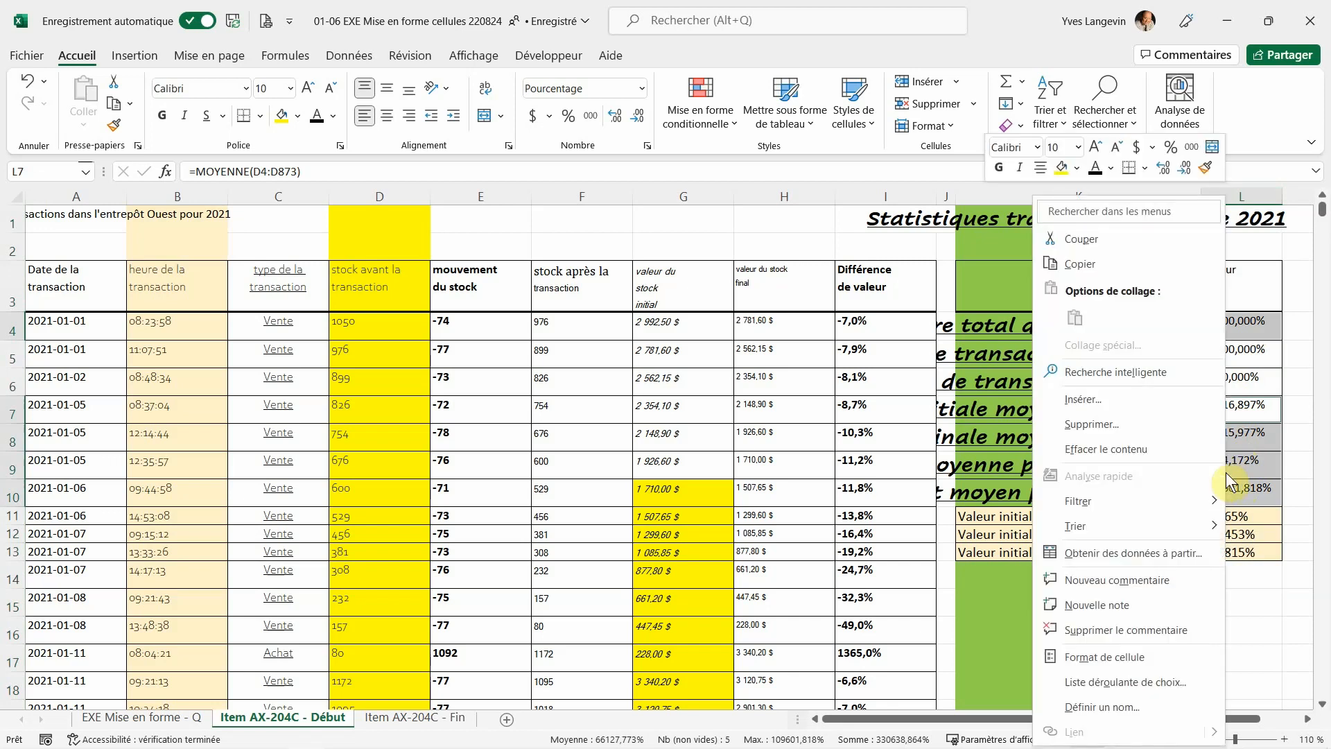
left_click(1118, 648)
left_click(870, 401)
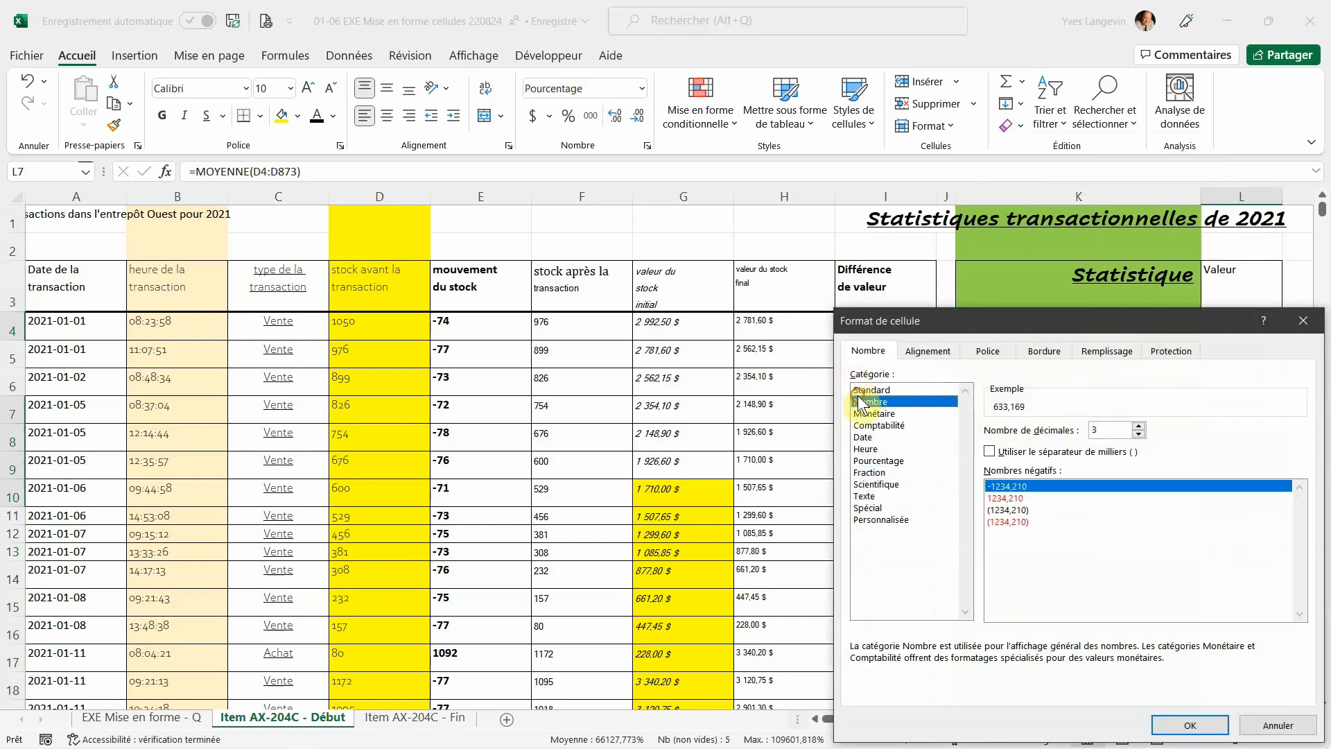
left_click(1139, 433)
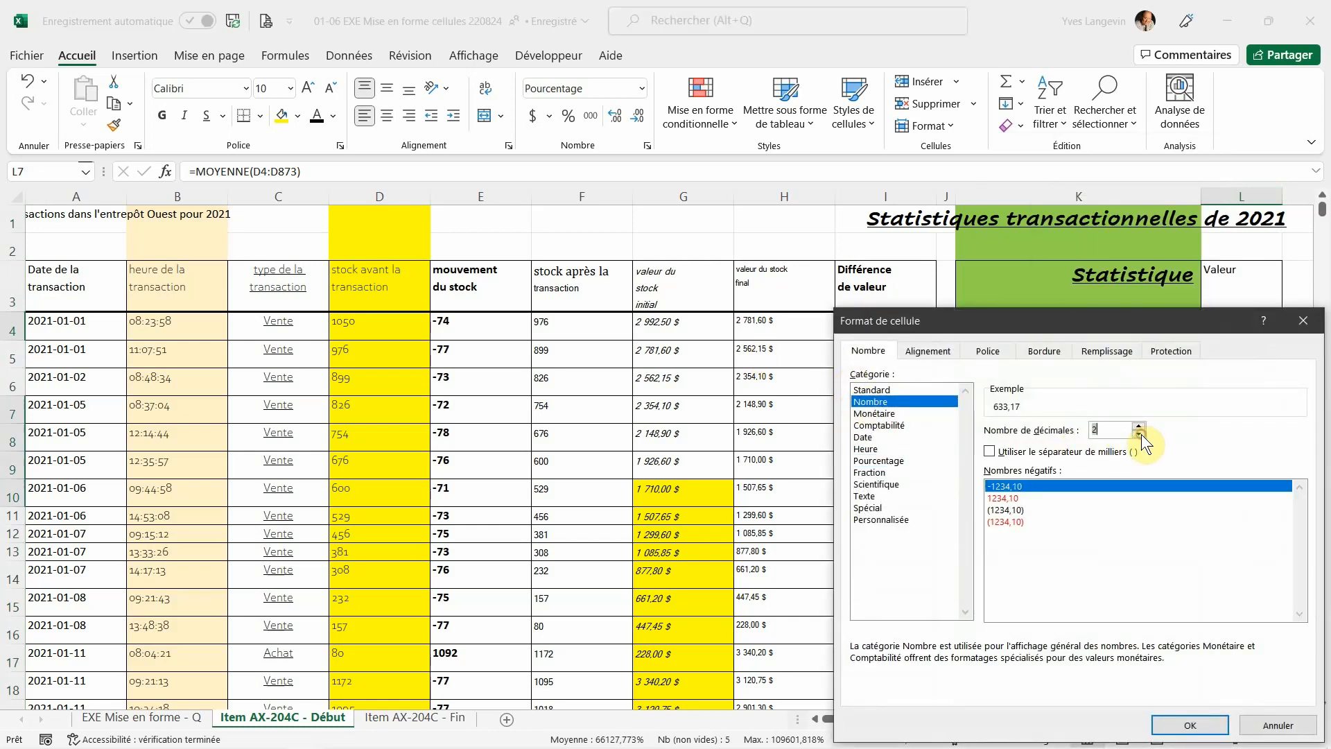
left_click(1190, 725)
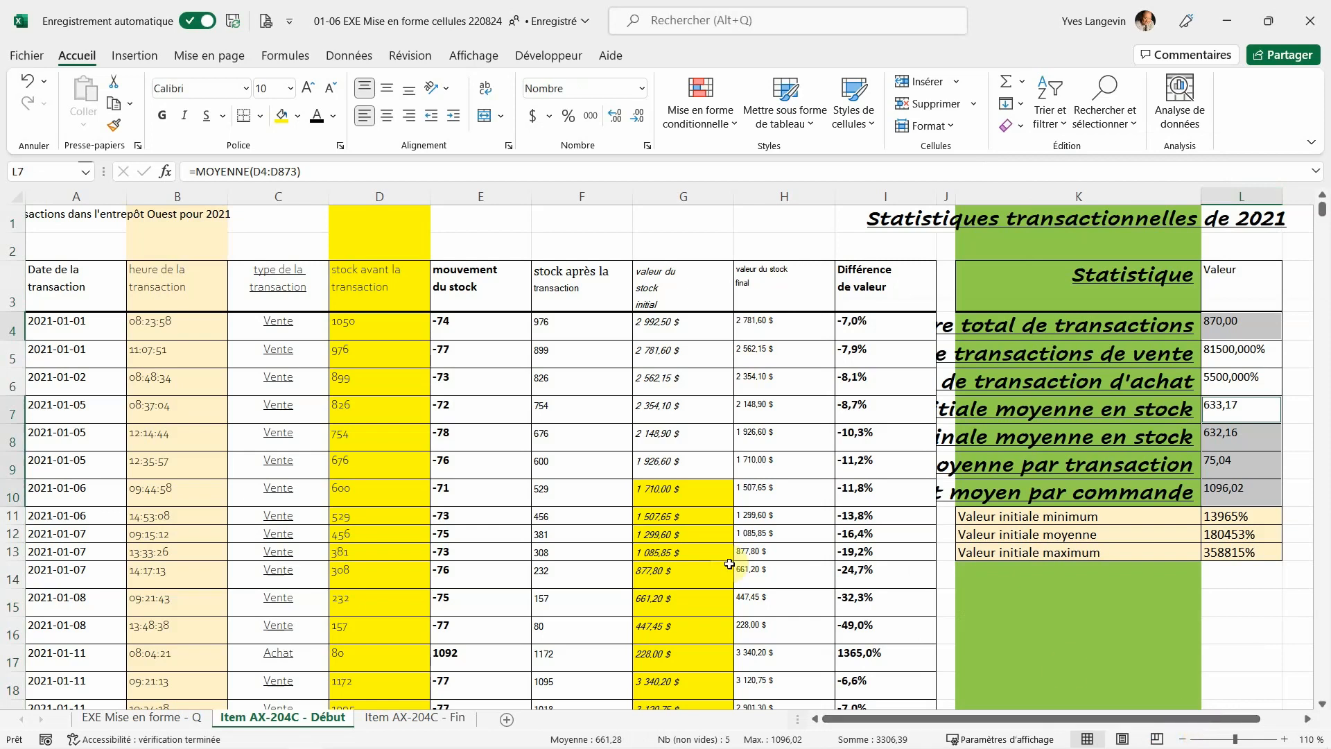
Following instruction 15, format cells L5 and L6 on "Item AX-204C - Début" as Nombre with 0 decimals.
left_click(160, 718)
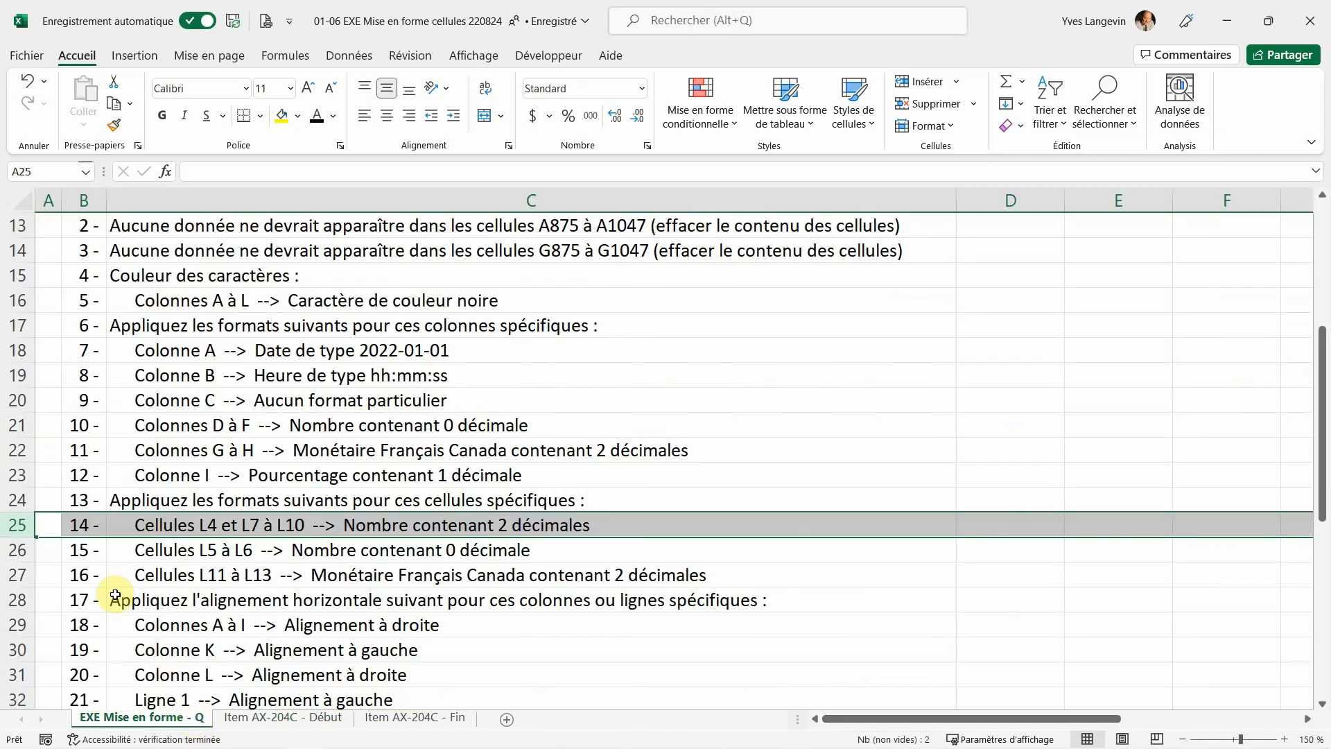
left_click(20, 551)
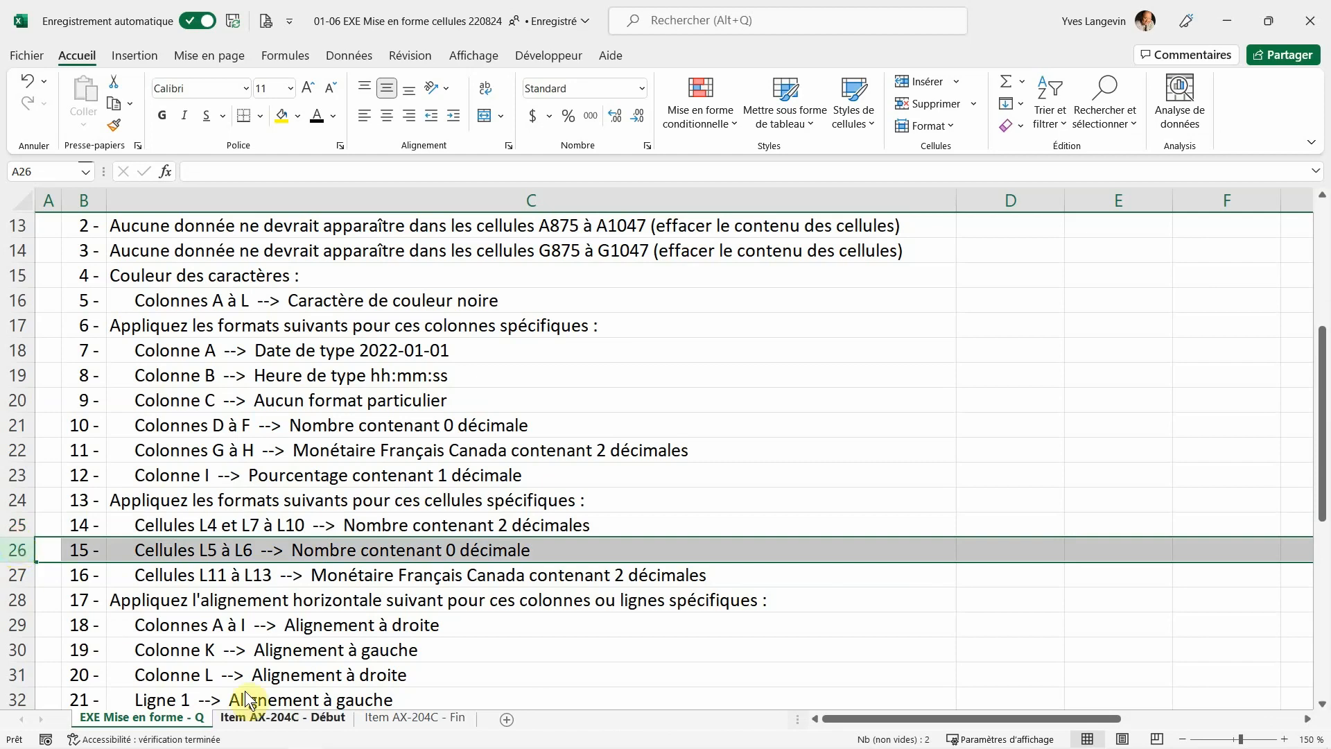
left_click(302, 719)
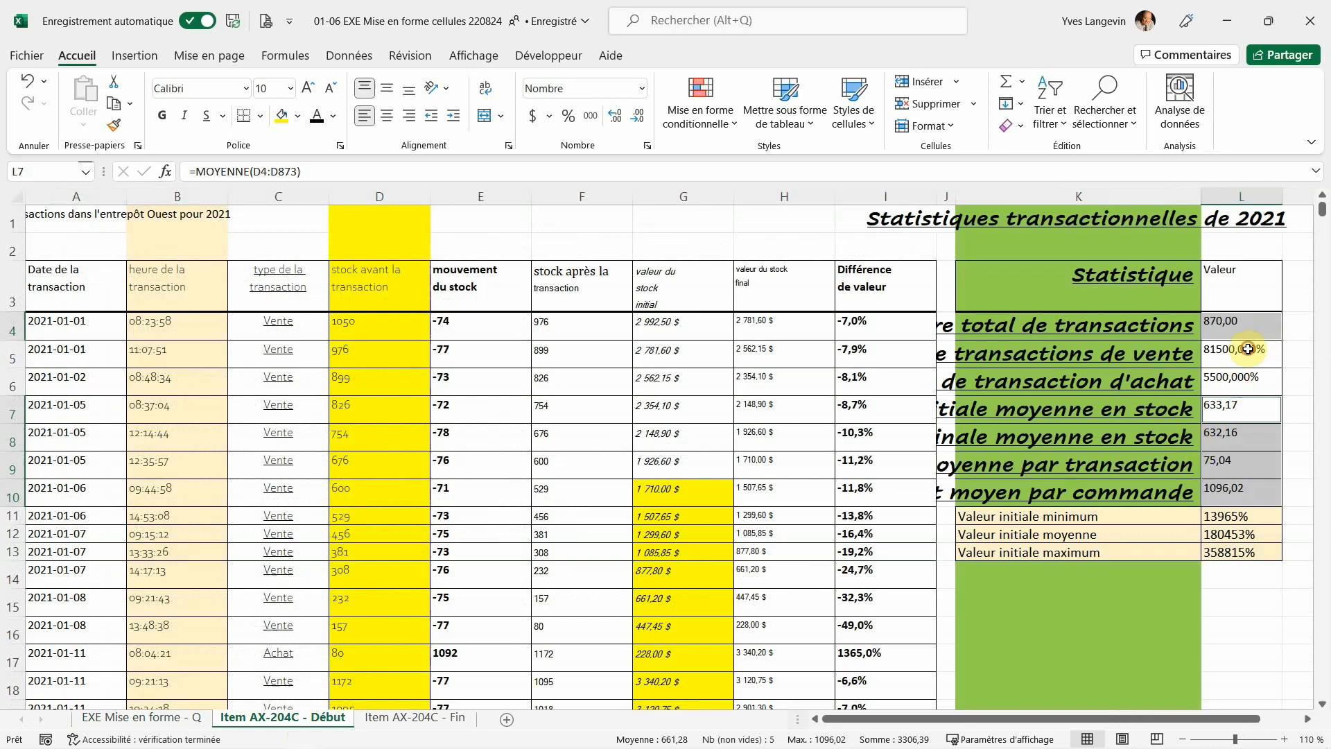
left_click_drag(1250, 344, 1241, 378)
right_click(1239, 381)
left_click(1099, 648)
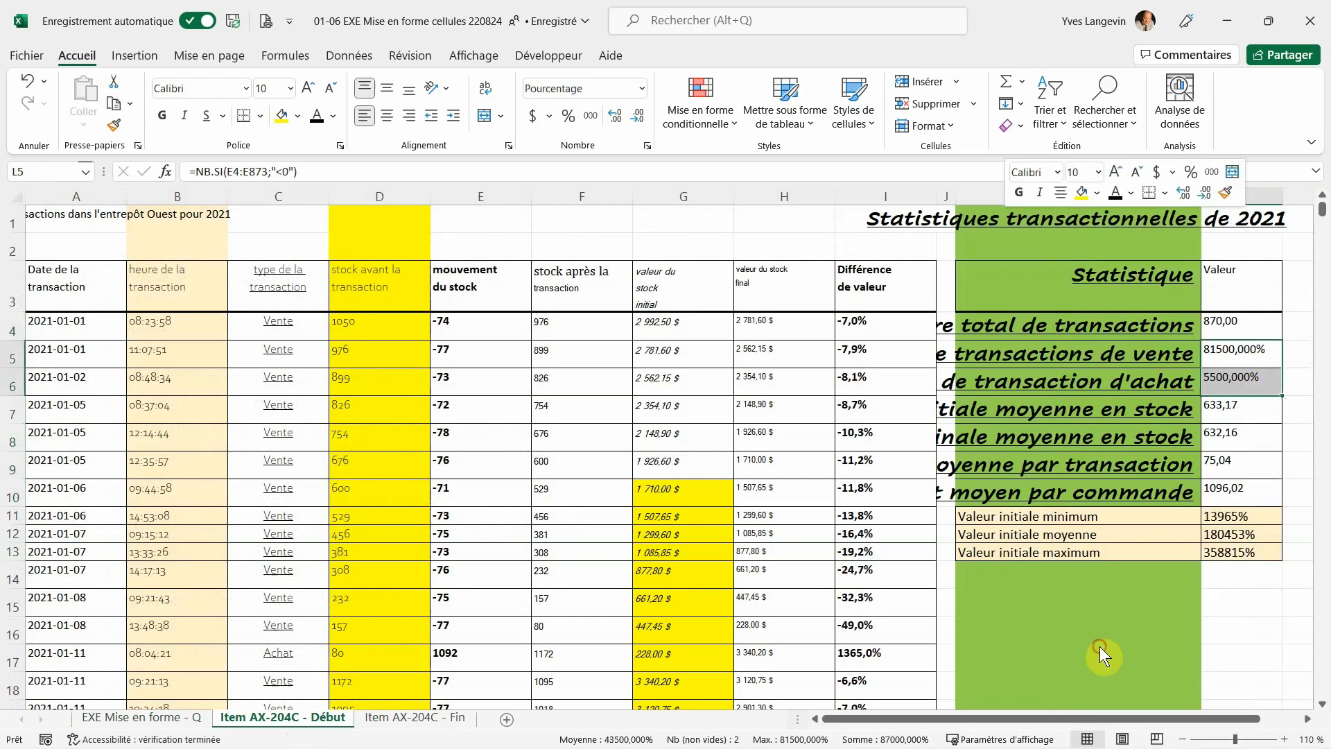
left_click(892, 402)
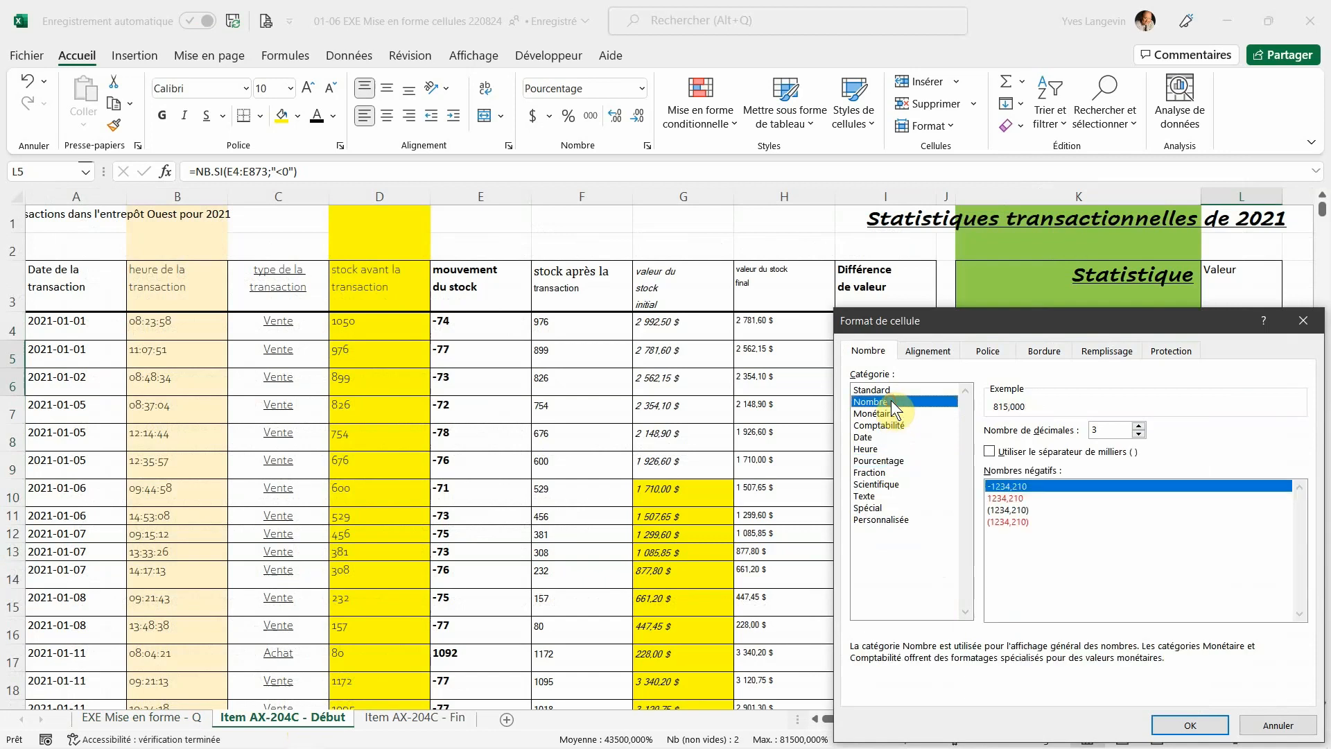
left_click(1137, 434)
left_click(1137, 434)
left_click(1138, 434)
left_click(1157, 720)
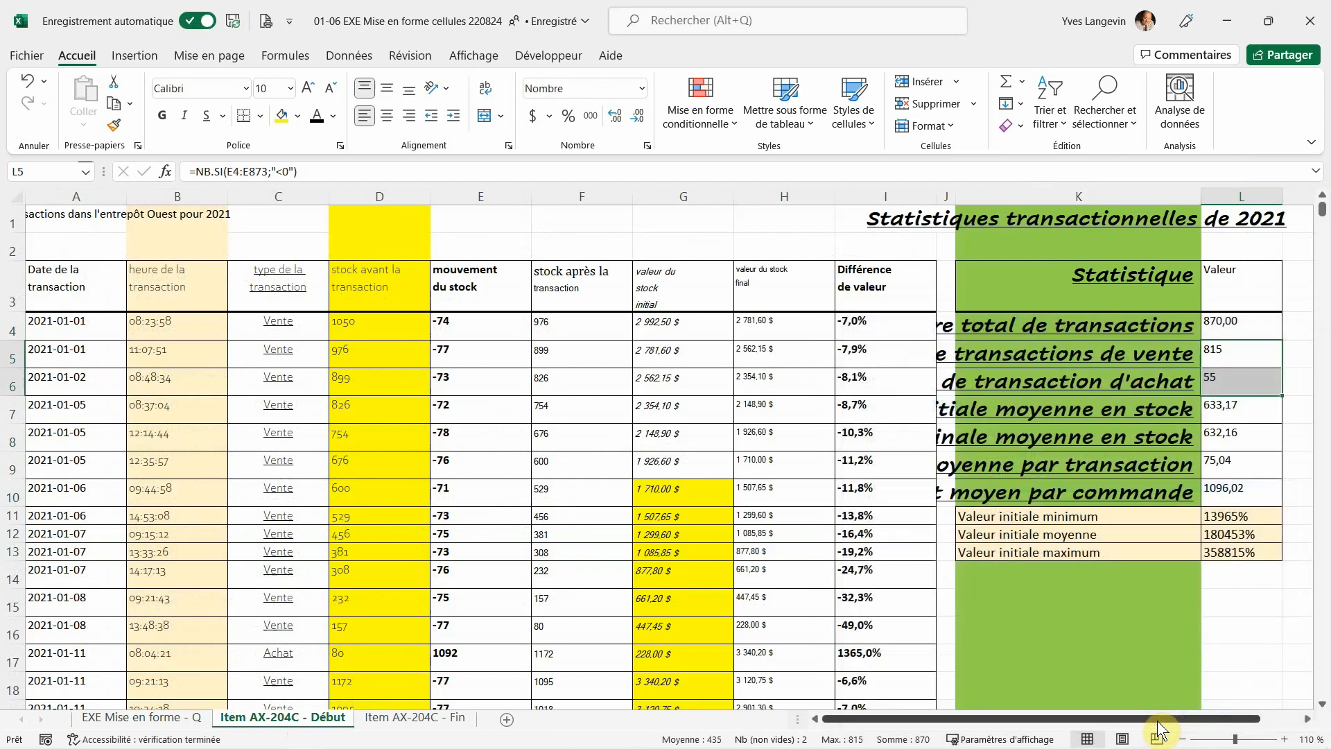
Following instruction 16, format cells L11 to L13 as Monétaire with 2 decimals and the symbol "$ Français (Canada)".
left_click(170, 712)
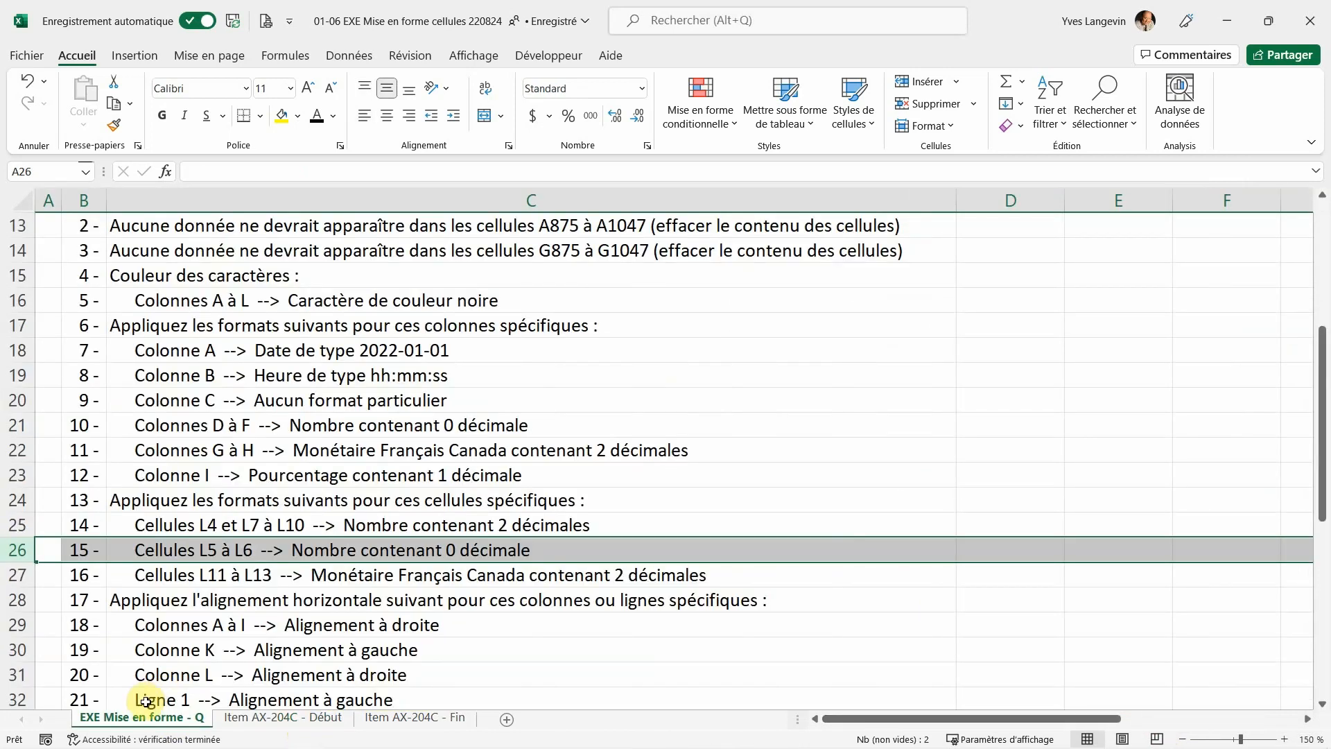
left_click(18, 577)
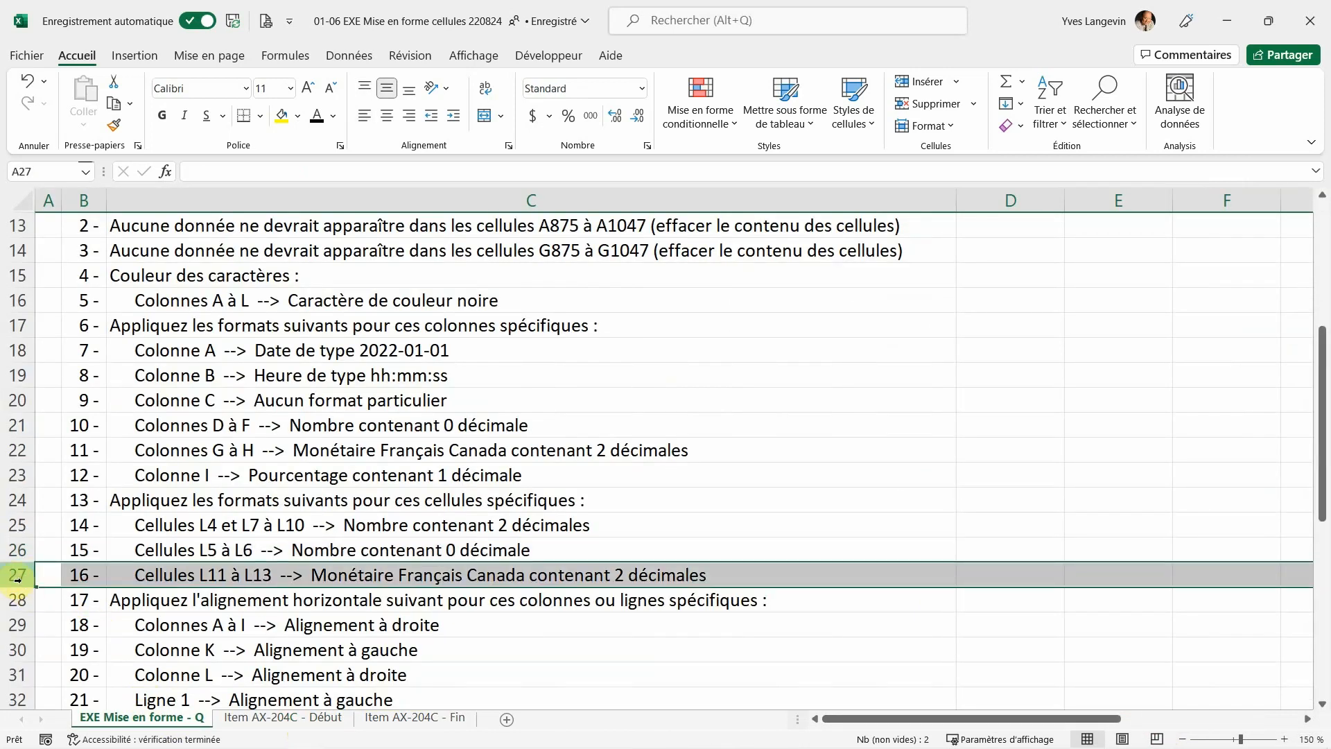
scroll(114, 602, "down", 3)
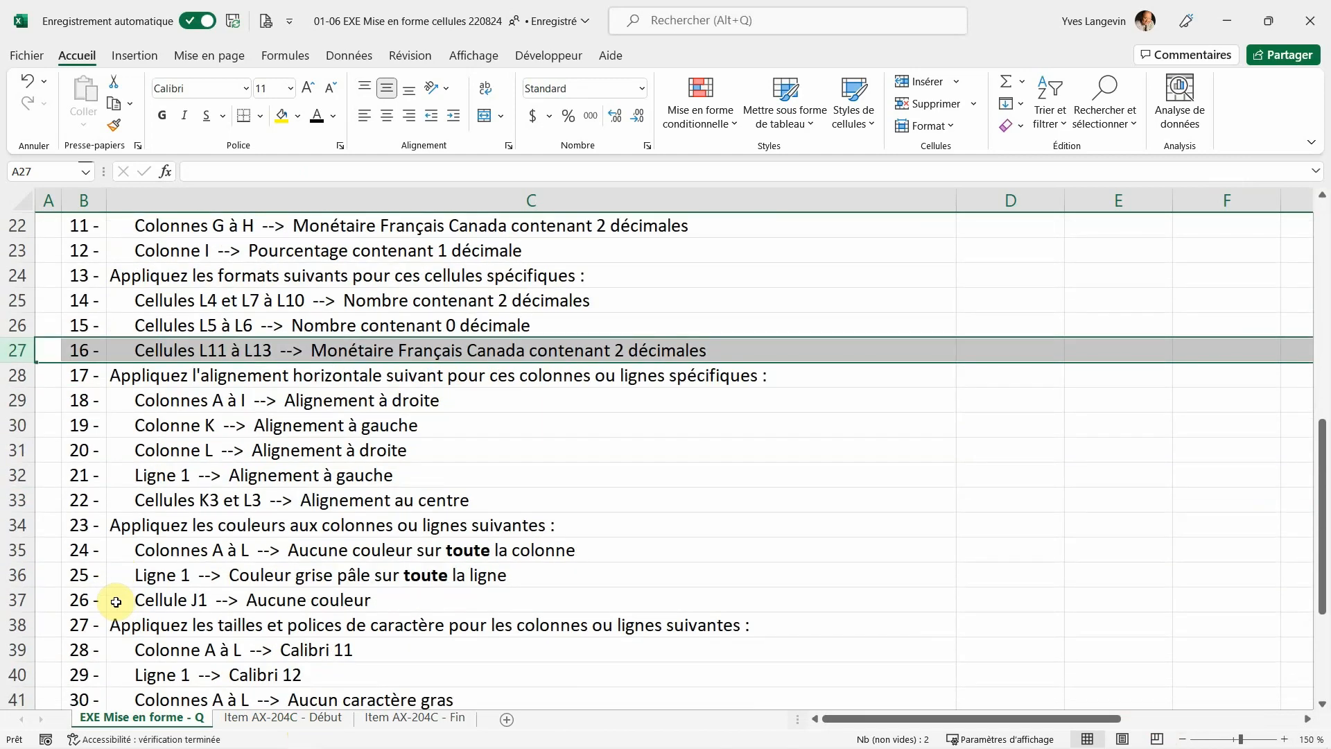
left_click(338, 717)
left_click(1230, 517)
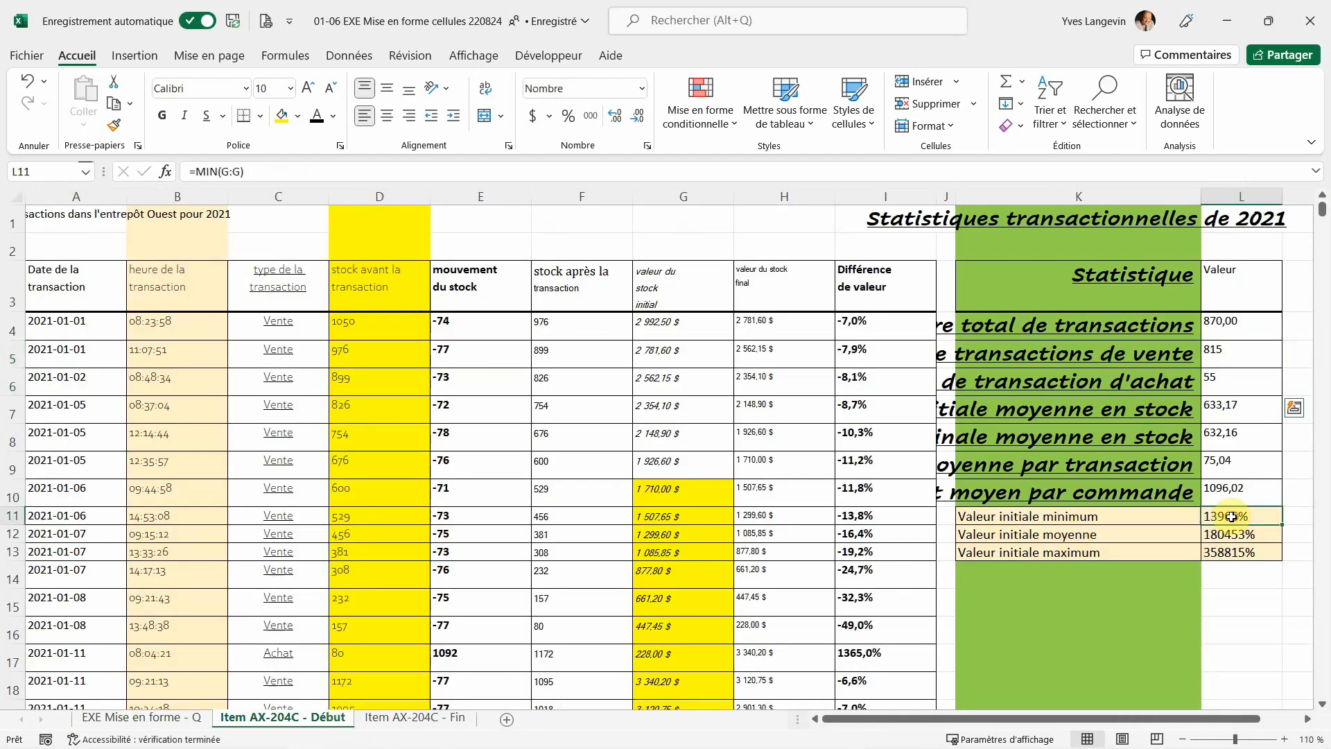
left_click_drag(1230, 516, 1233, 552)
right_click(1238, 555)
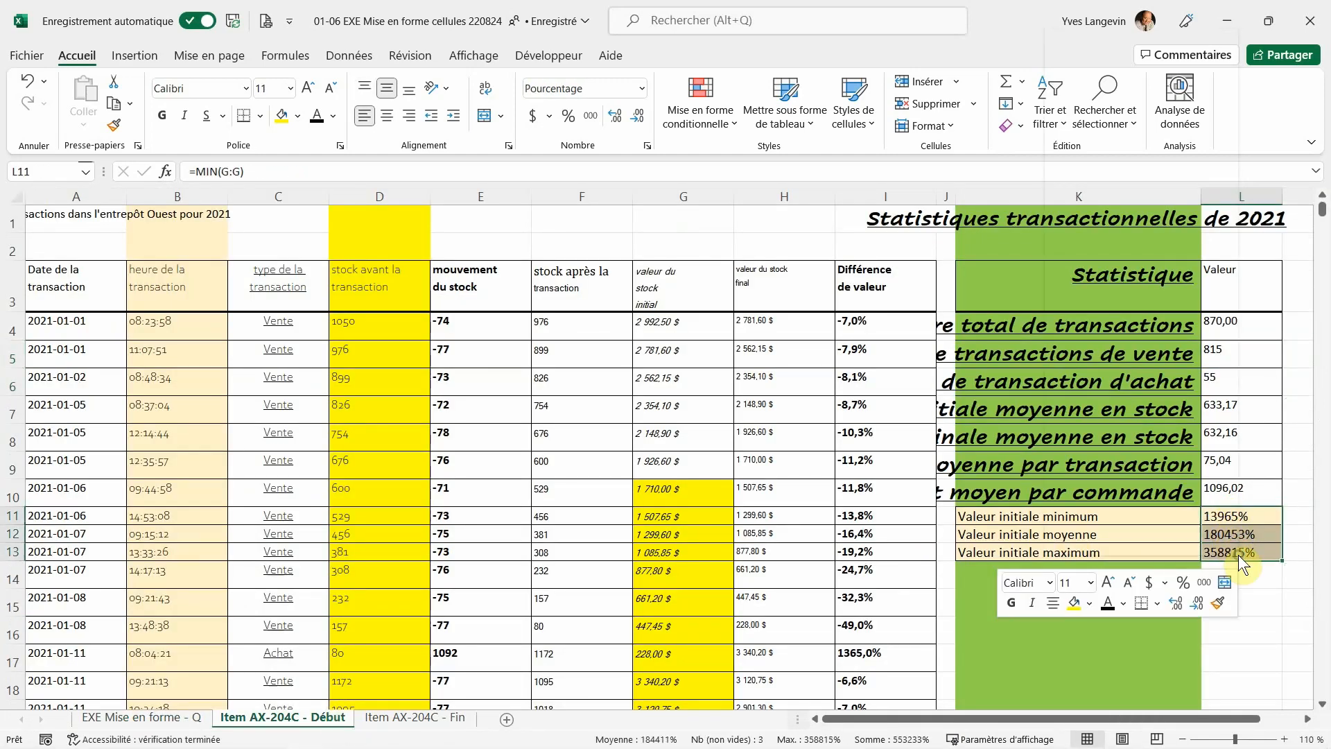
left_click(1098, 467)
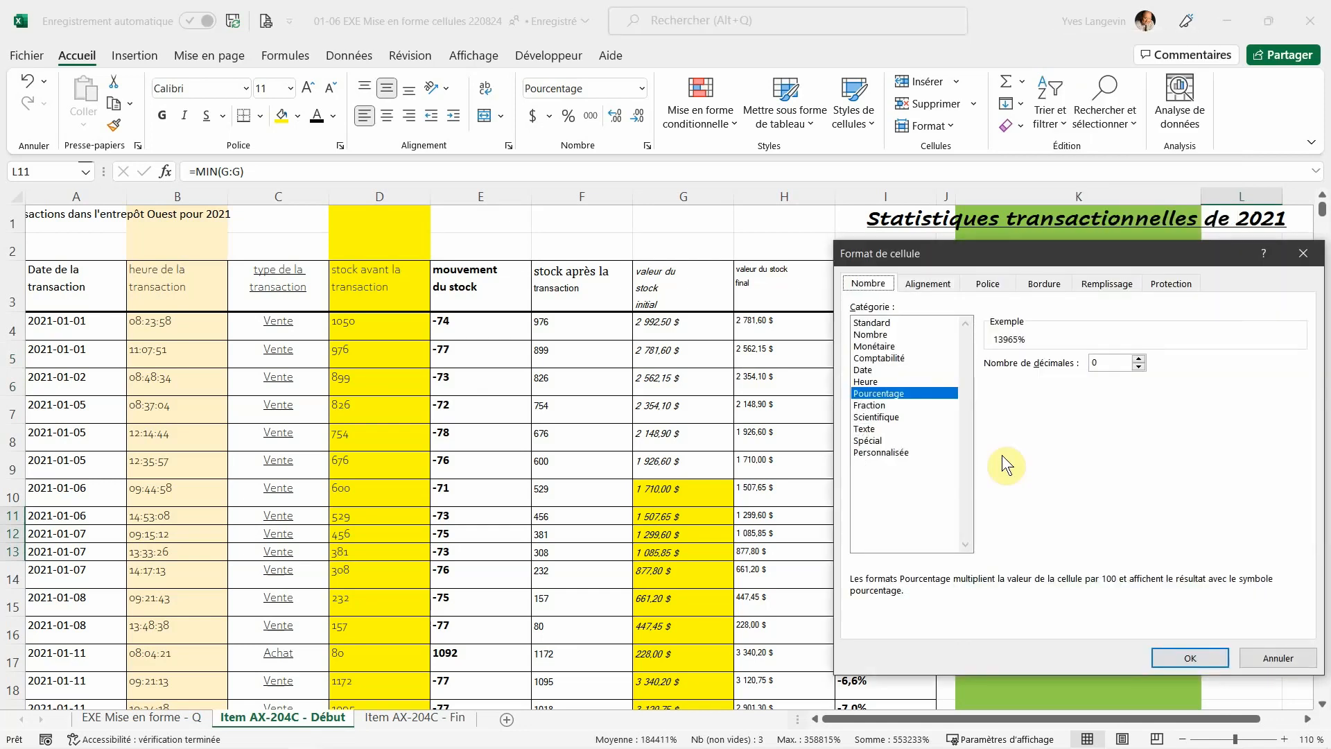
left_click(883, 347)
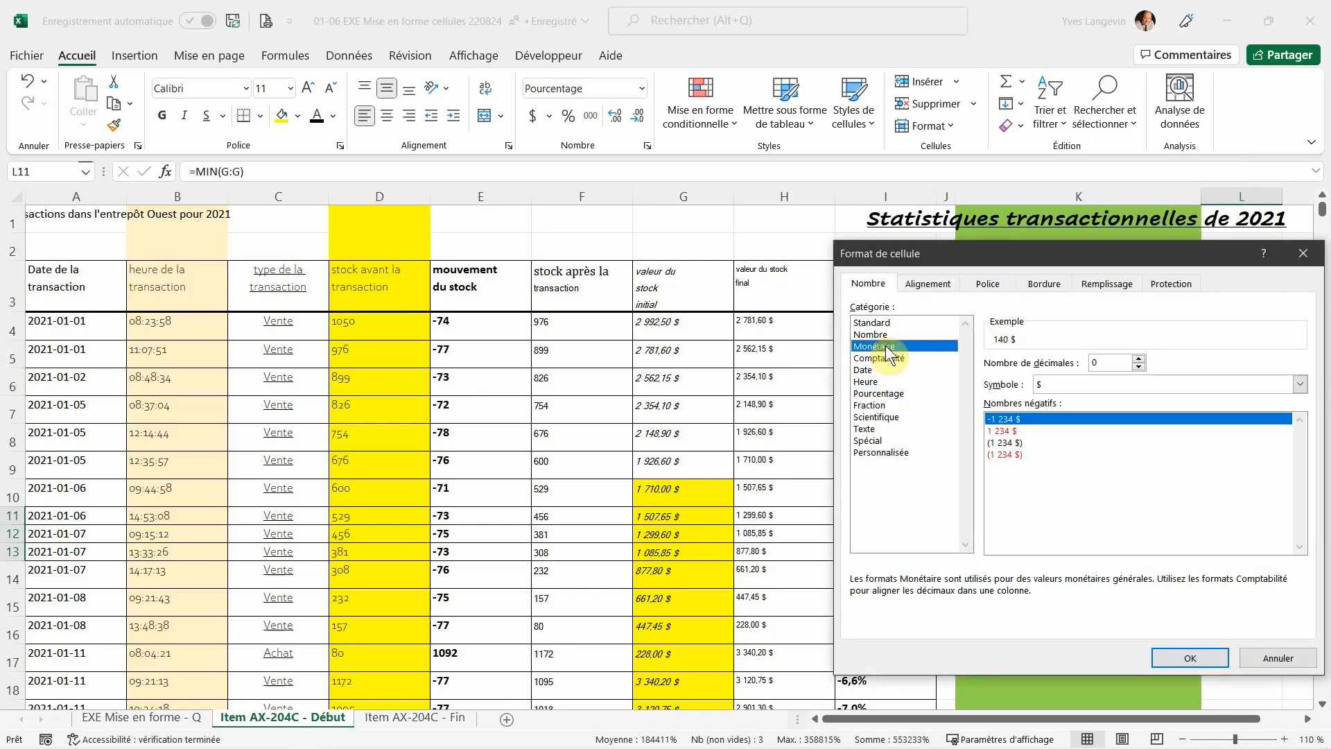
left_click(1138, 357)
left_click(1138, 355)
left_click(1143, 379)
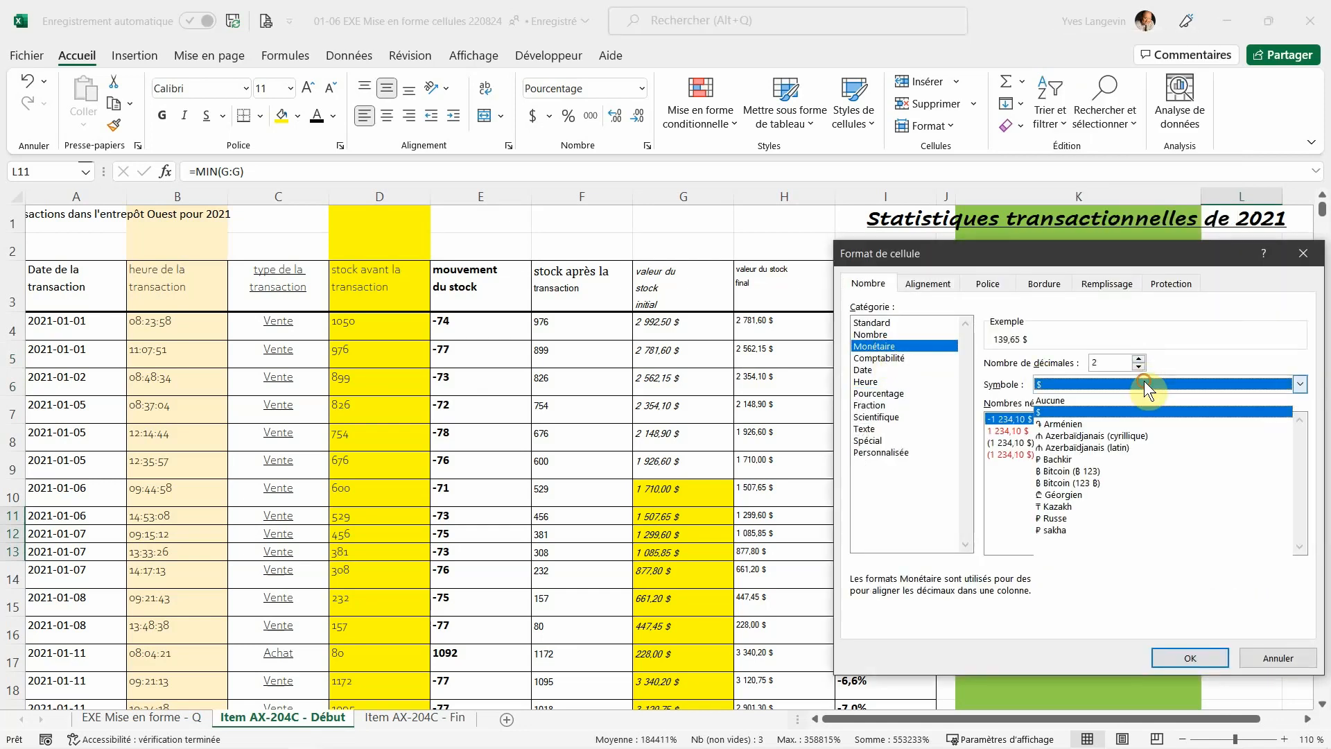
scroll(1138, 508, "down", 6)
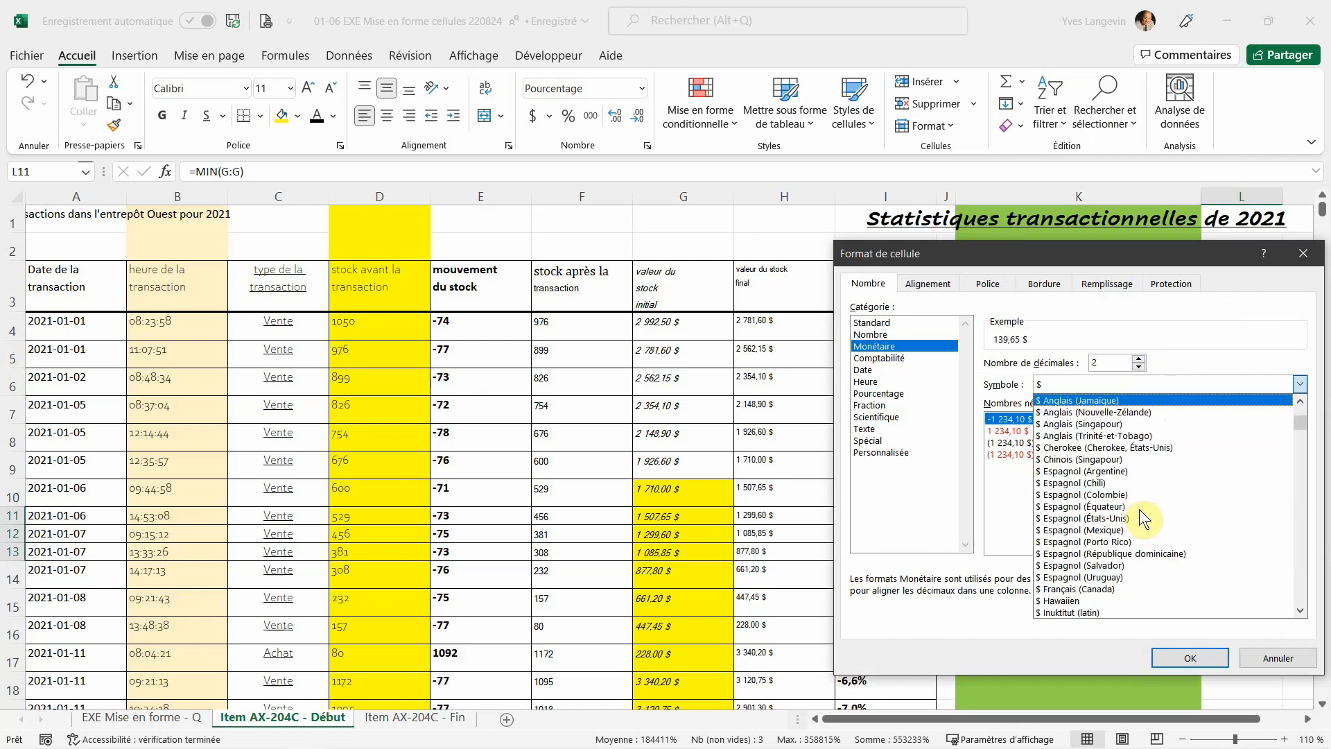
left_click(1100, 588)
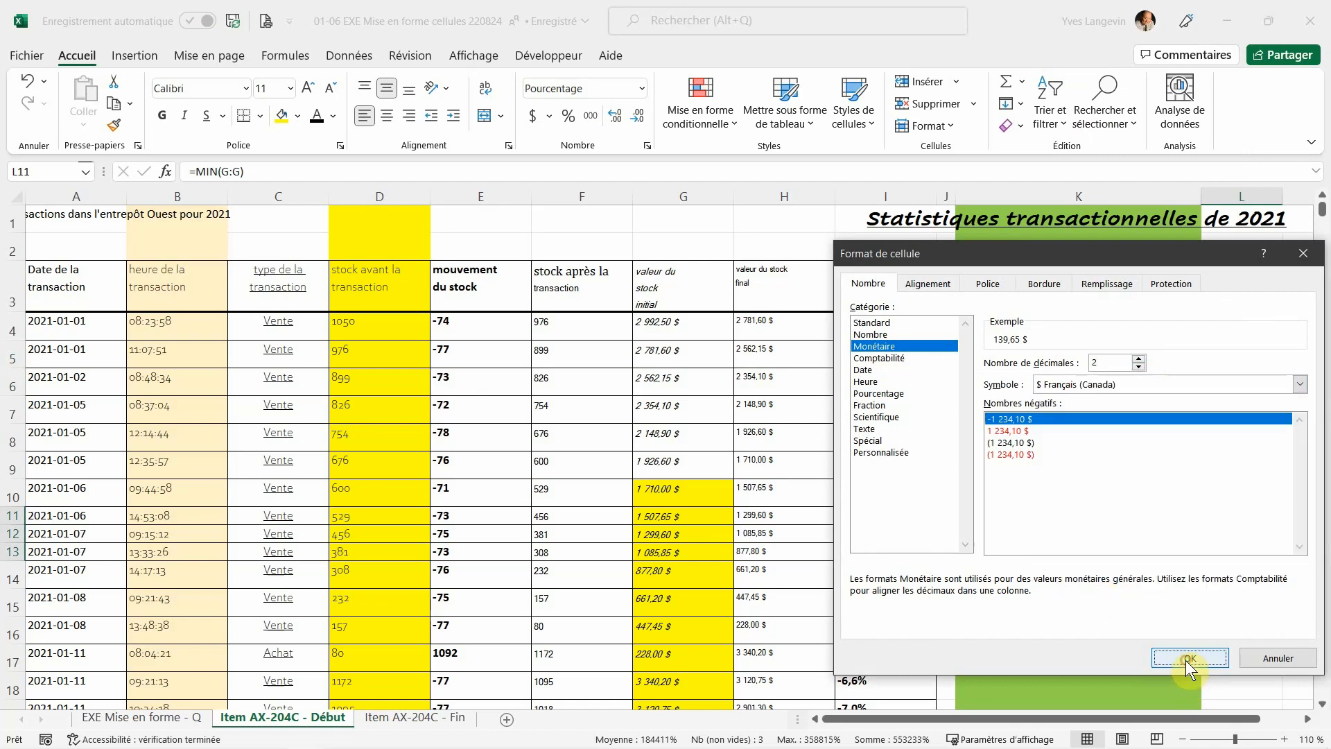
left_click(1185, 660)
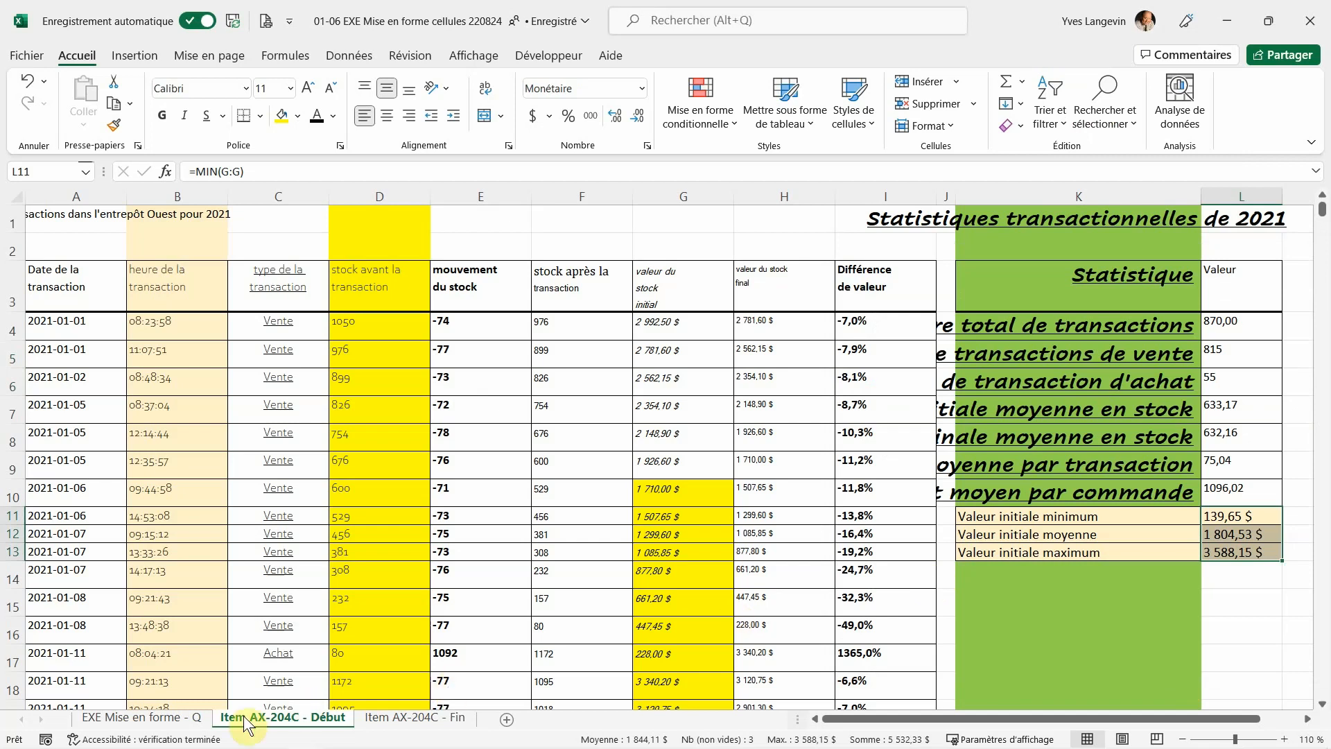
Following instruction 18, align the contents of columns A to I on "Item AX-204C - Début" to the right.
left_click(197, 718)
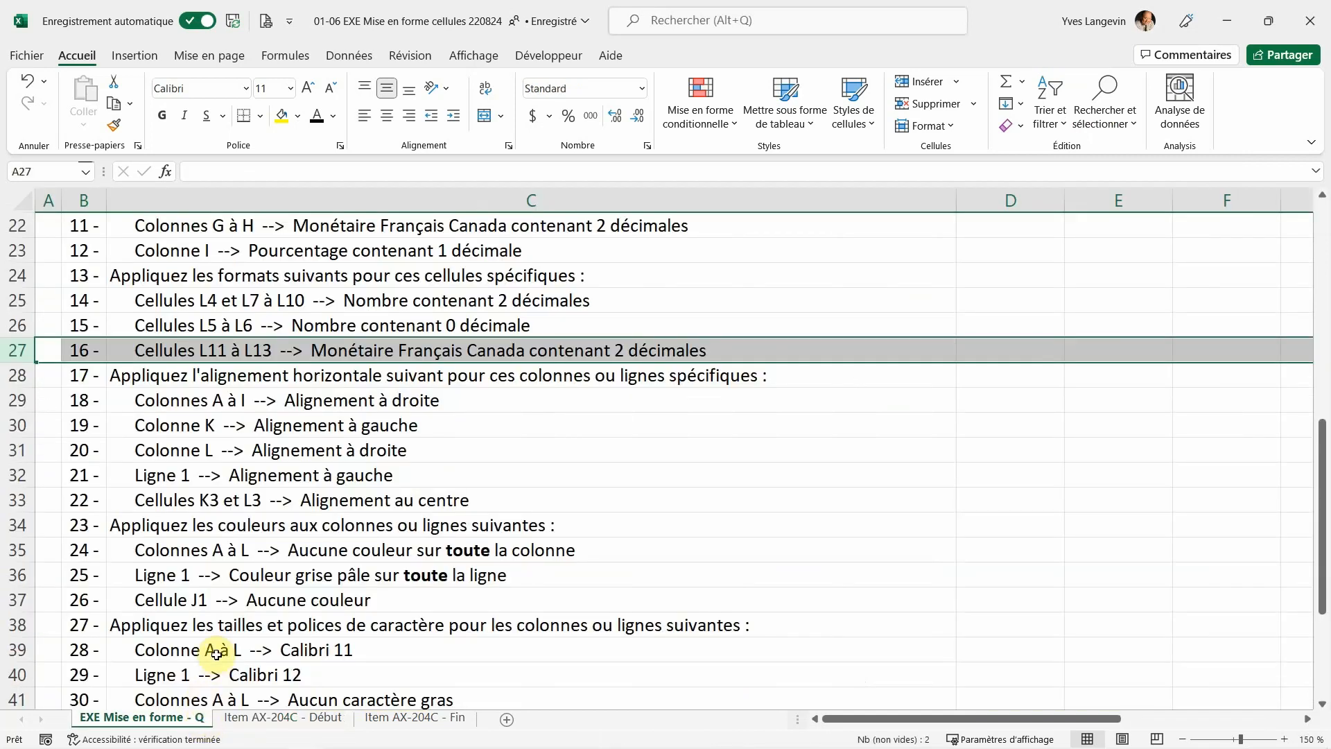
left_click(19, 400)
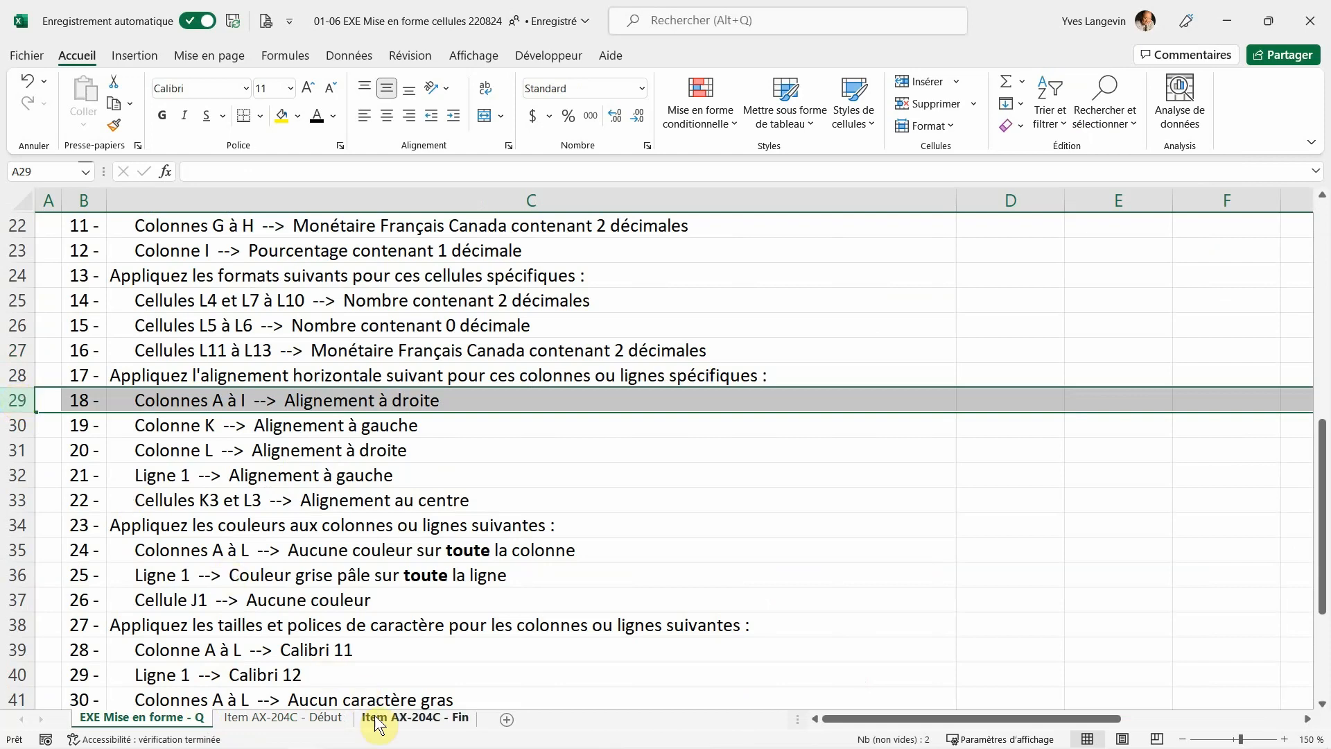
left_click(333, 719)
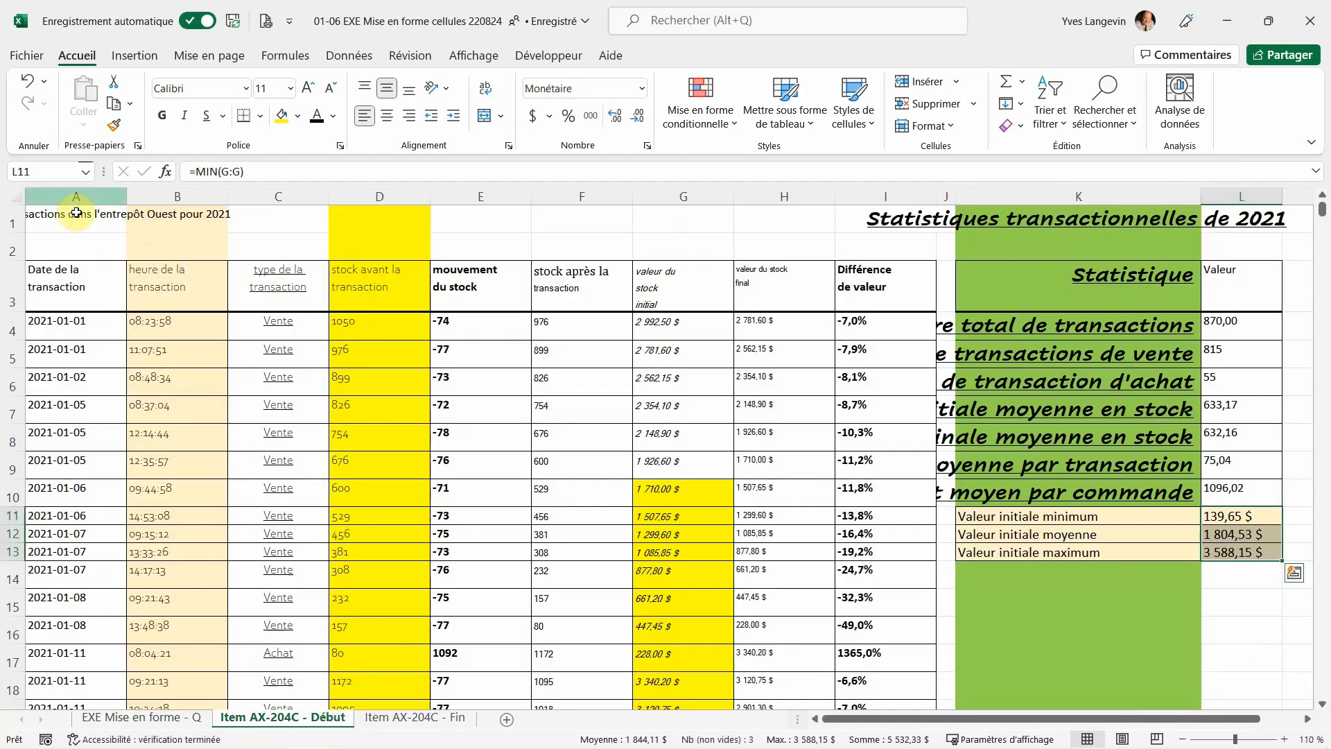
left_click_drag(71, 198, 422, 198)
left_click_drag(814, 190, 846, 185)
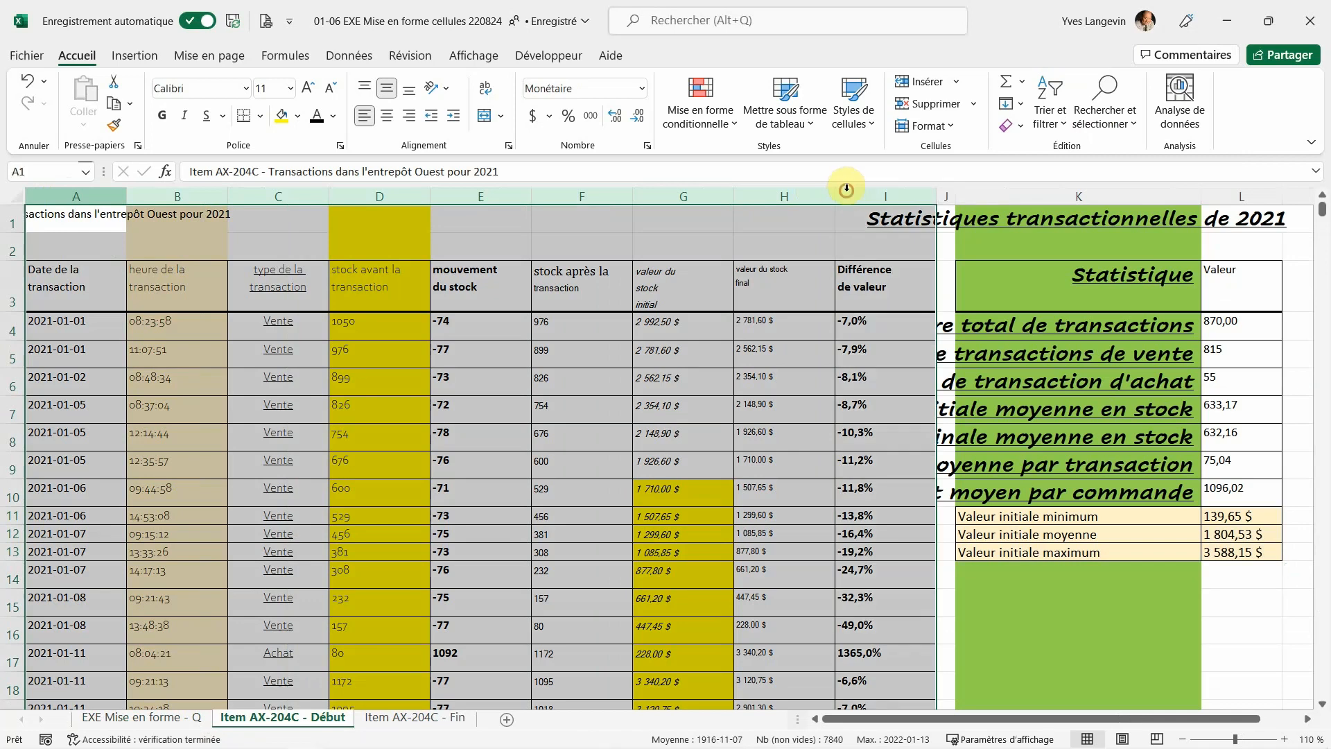
left_click(407, 114)
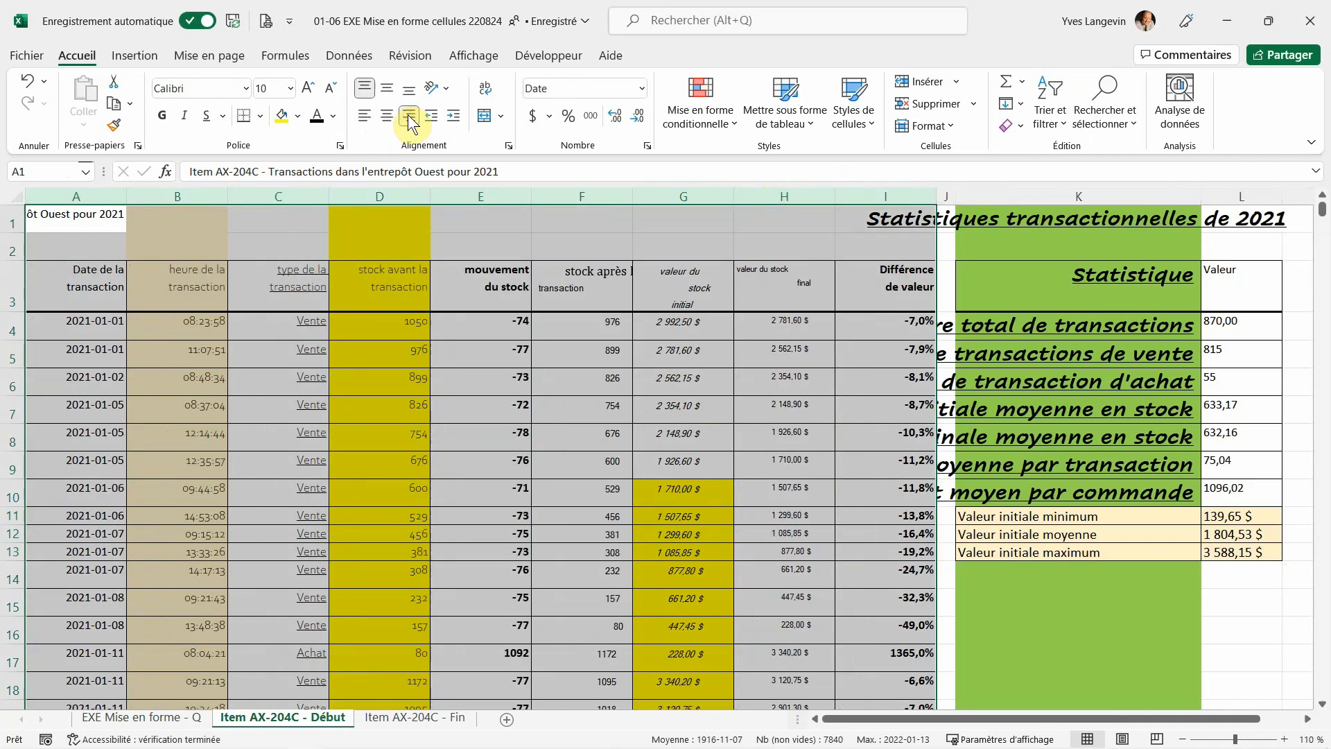
Following instruction 19, align the contents of column K on "Item AX-204C - Début" to the left.
left_click(90, 719)
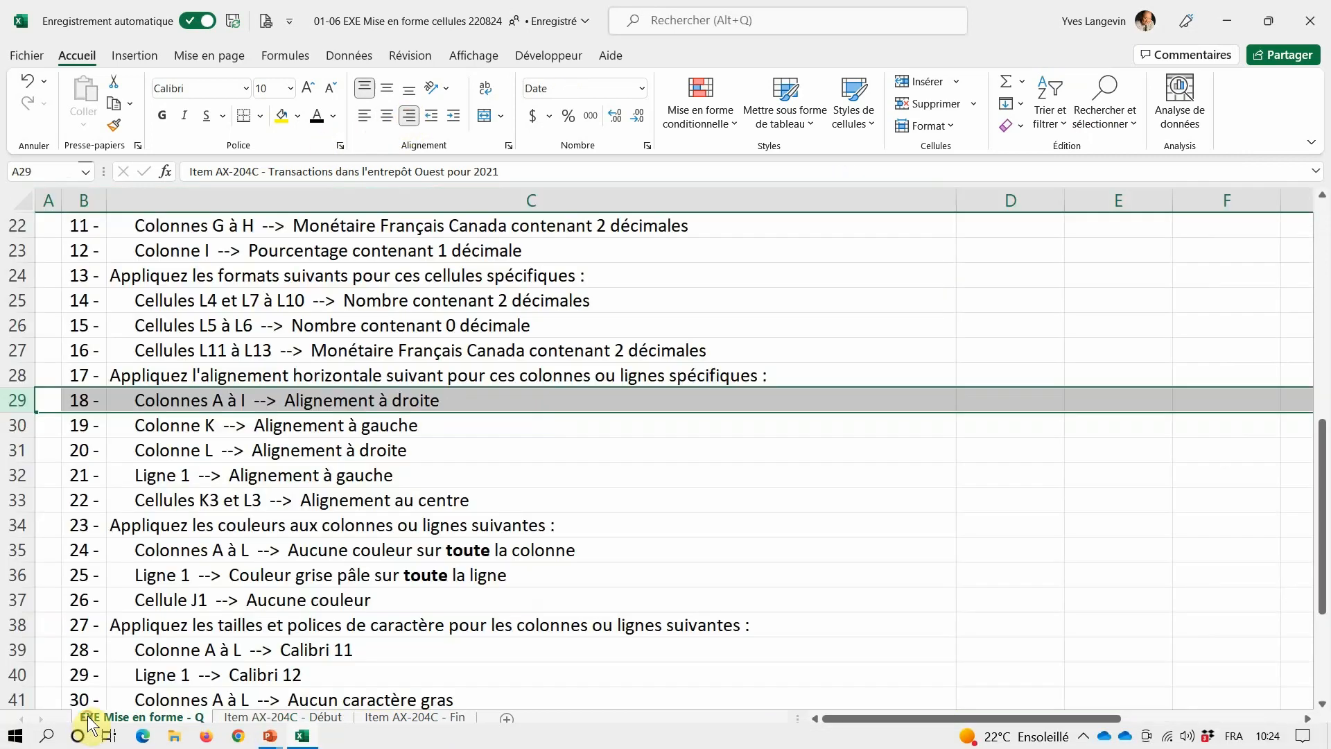
left_click(22, 433)
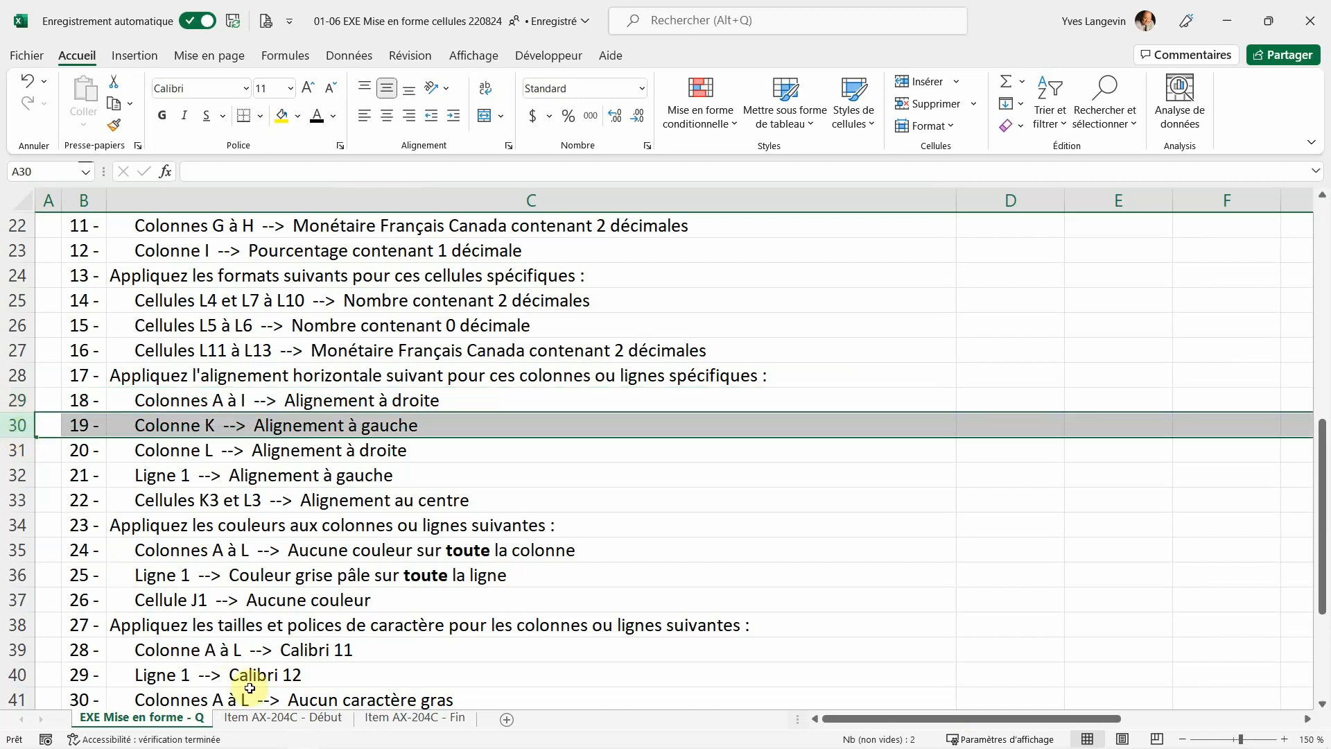
left_click(269, 717)
left_click(1040, 196)
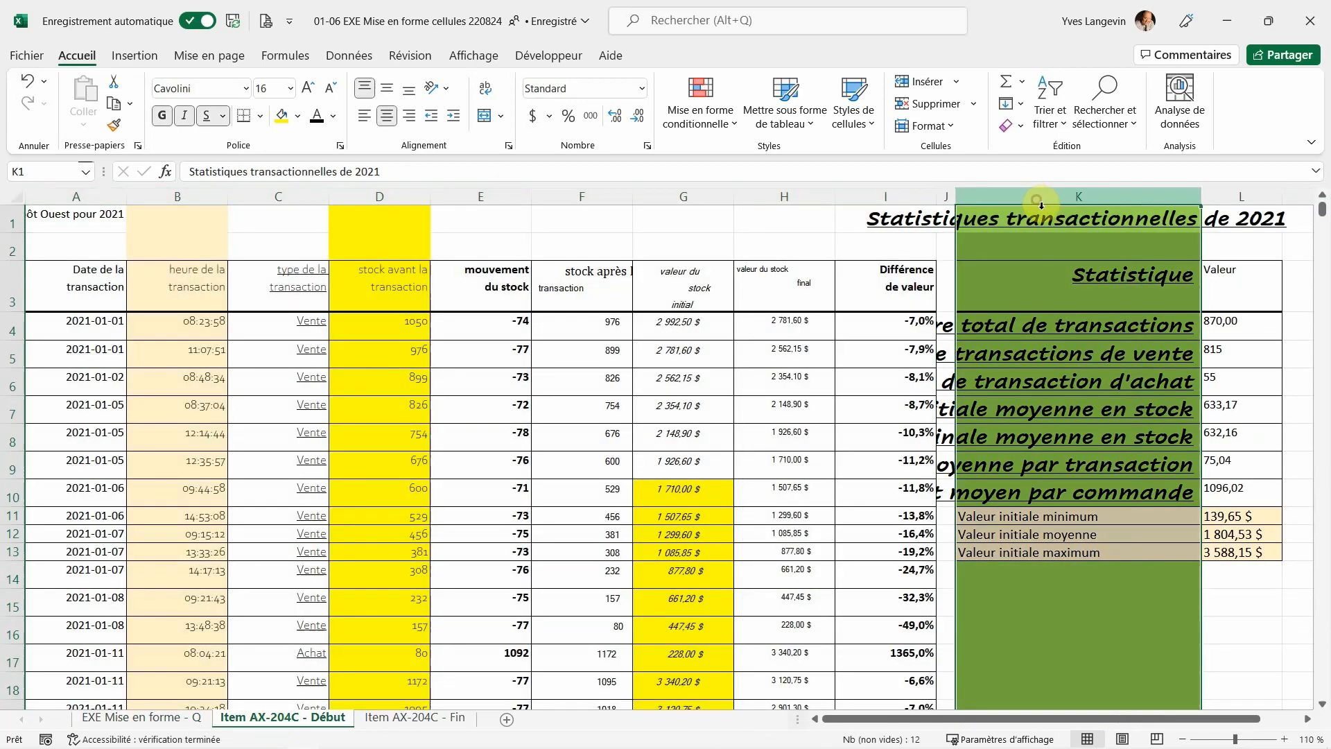
left_click(362, 117)
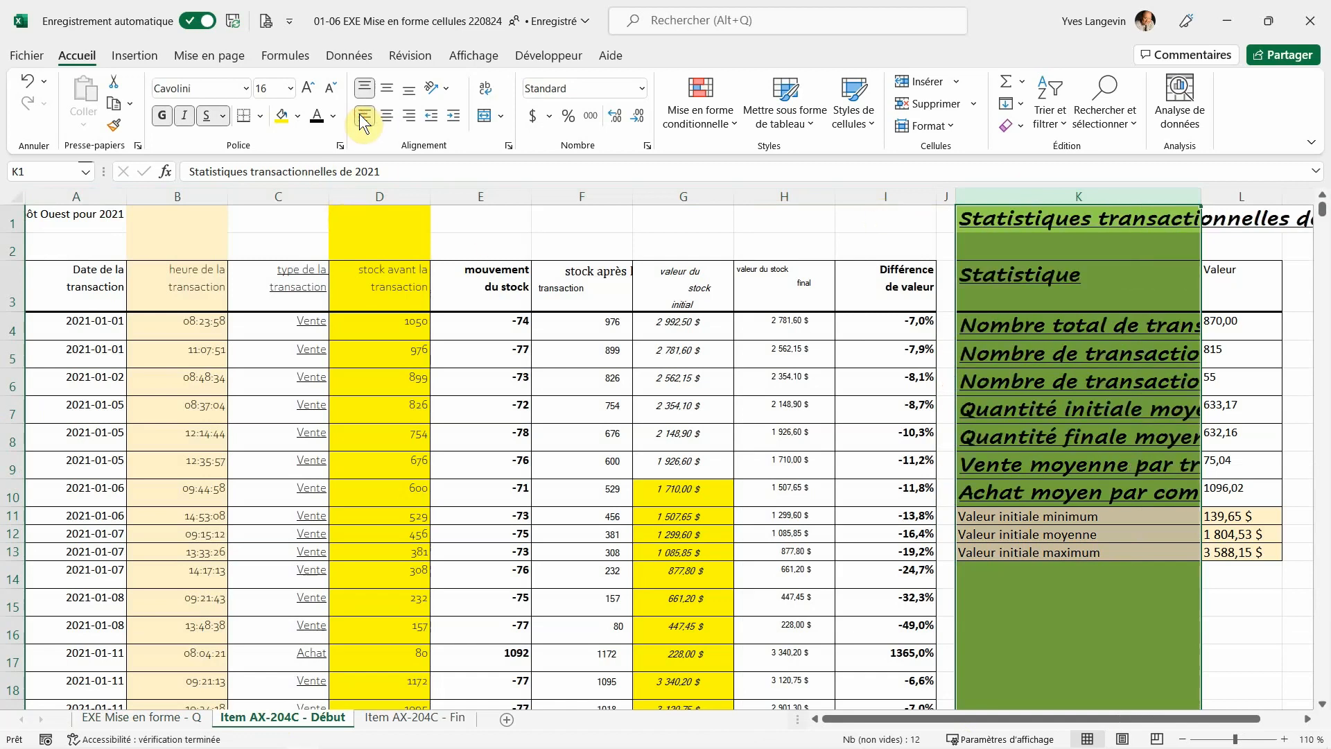
Following instruction 20, align the contents of column L on "Item AX-204C - Début" to the right.
left_click(136, 713)
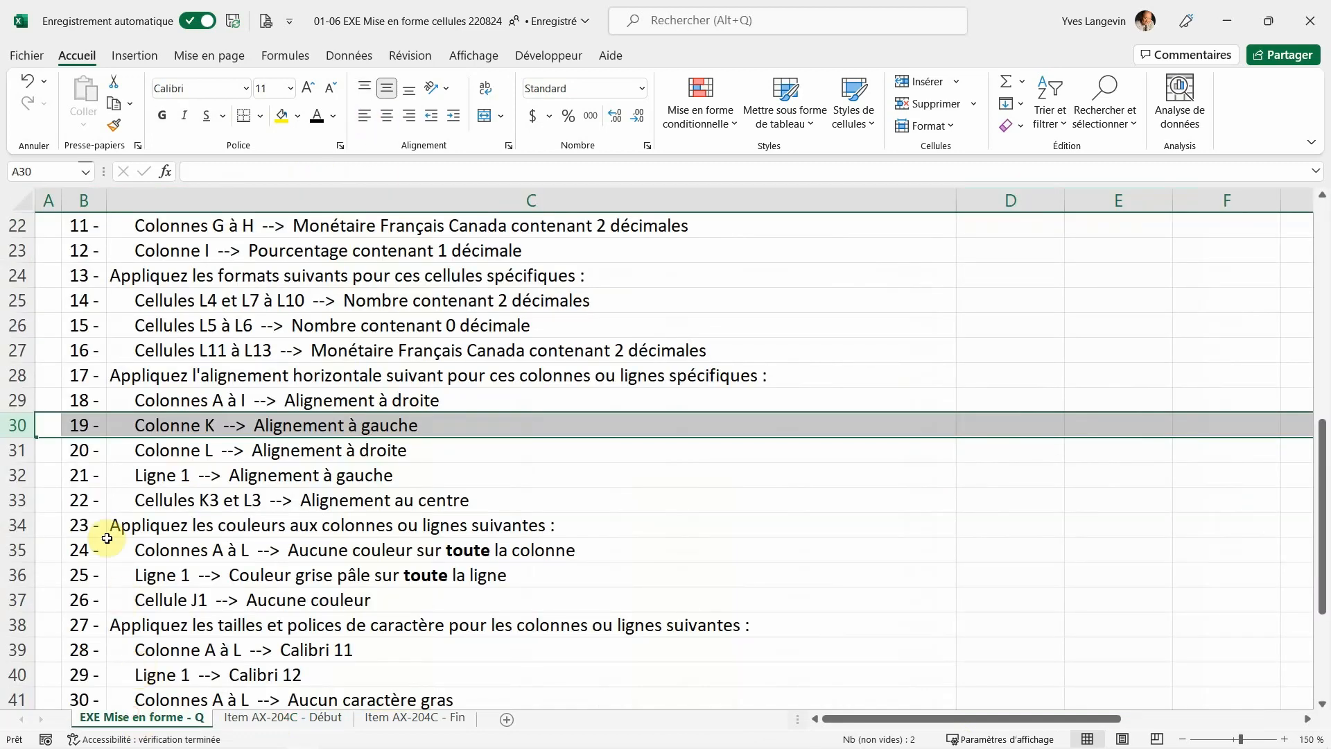
left_click(12, 444)
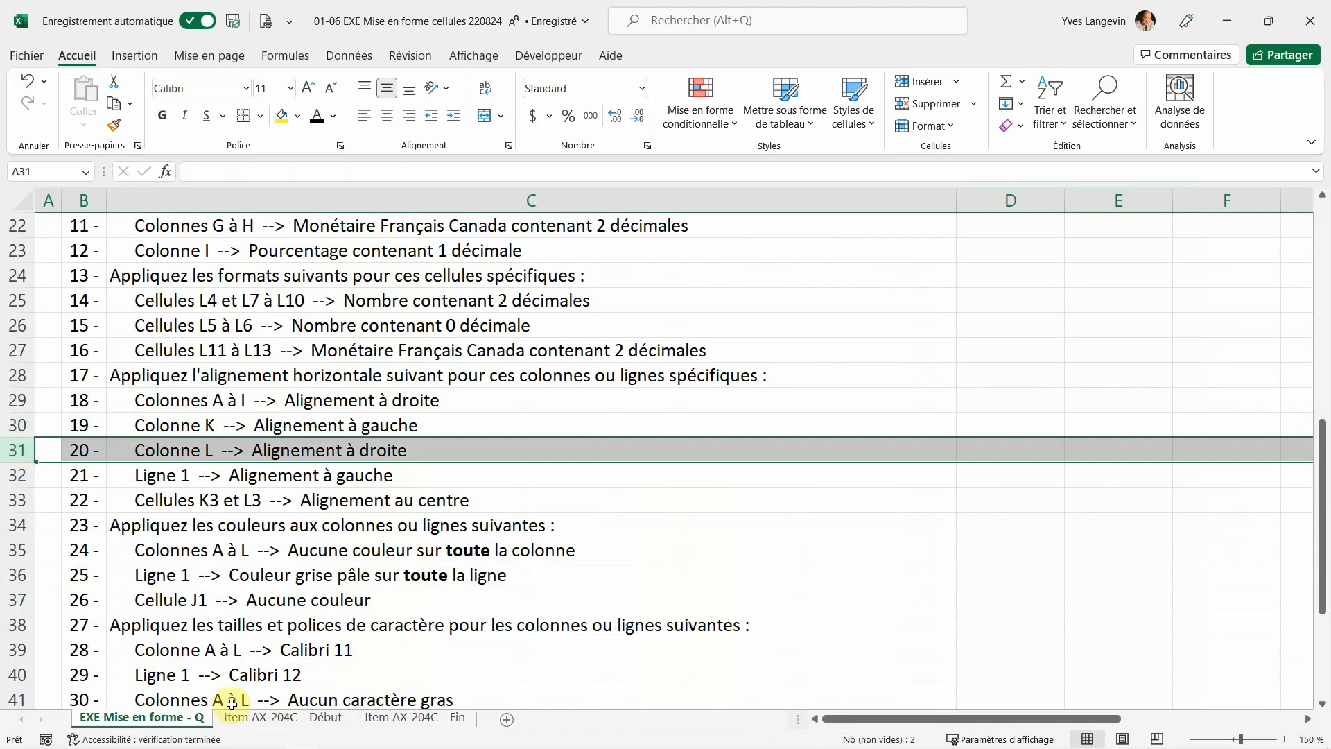
left_click(283, 723)
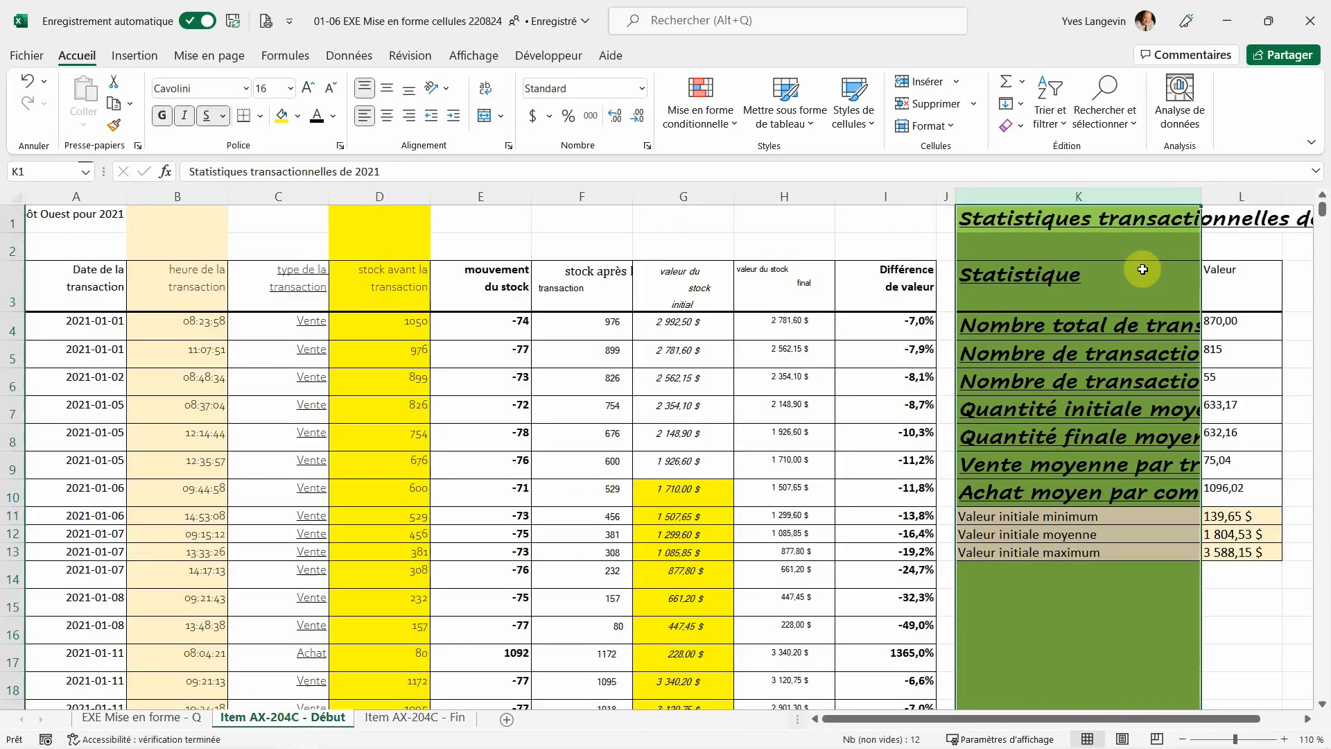
left_click(1241, 198)
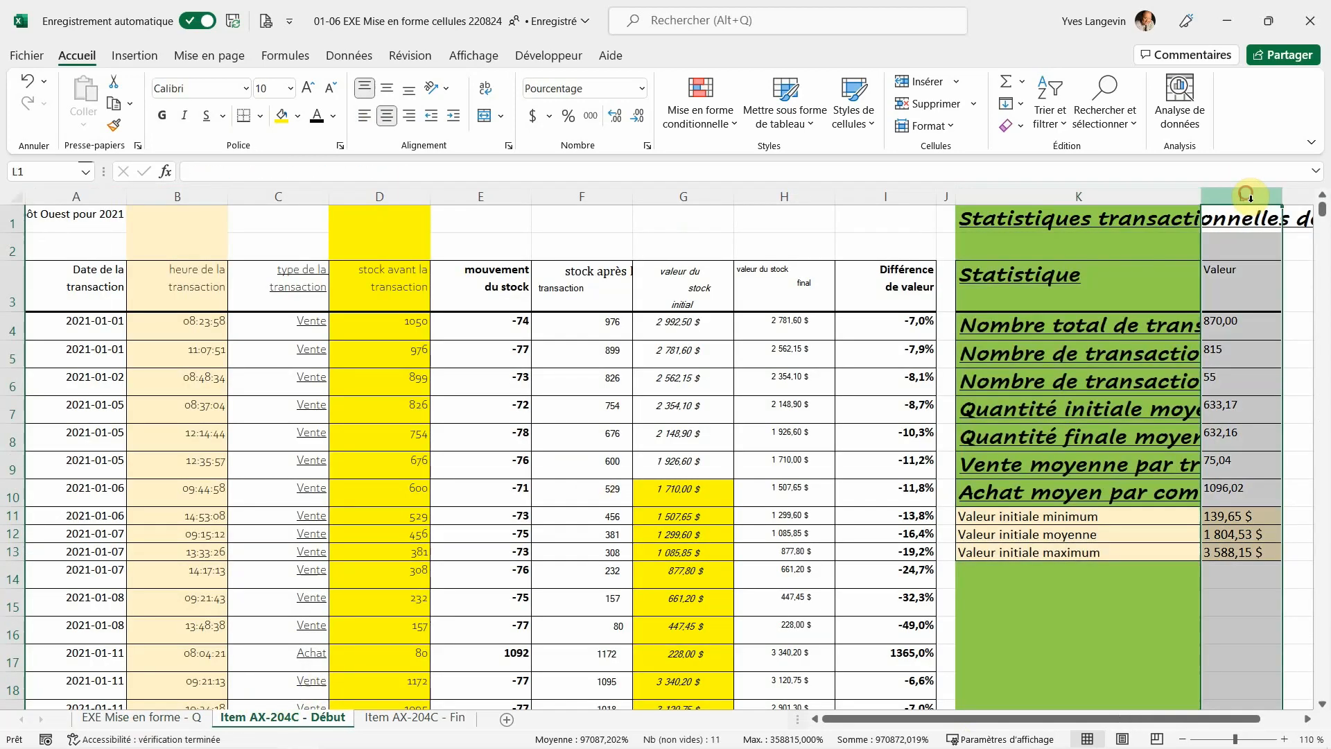
left_click(406, 118)
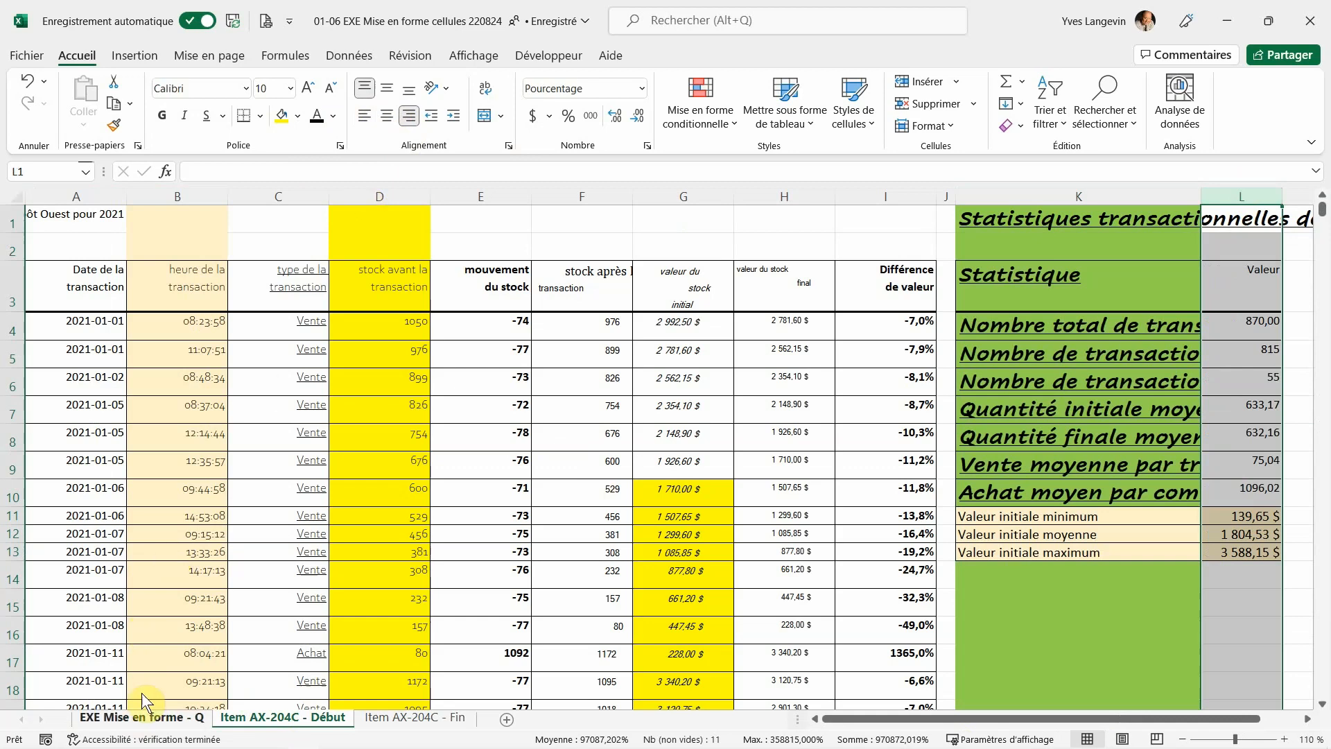
Following instructions 21 and 22, align row 1 on "Item AX-204C - Début" to the left and center cells K3 and L3 horizontally.
left_click(144, 716)
left_click(18, 476)
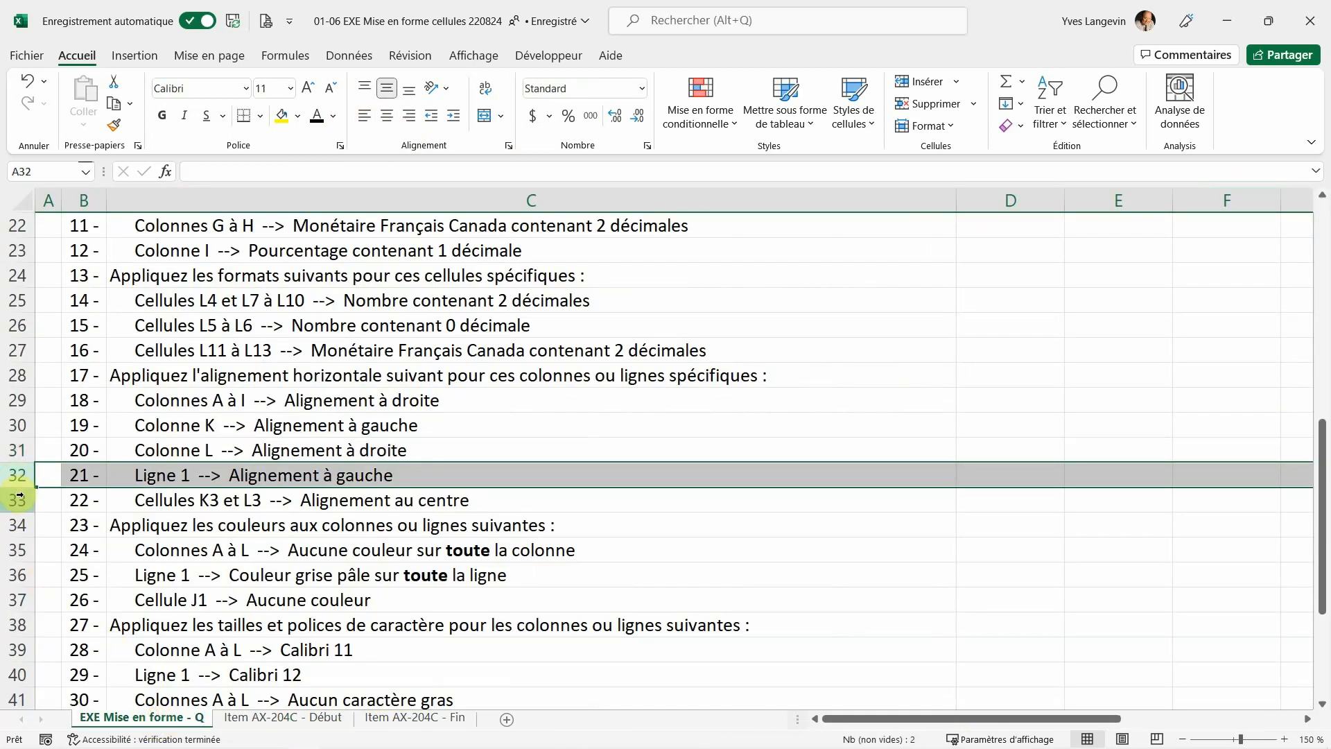
left_click(18, 500)
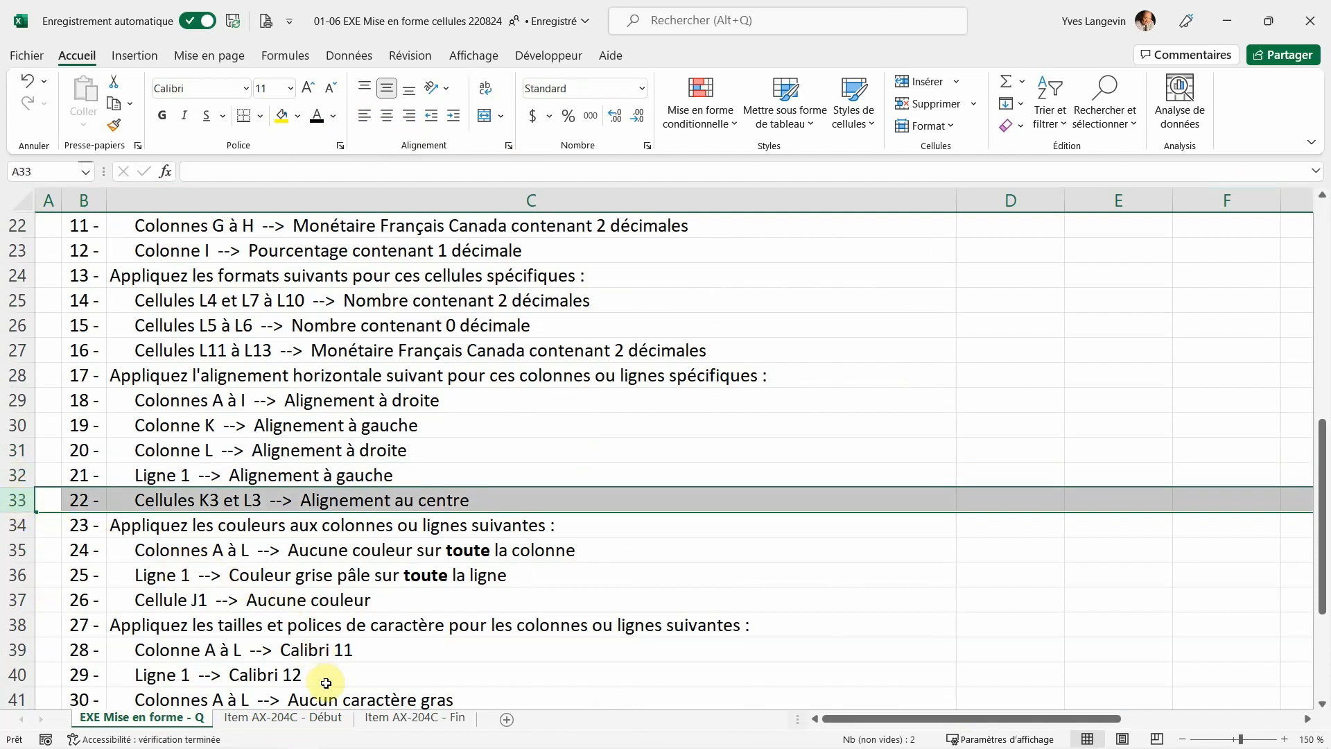
left_click(271, 721)
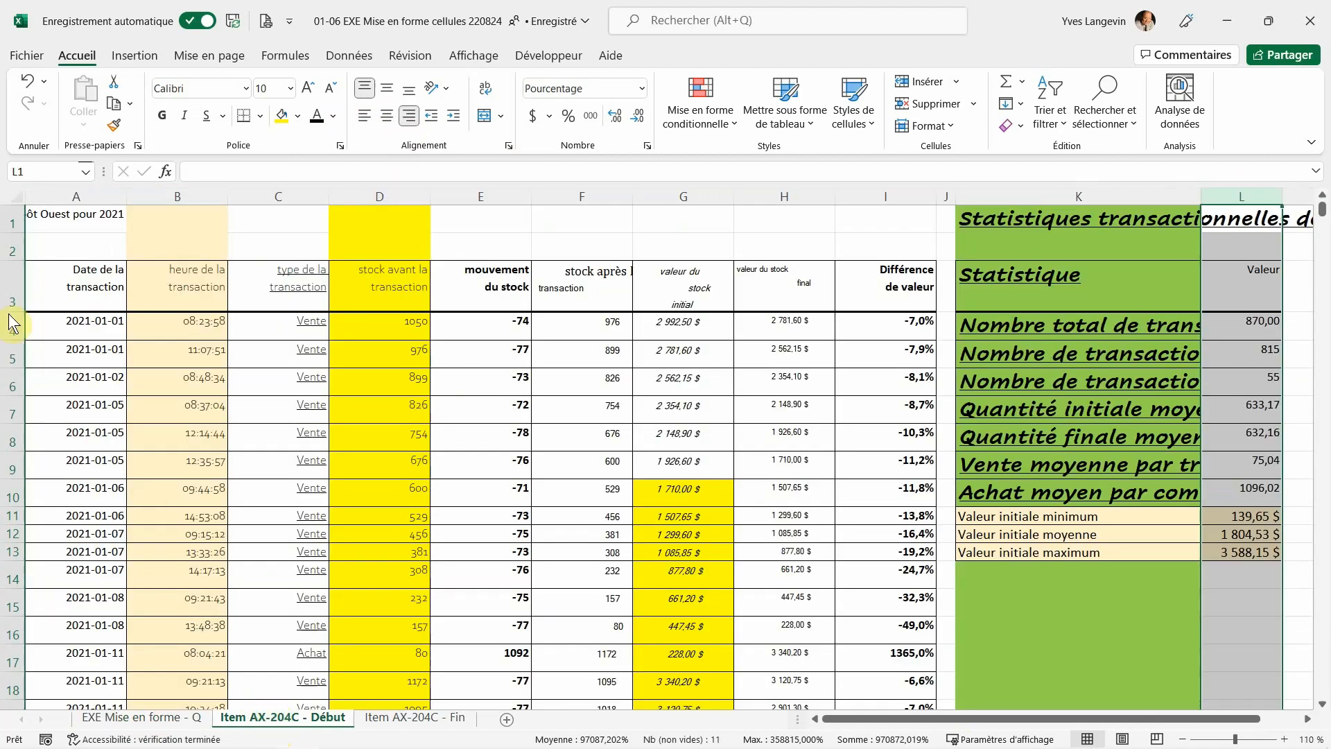
left_click(11, 213)
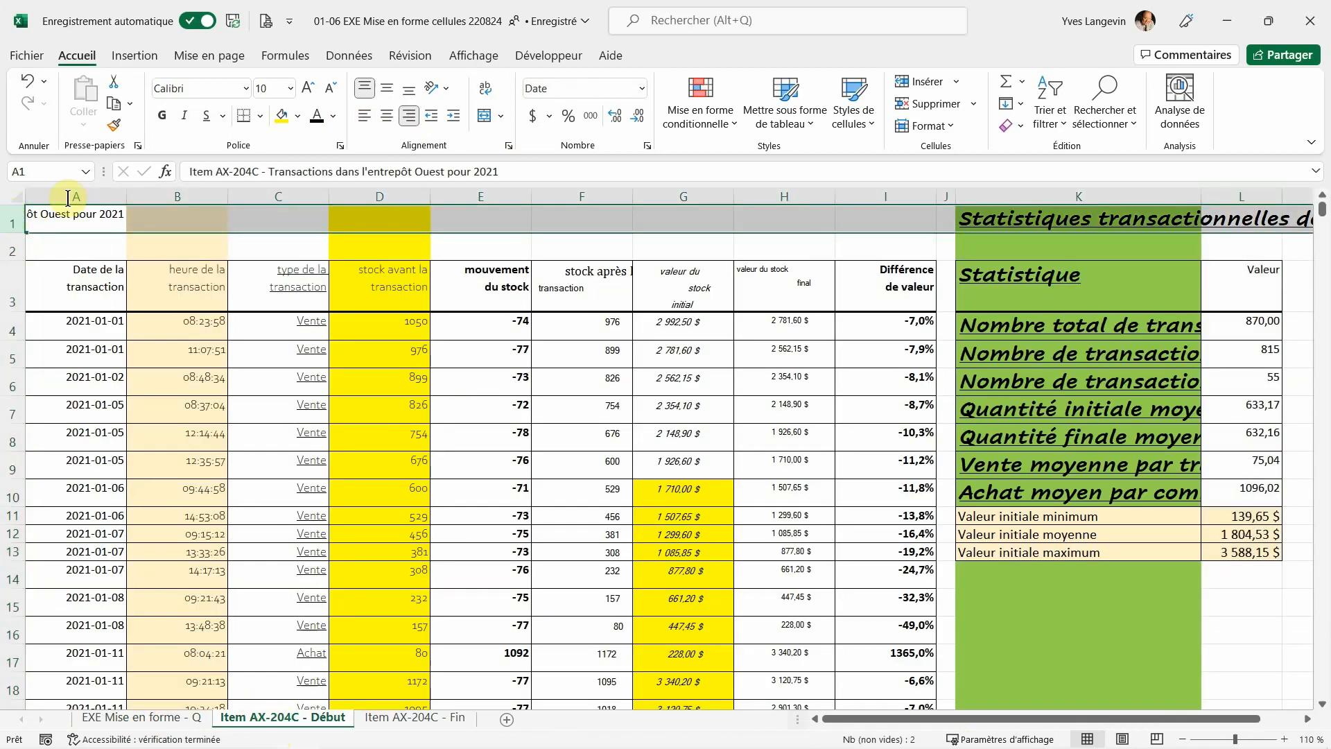
left_click(362, 116)
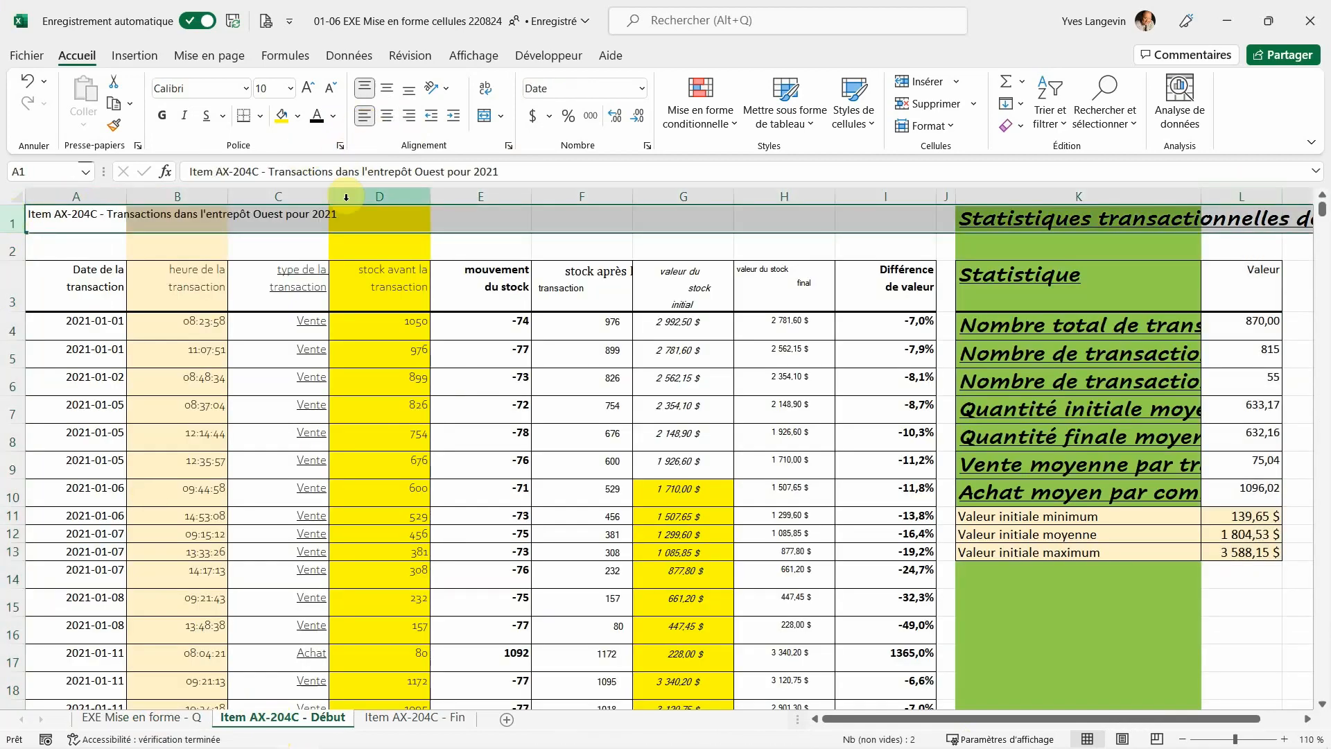
left_click_drag(1064, 275, 1226, 280)
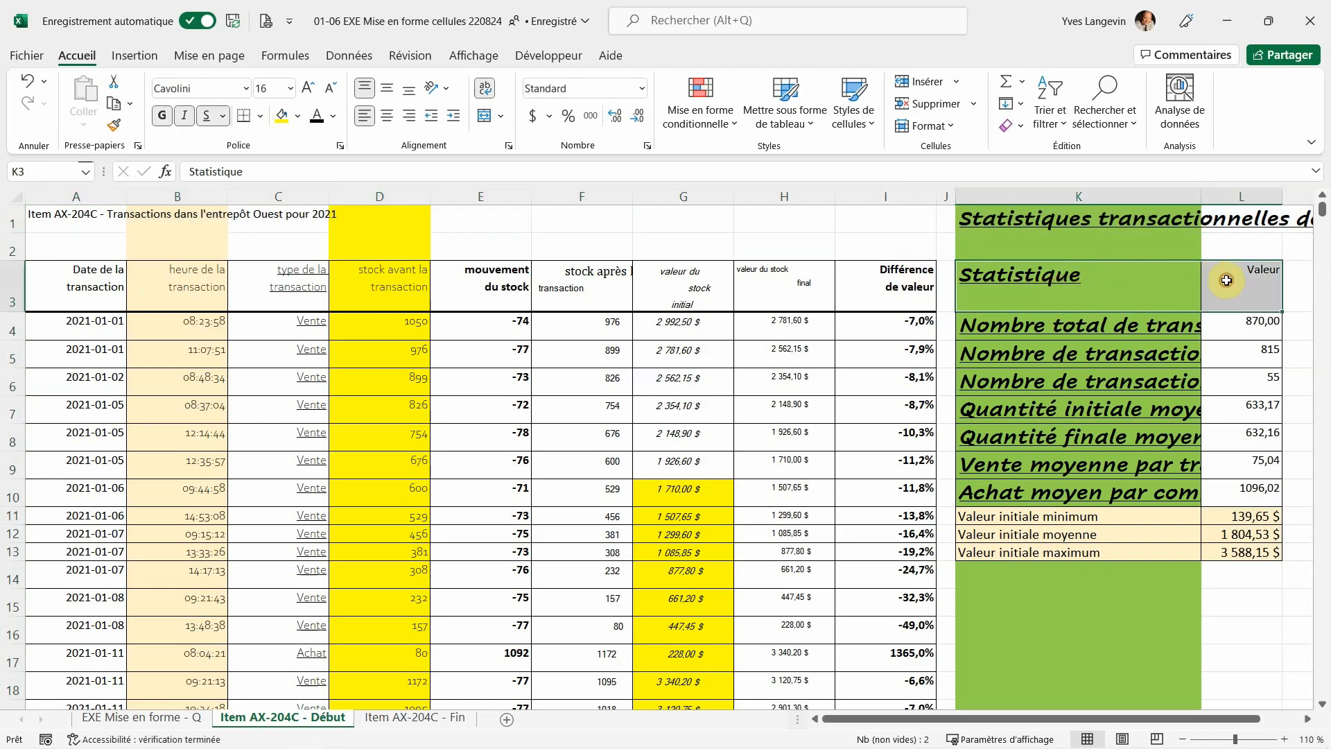
left_click(389, 118)
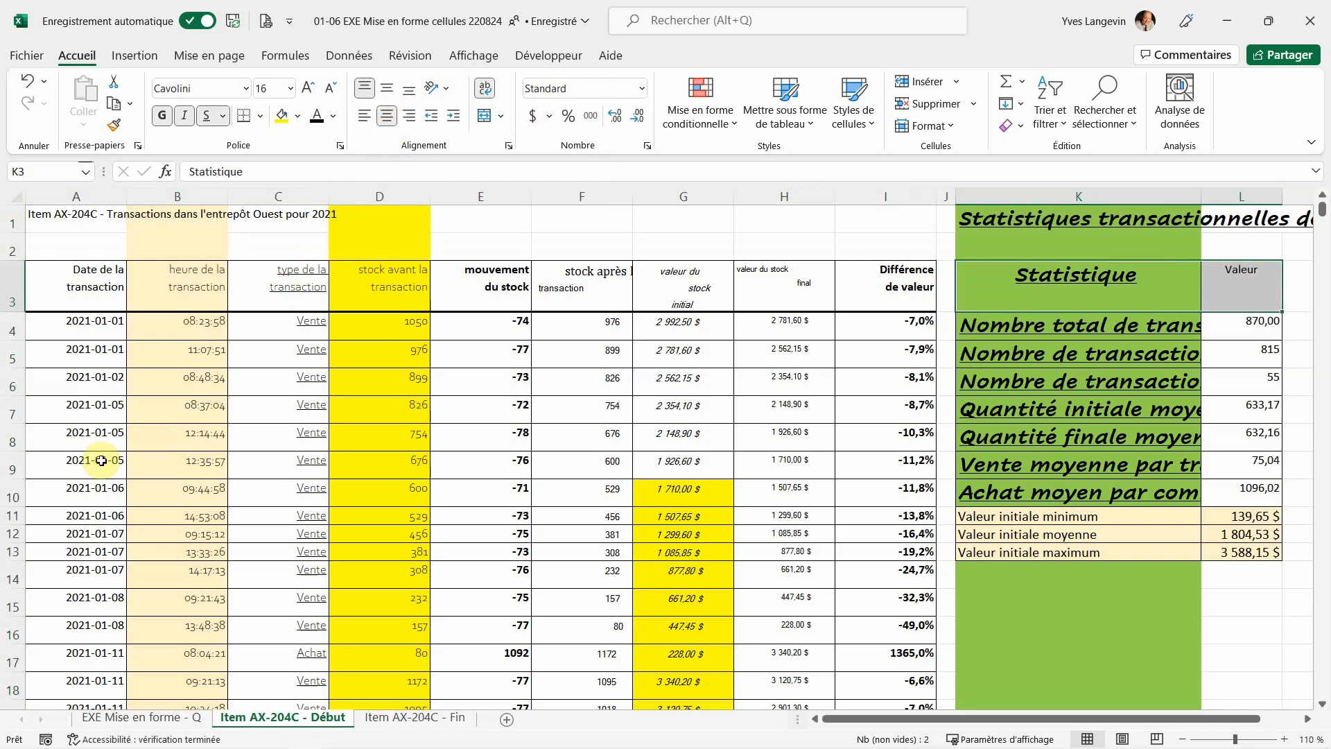
Following instruction 24, remove the fill color from the whole of columns A to L on "Item AX-204C - Début".
left_click(142, 714)
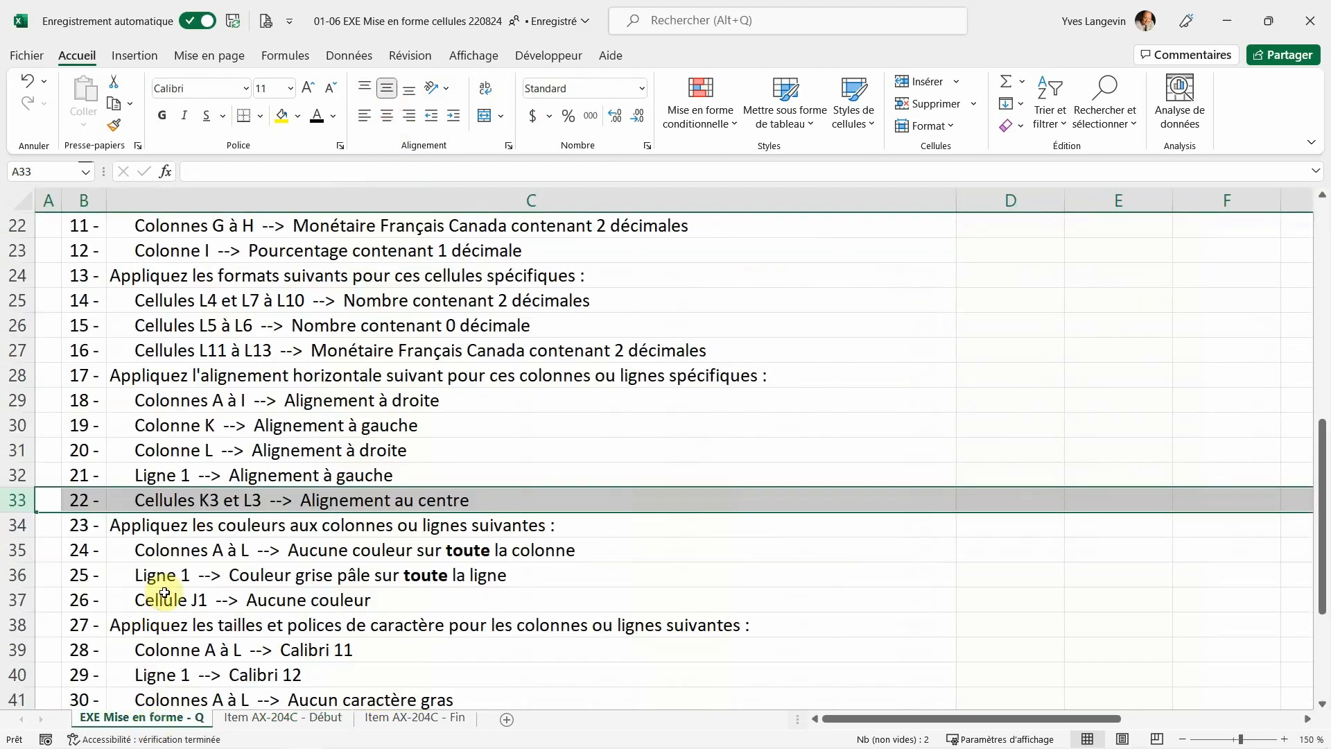
scroll(164, 592, "down", 2)
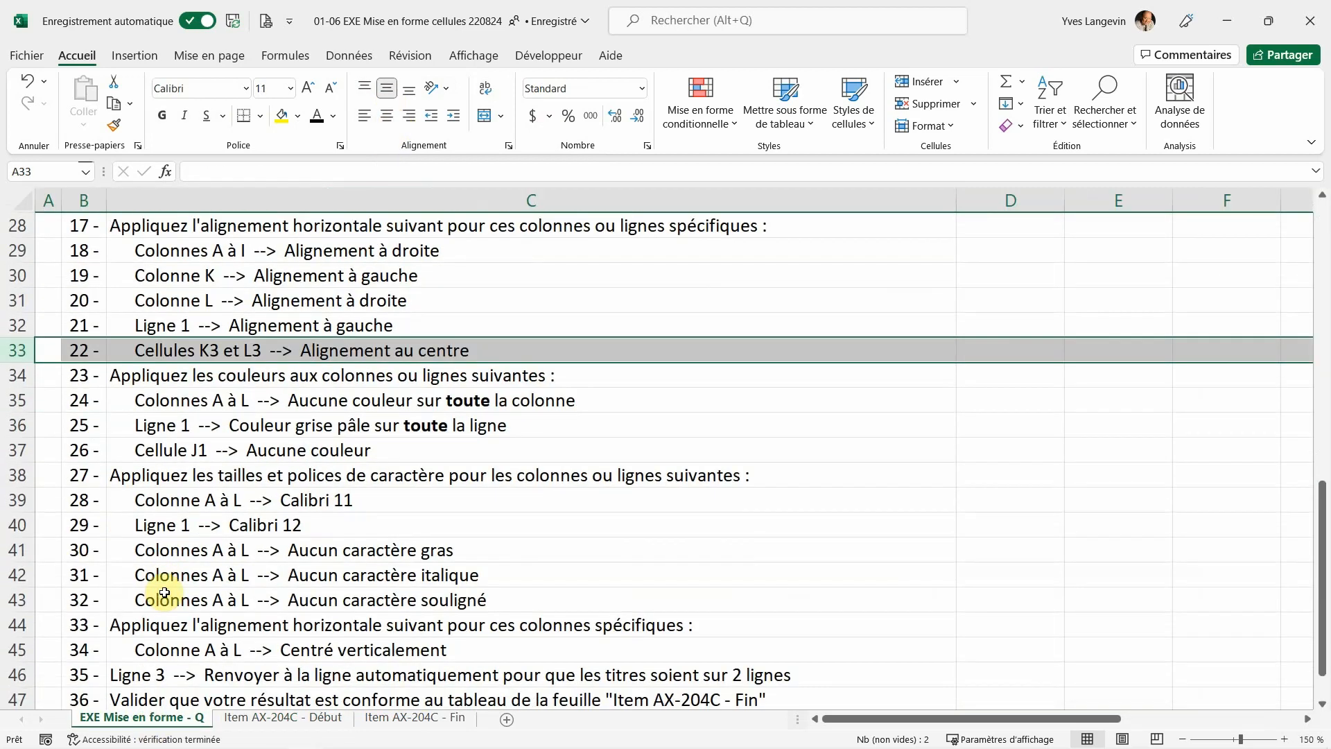
left_click(18, 374)
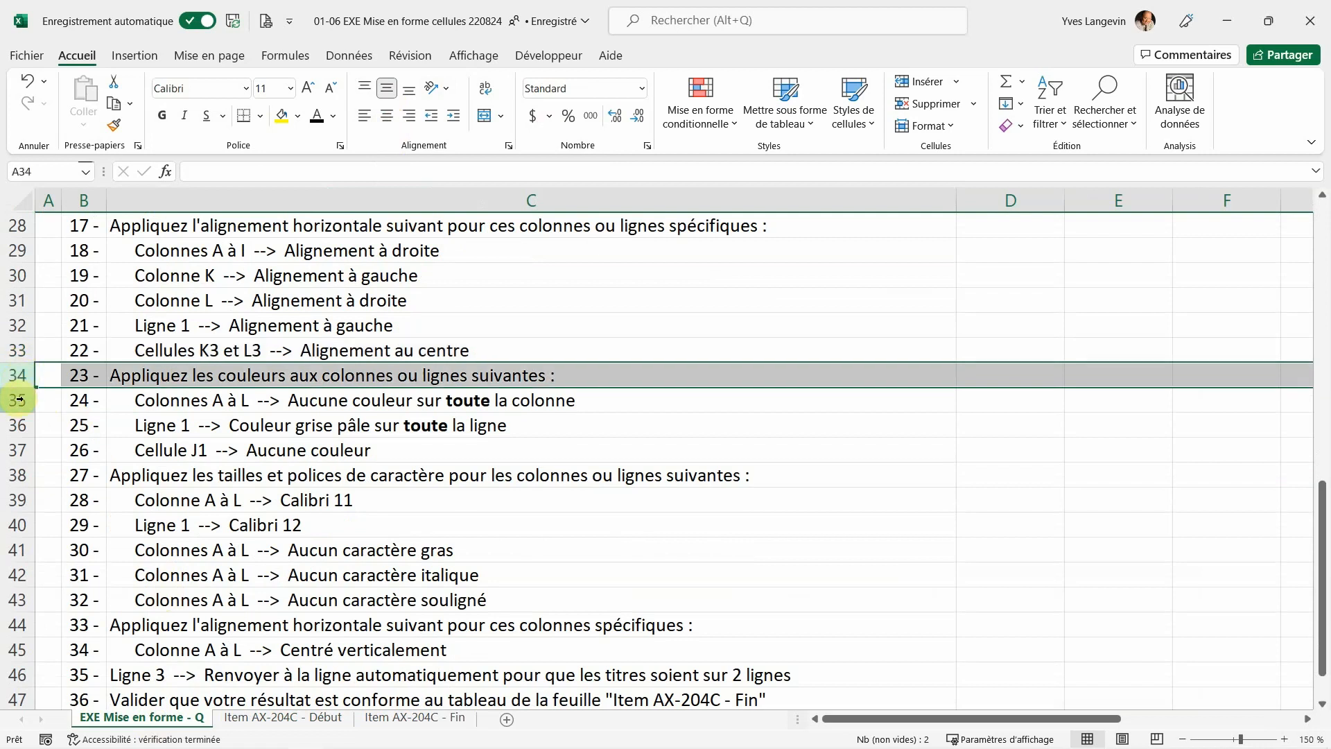
left_click(19, 400)
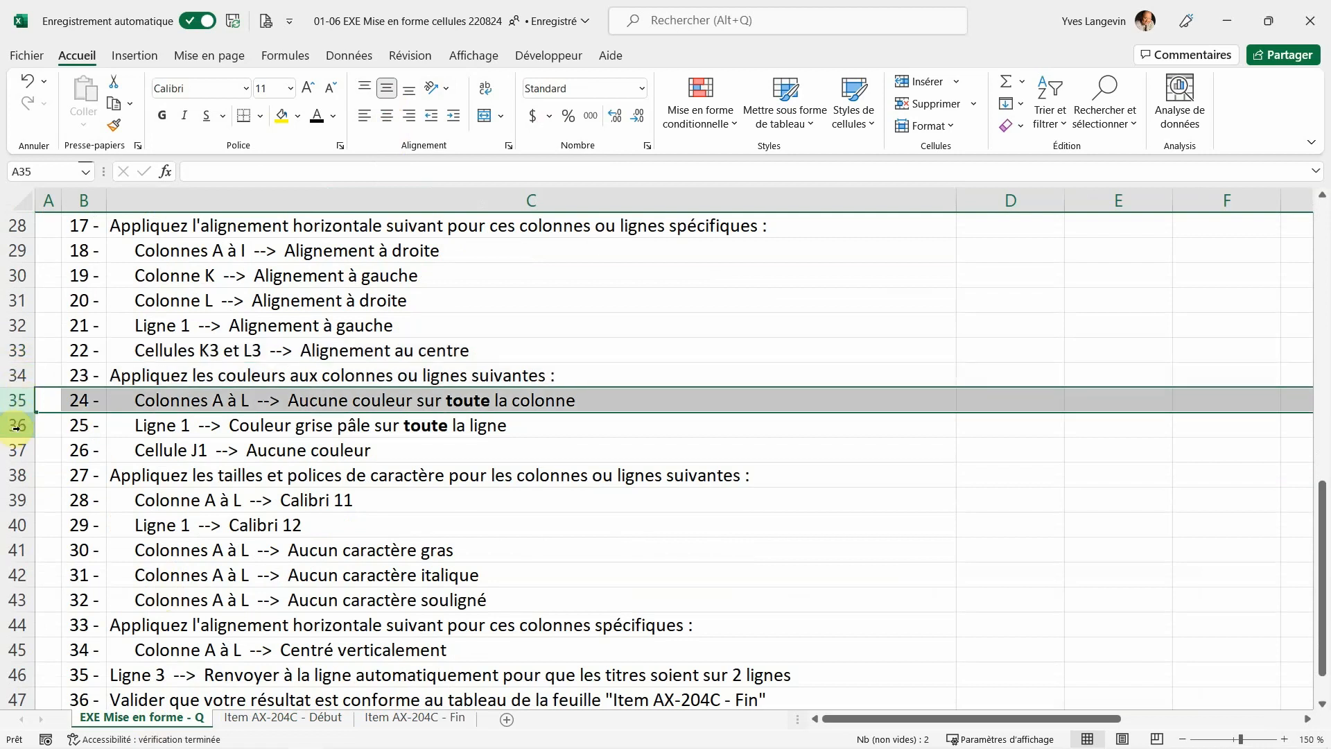
left_click(20, 428)
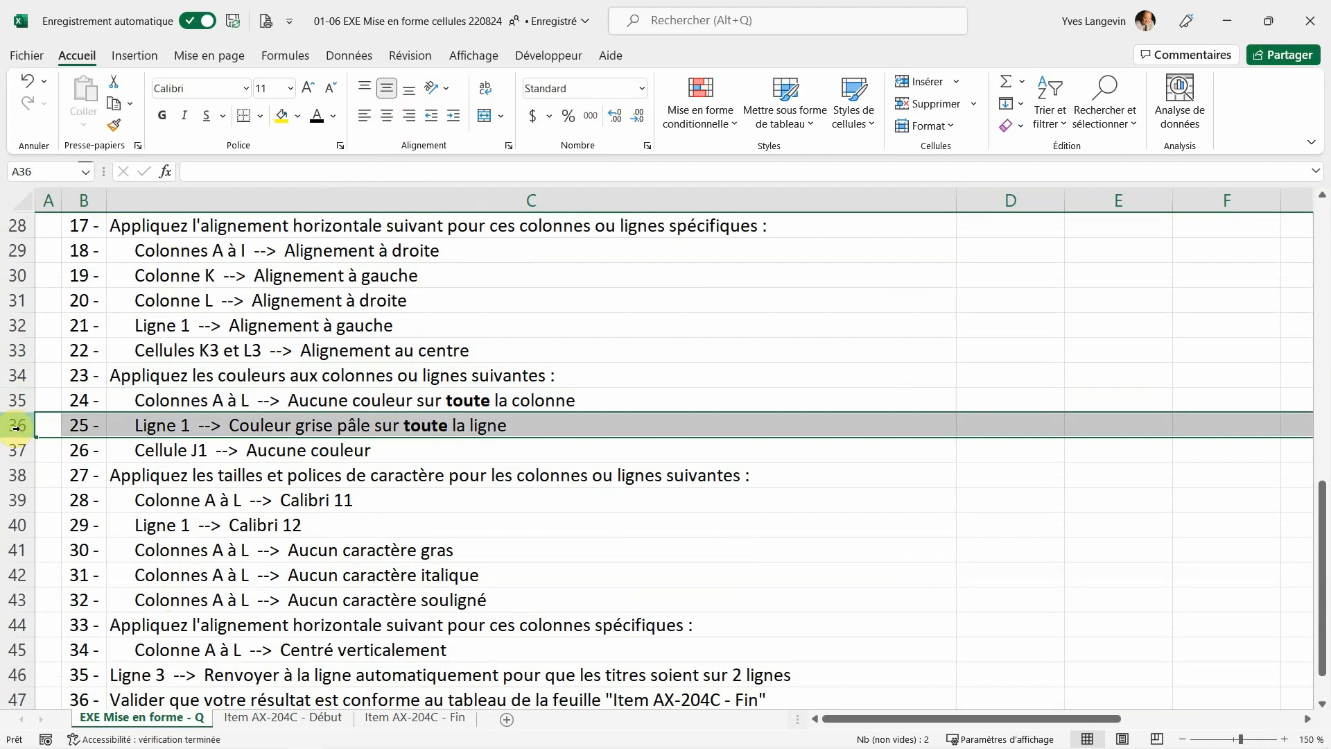
left_click(17, 450)
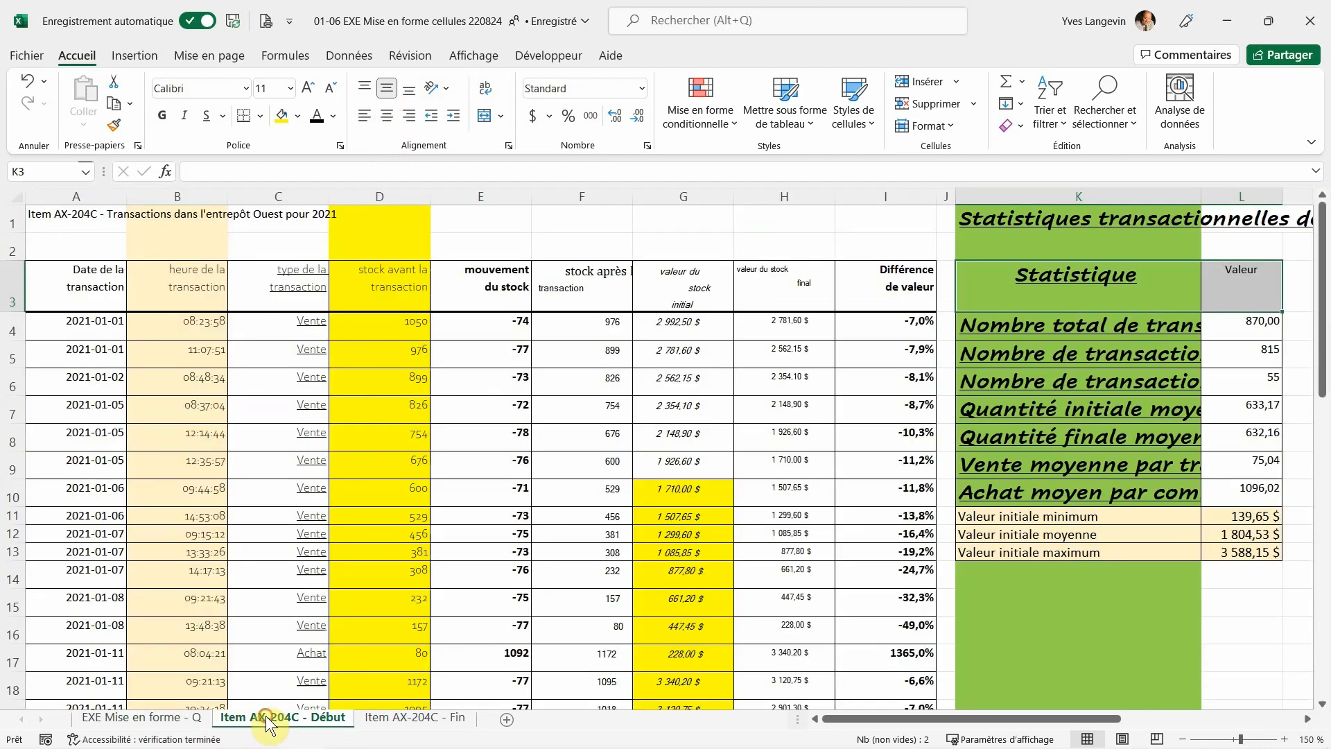
left_click(267, 719)
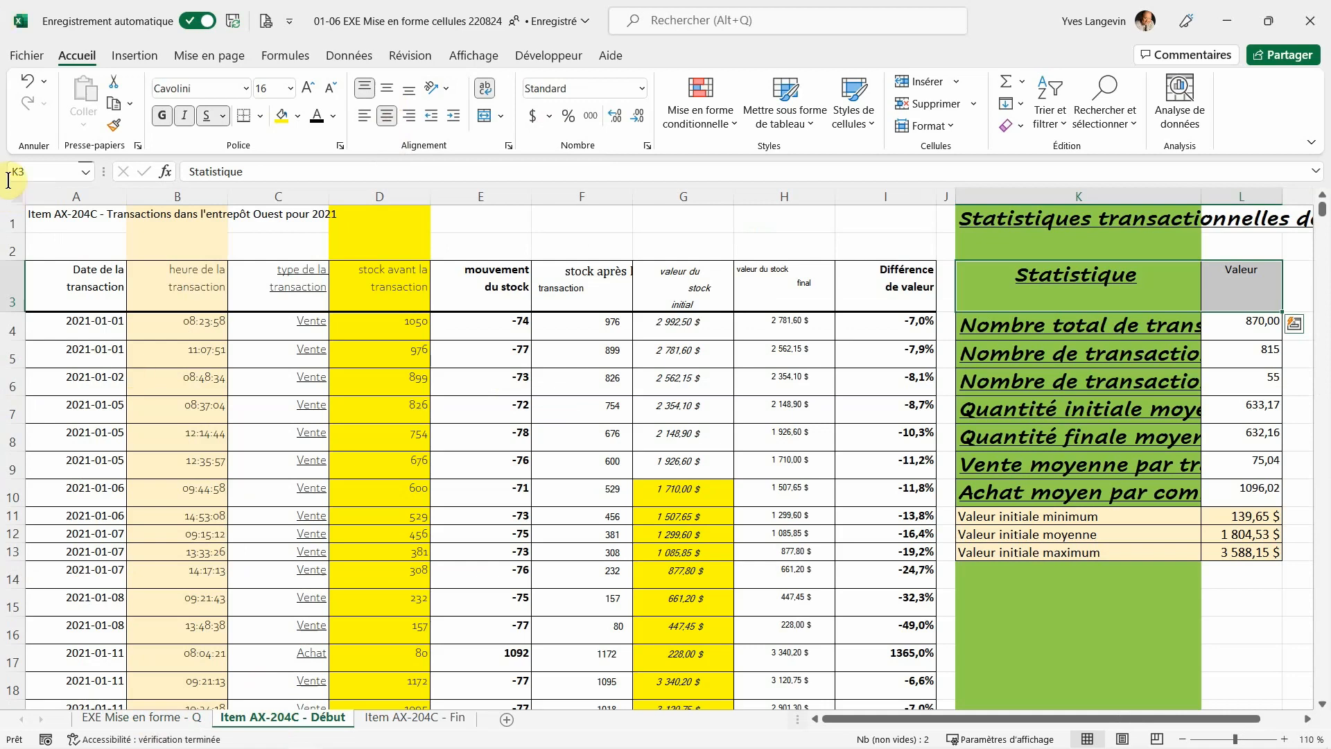
left_click_drag(54, 196, 1227, 244)
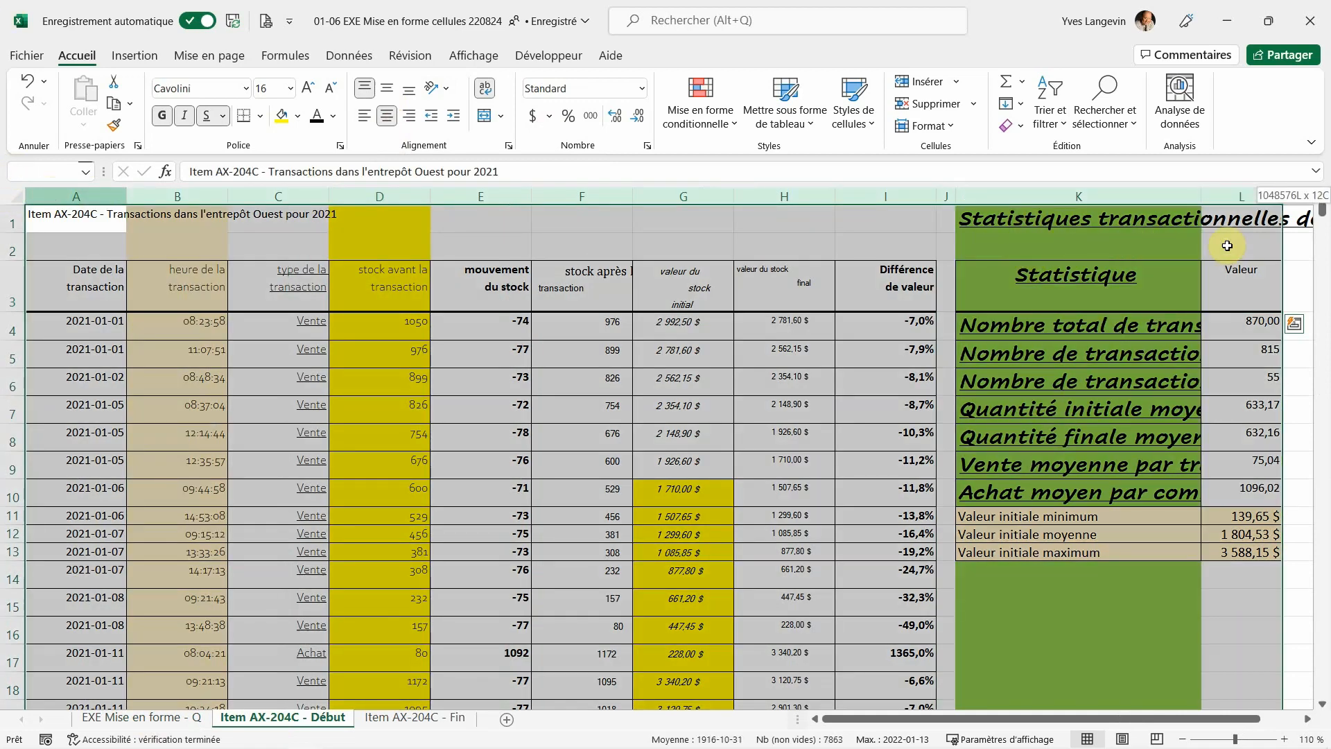
left_click(299, 124)
left_click(299, 300)
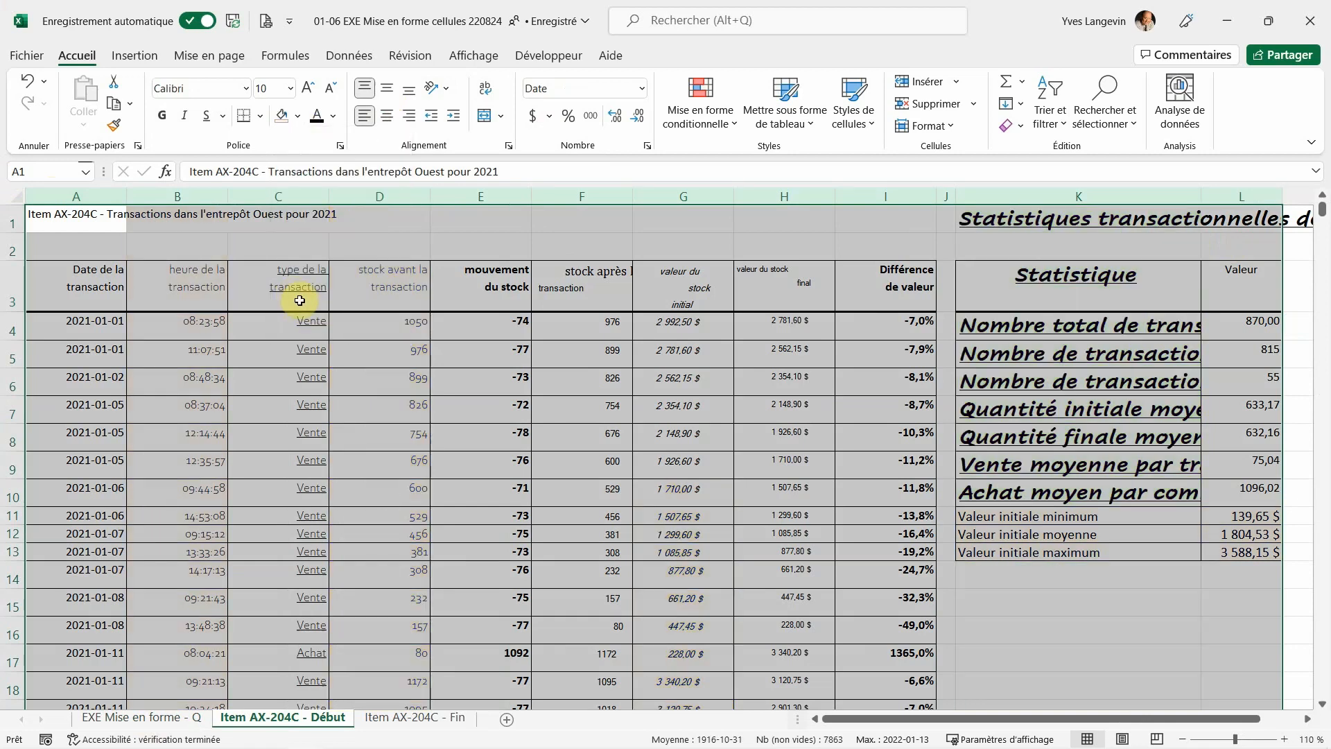
Following instructions 25 and 26, fill the whole of row 1 with light grey and remove the fill from cell J1.
left_click(8, 224)
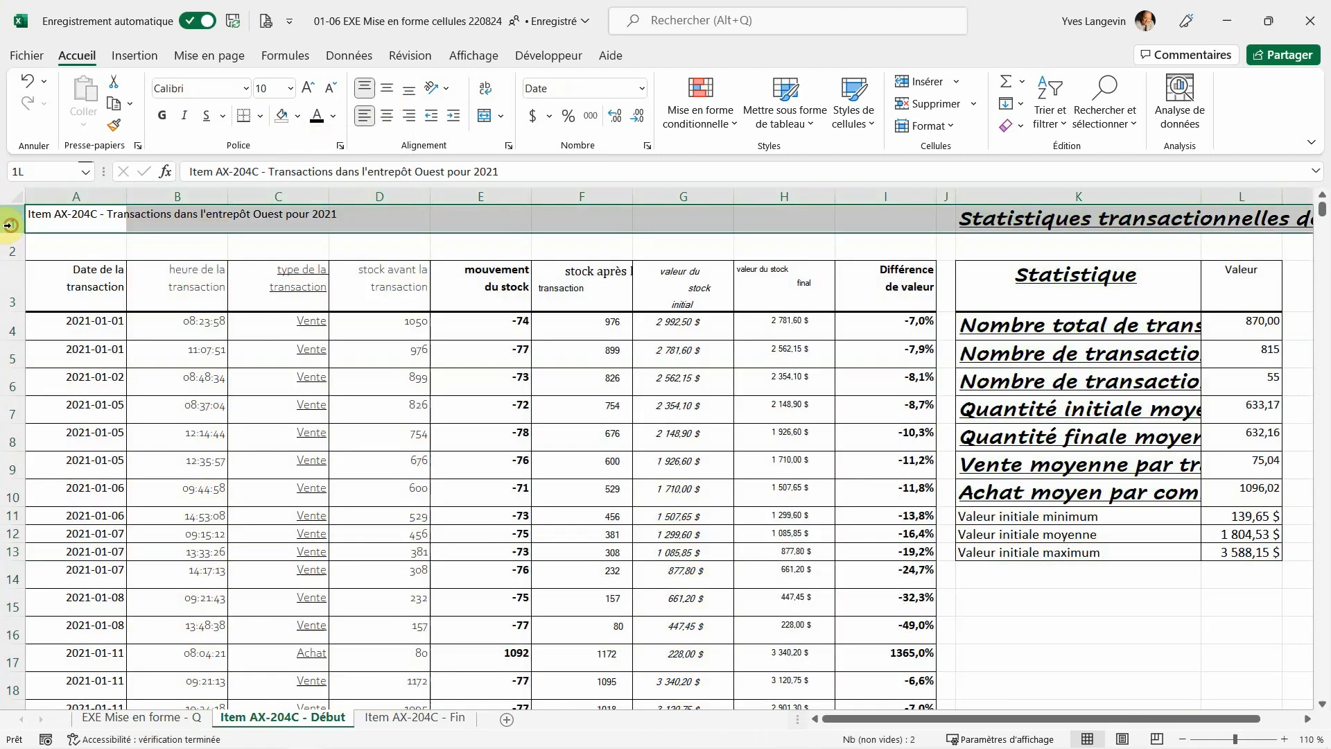
left_click(297, 116)
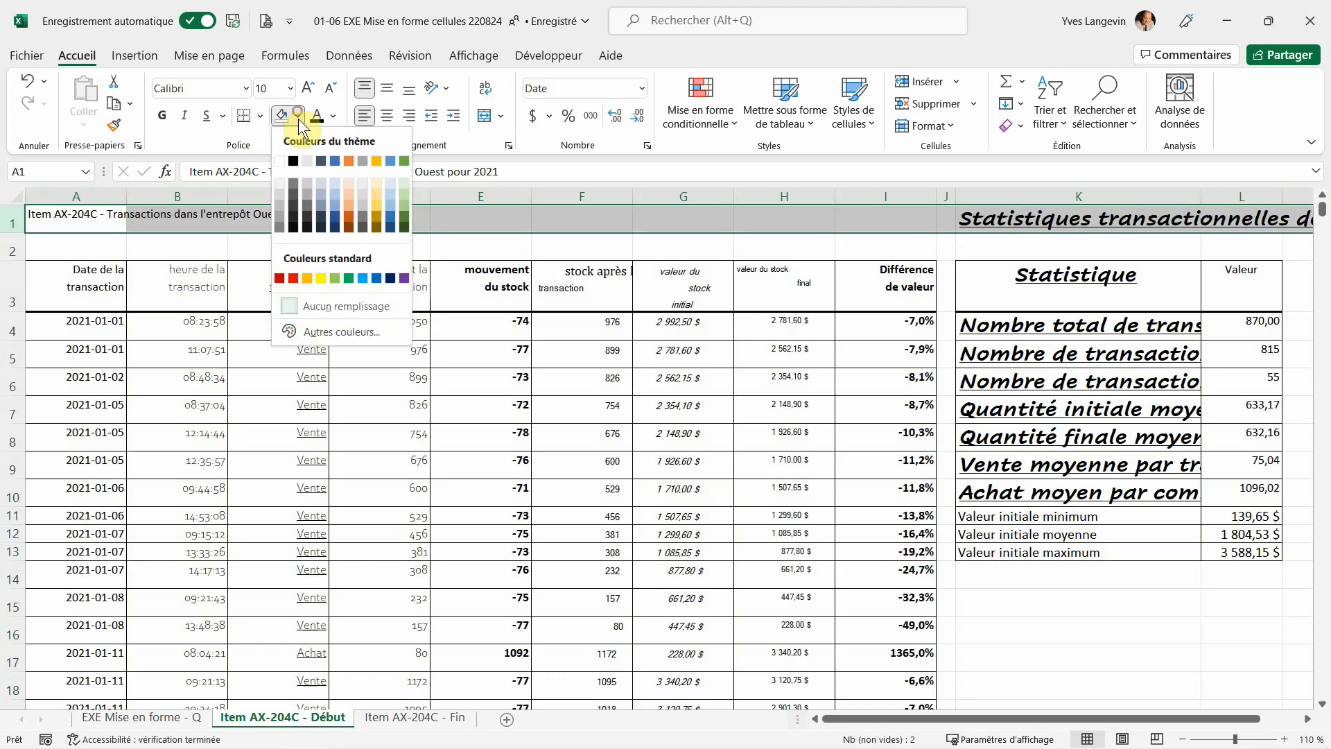
left_click(278, 193)
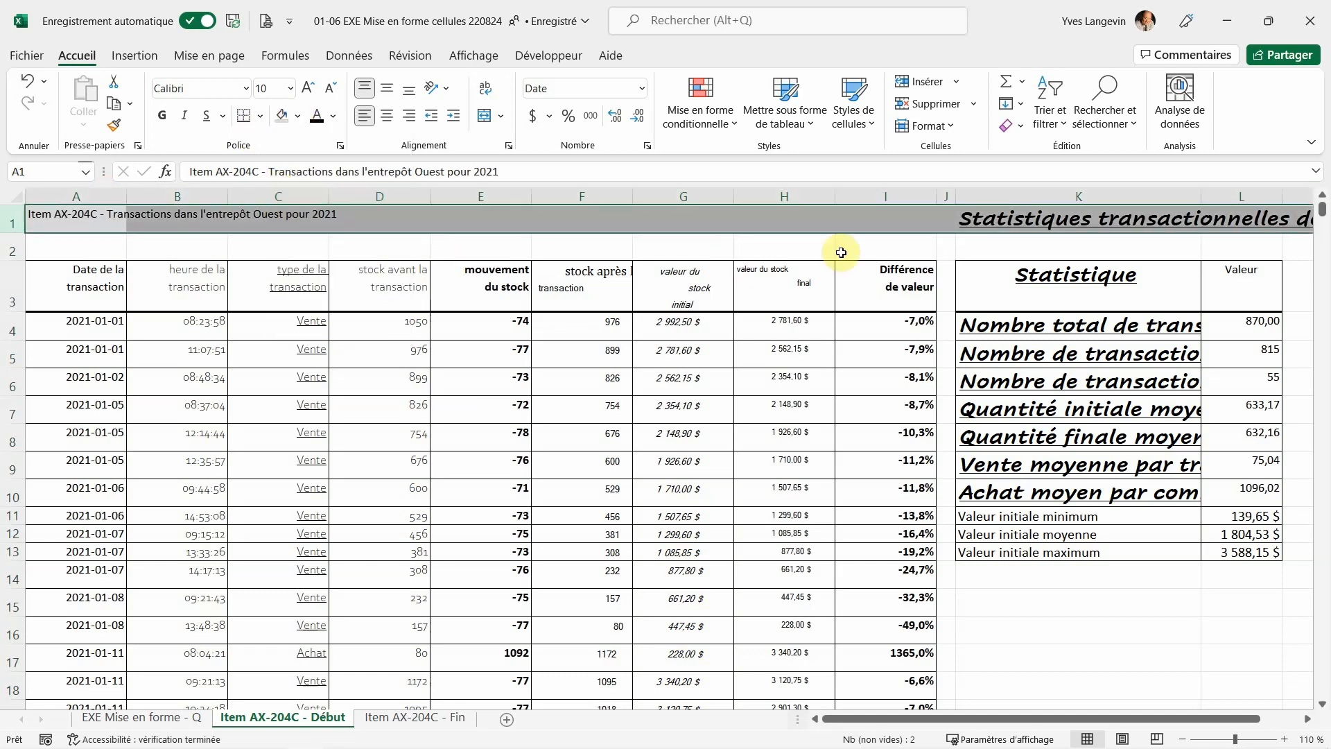
left_click(944, 221)
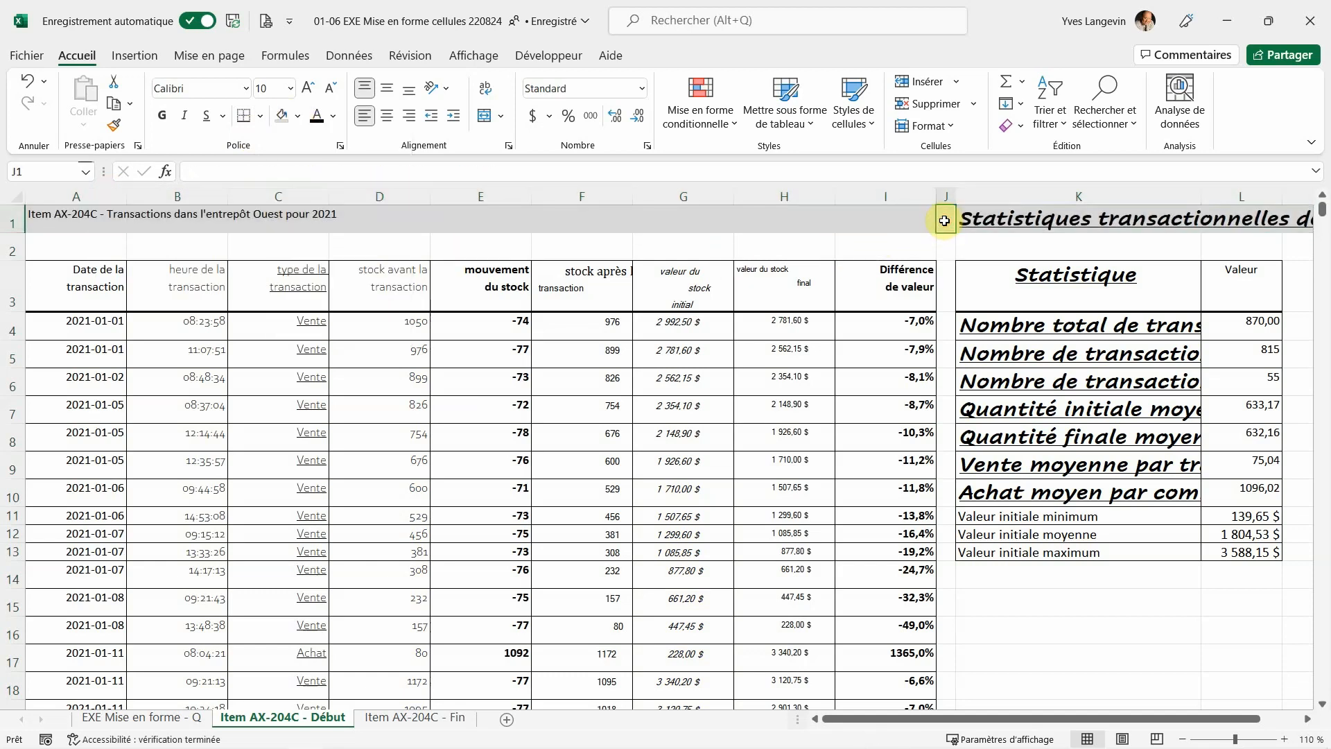
left_click(296, 115)
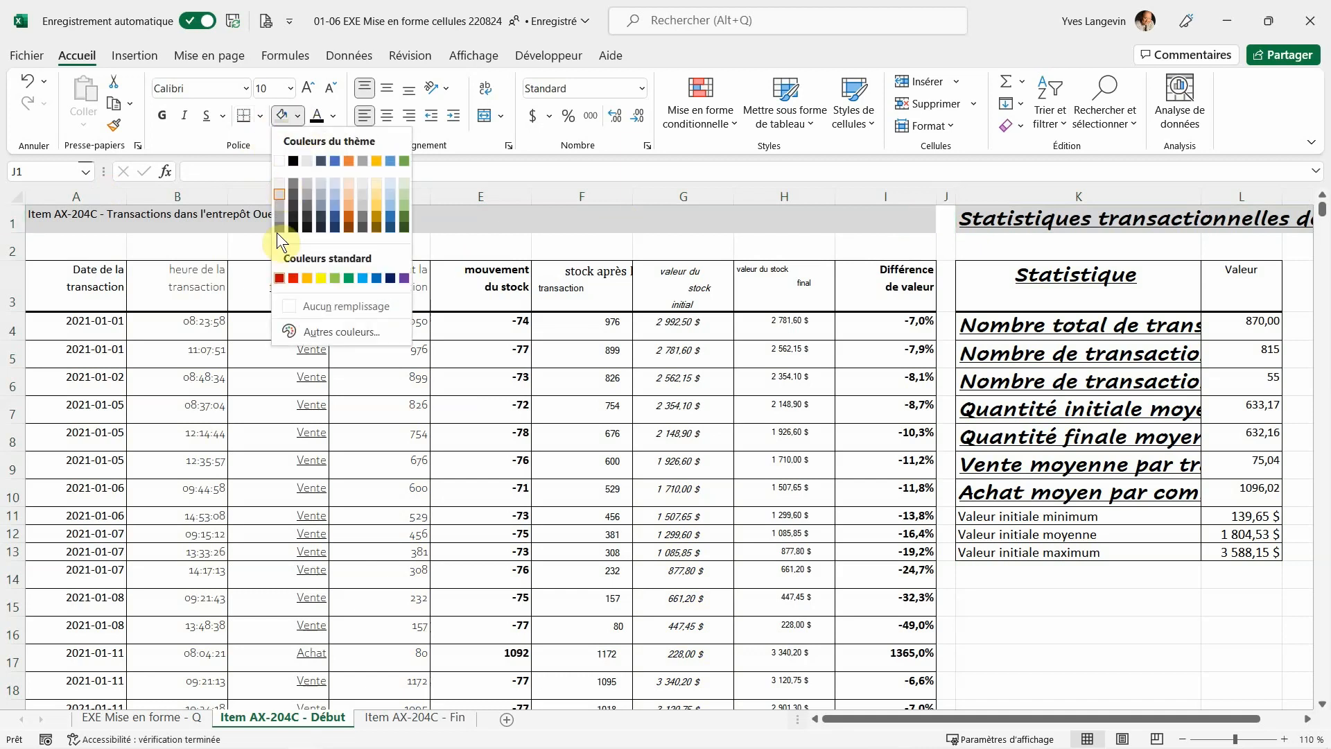
left_click(297, 299)
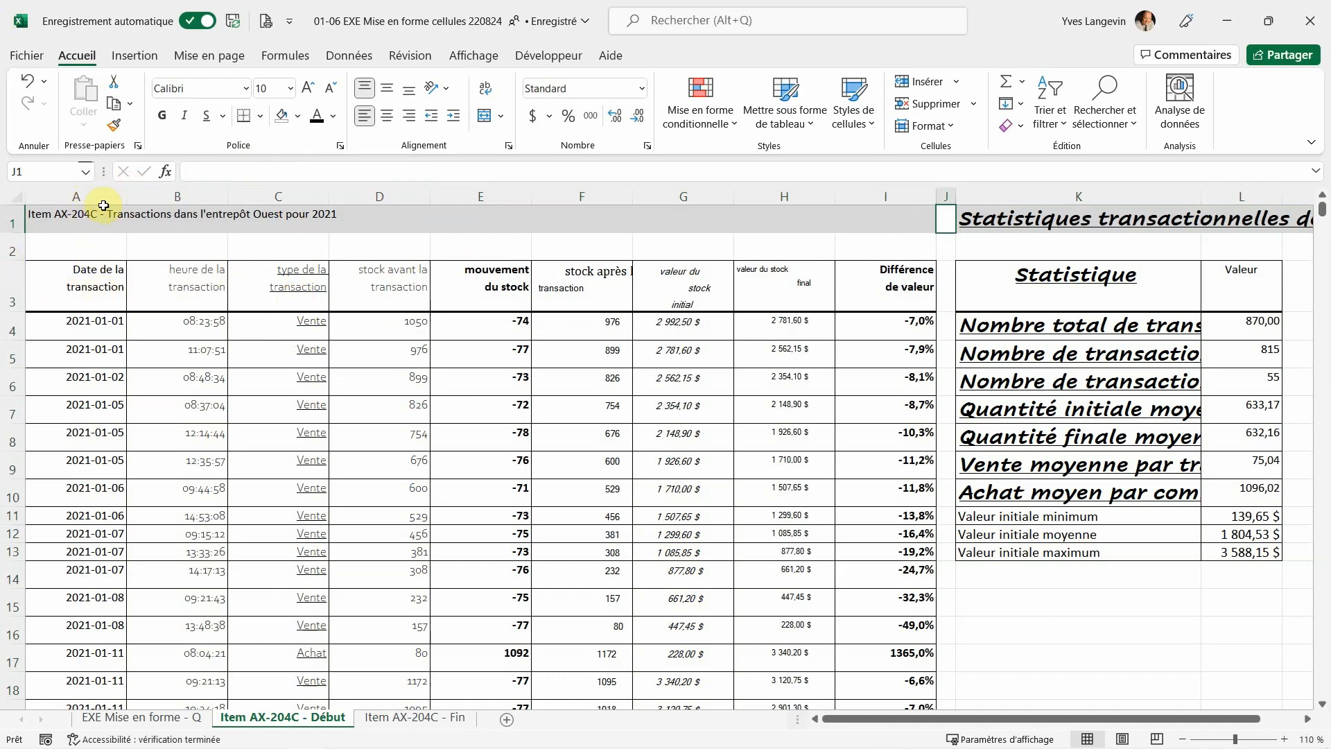
left_click_drag(107, 198, 853, 139)
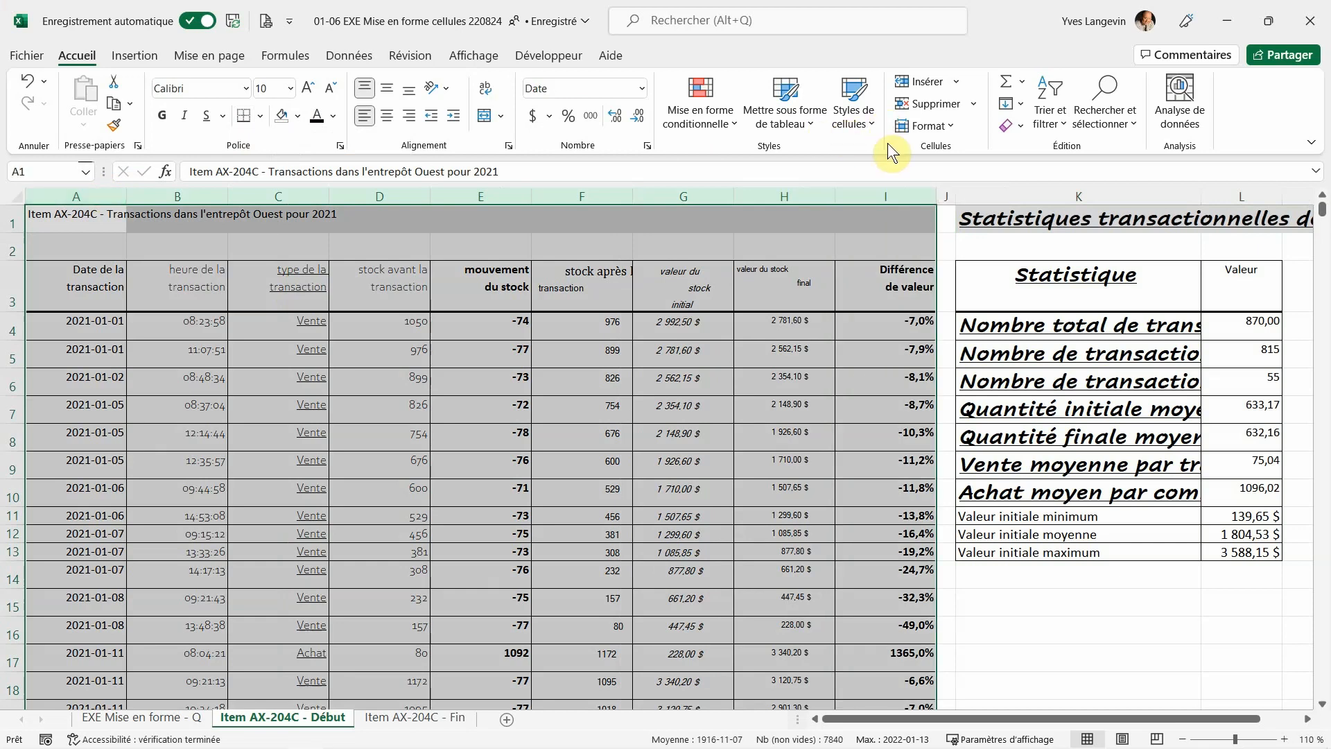
left_click_drag(1034, 199, 1218, 185)
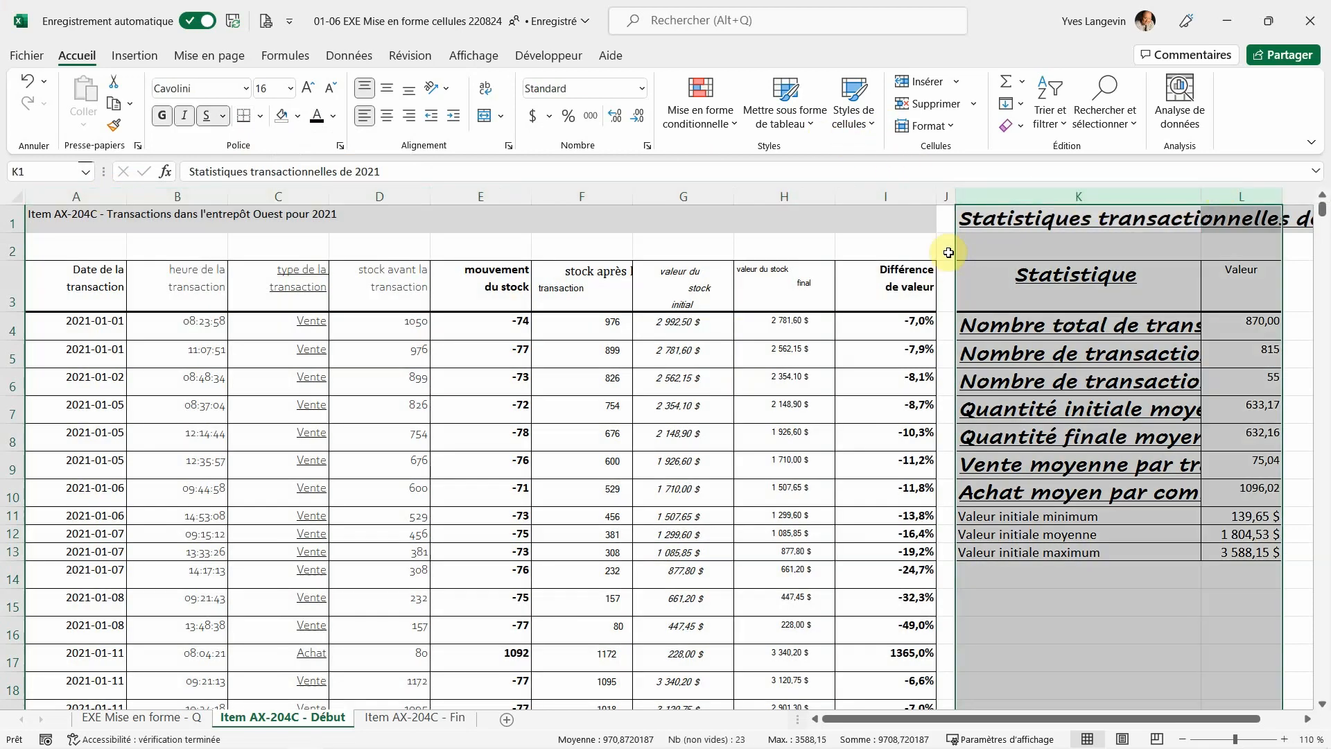
left_click(947, 224)
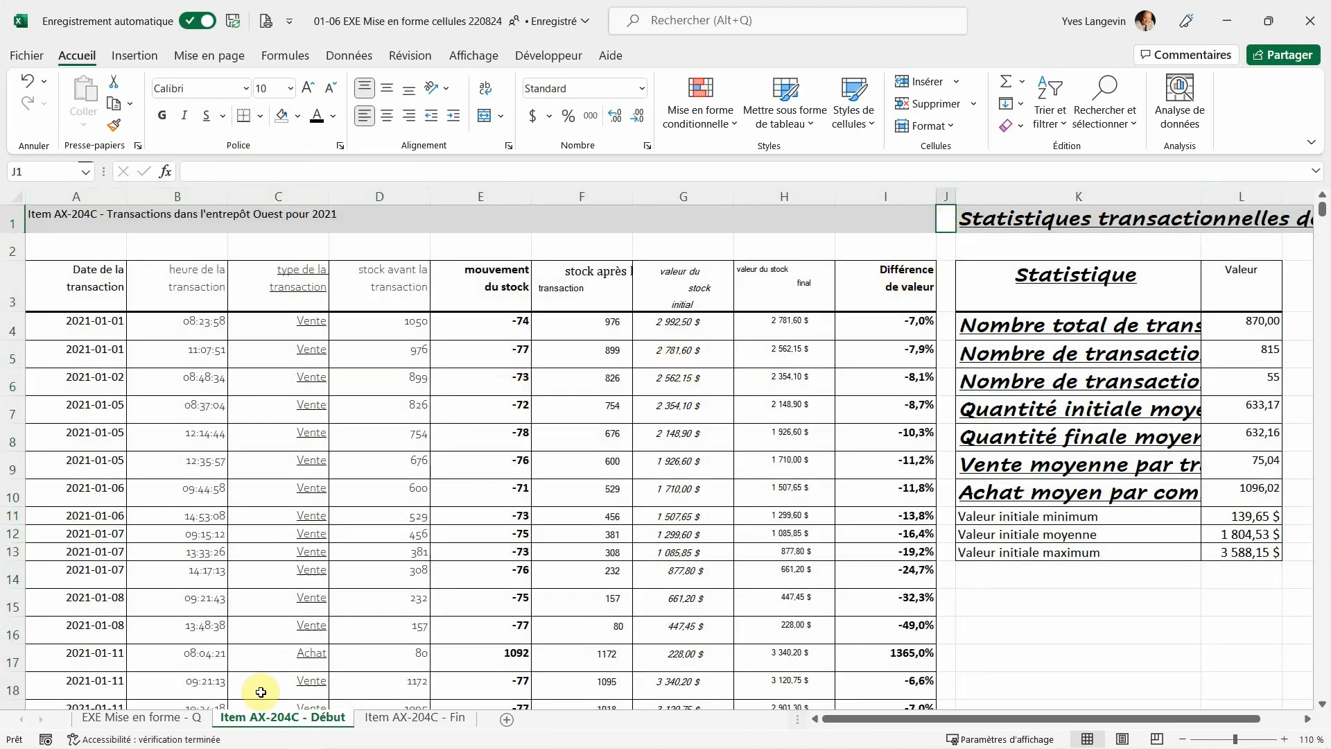
Read instructions 28 to 32 and examine the bold, underlined and italic formatting of columns E, C and G and cell K3 on "Item AX-204C - Début".
left_click(189, 719)
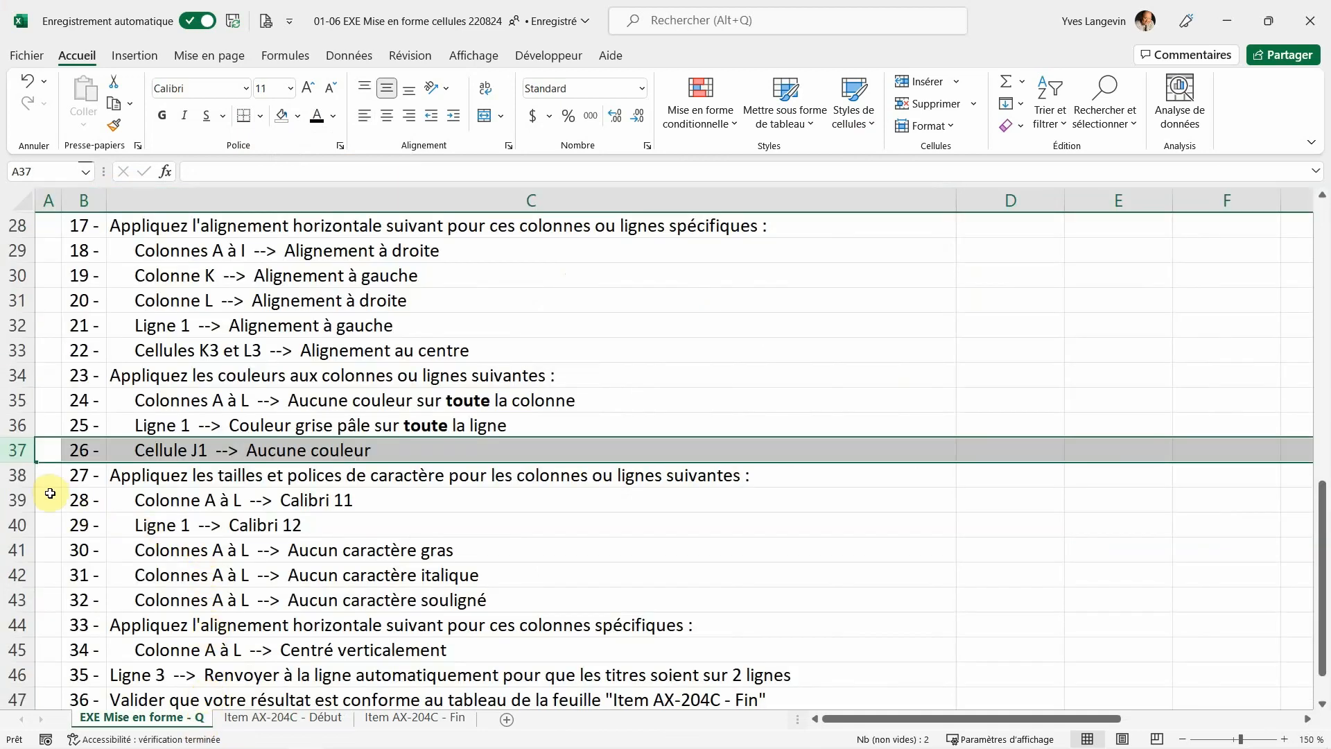
left_click(19, 495)
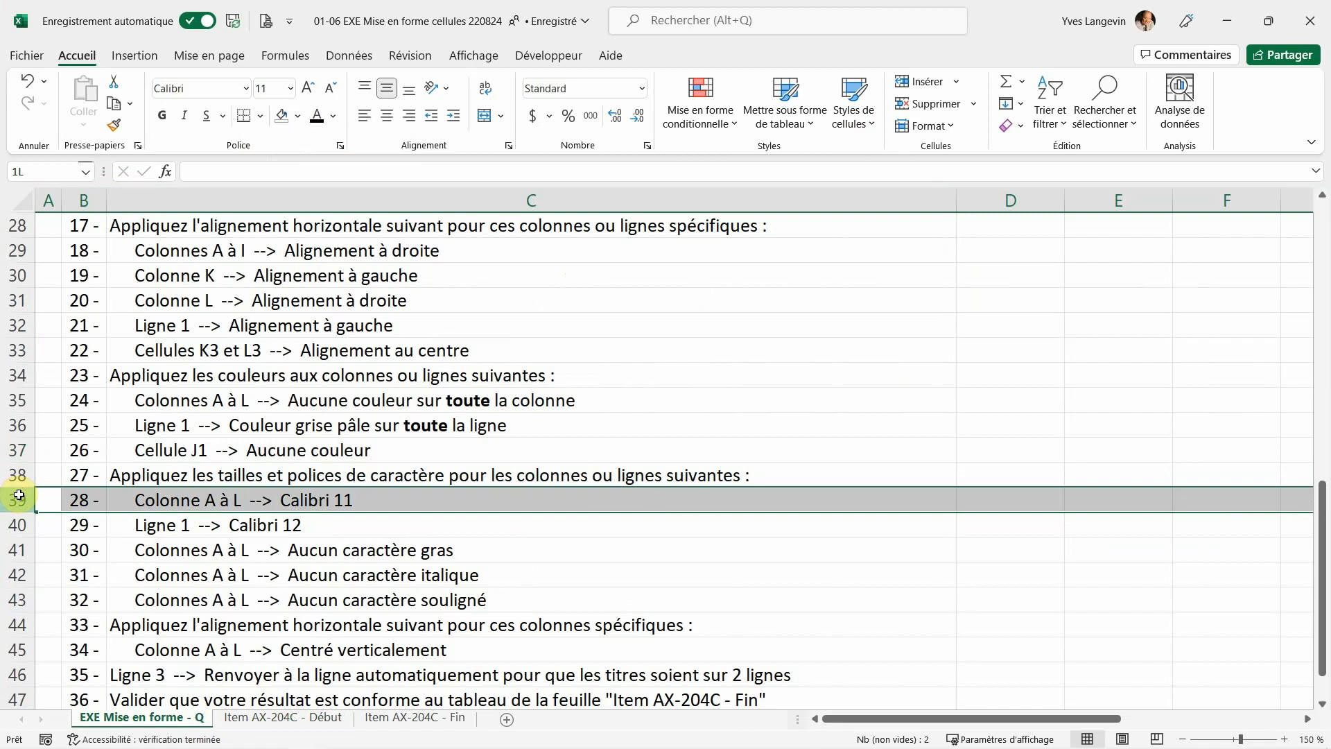
left_click_drag(18, 495, 21, 512)
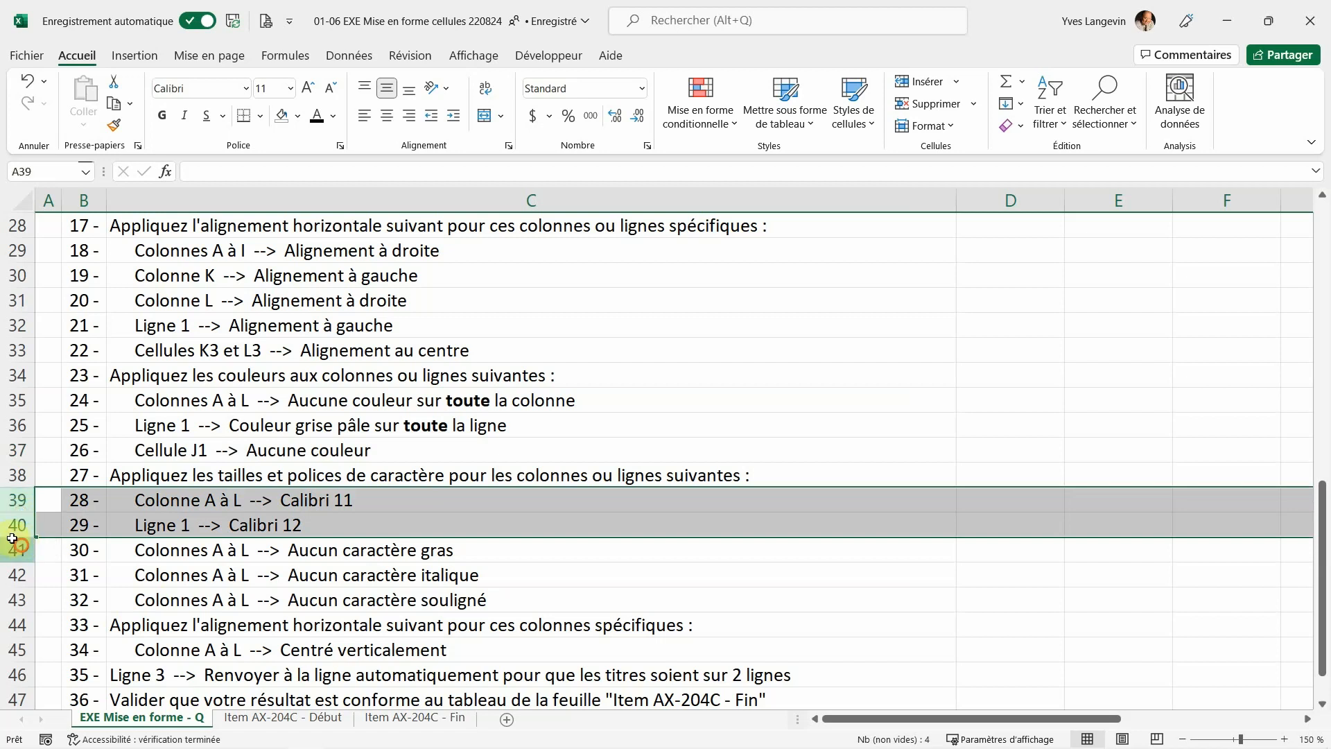
left_click_drag(18, 549, 54, 594)
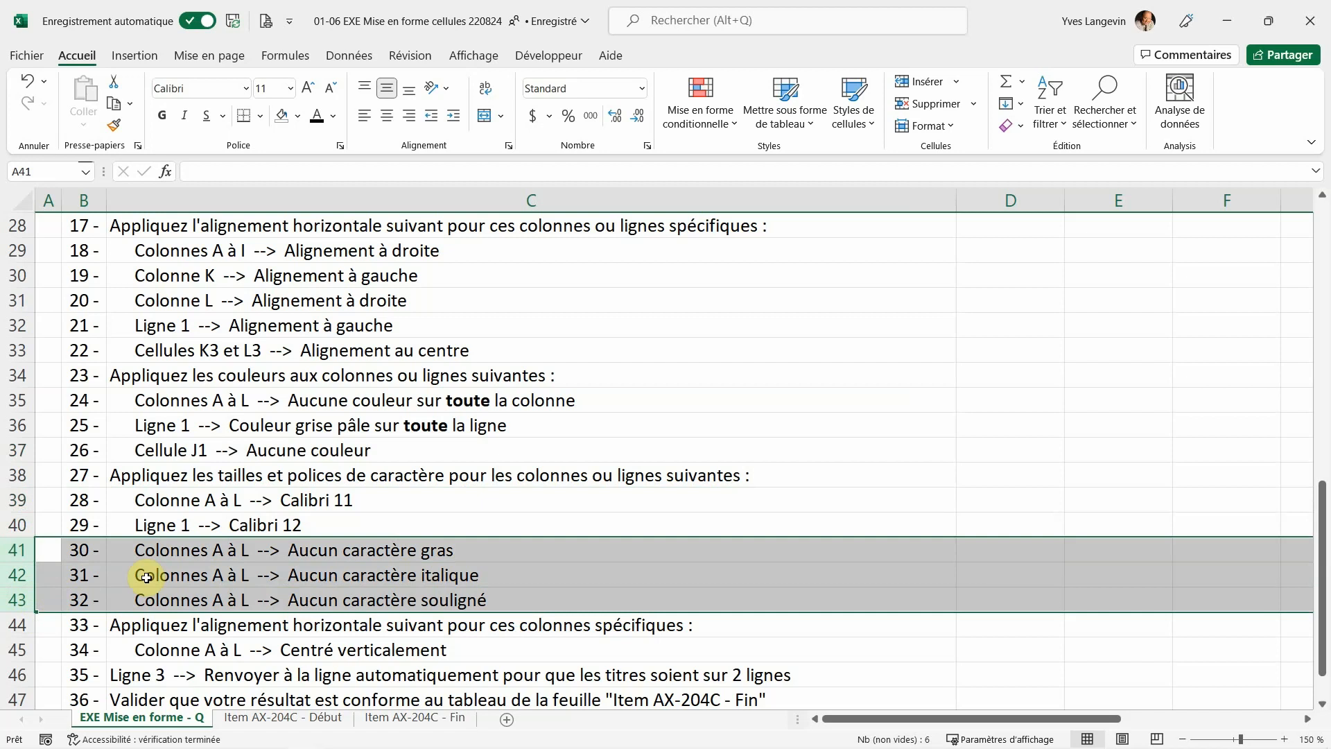
left_click(336, 719)
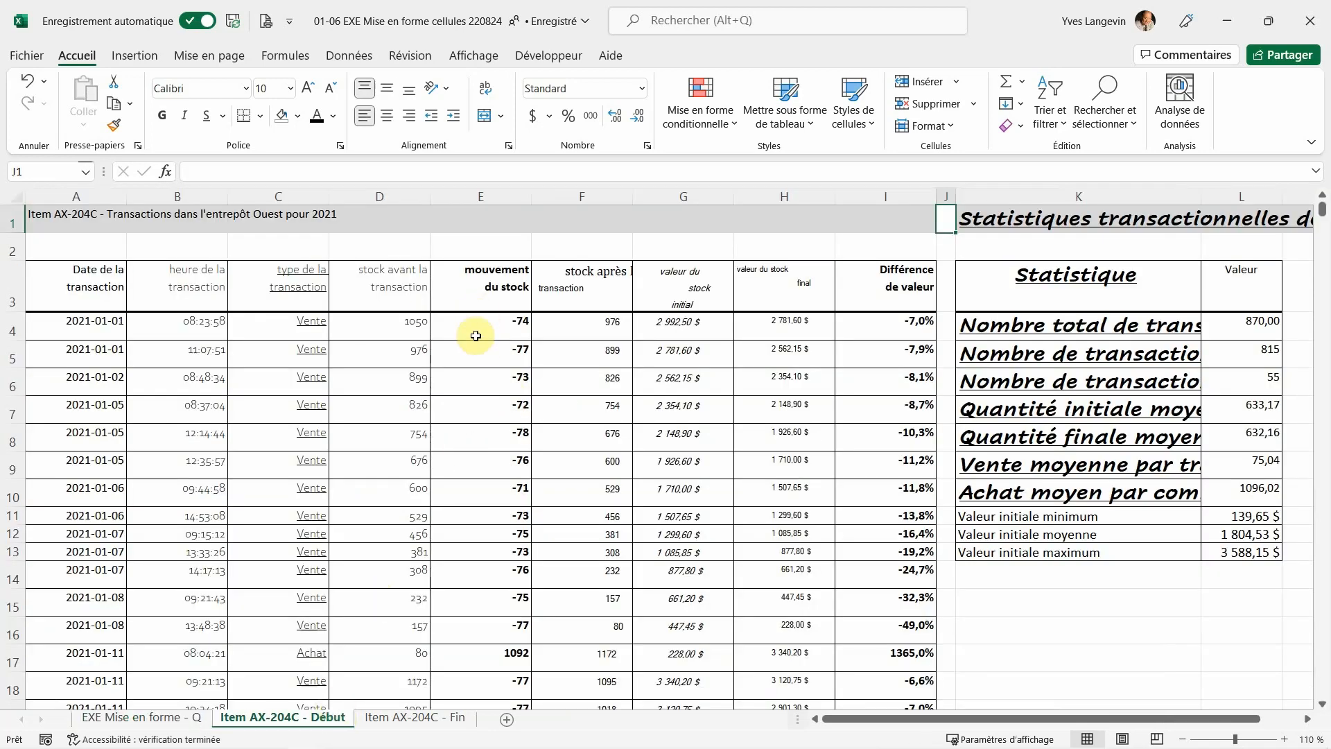
left_click(497, 196)
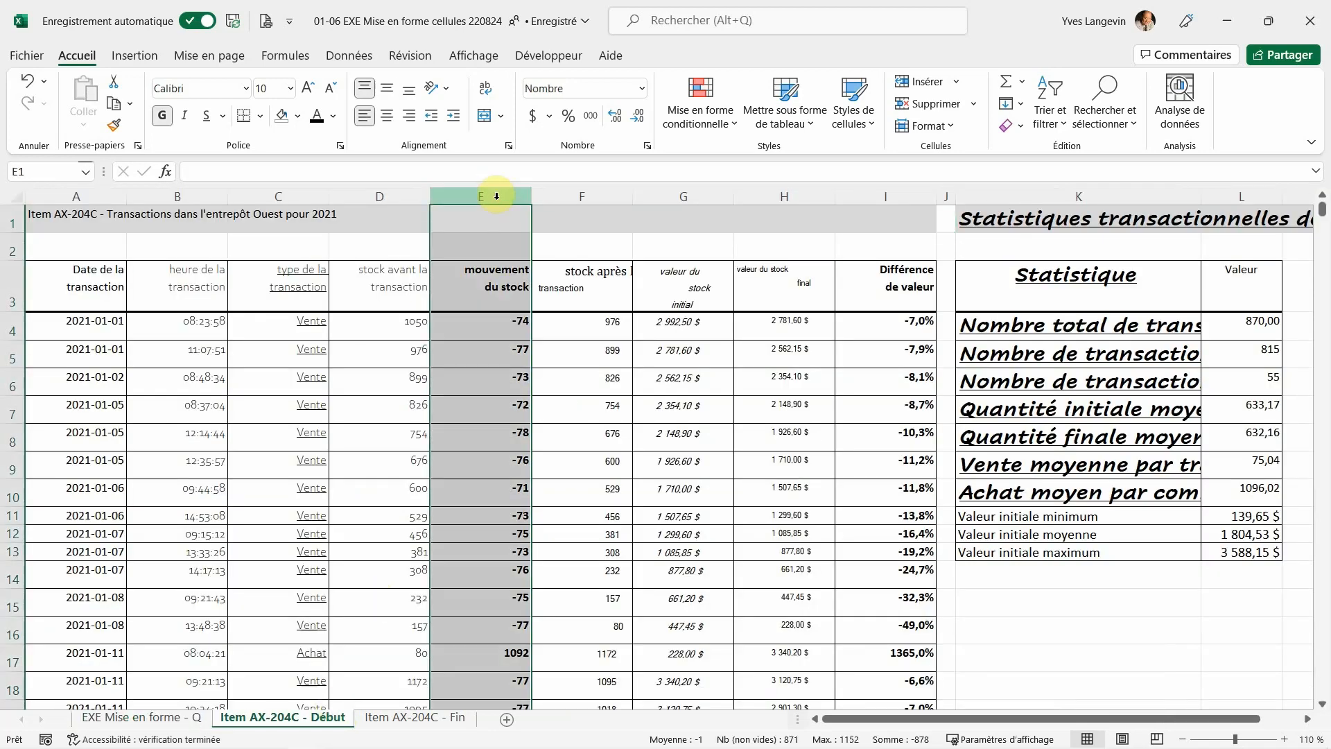
left_click(287, 199)
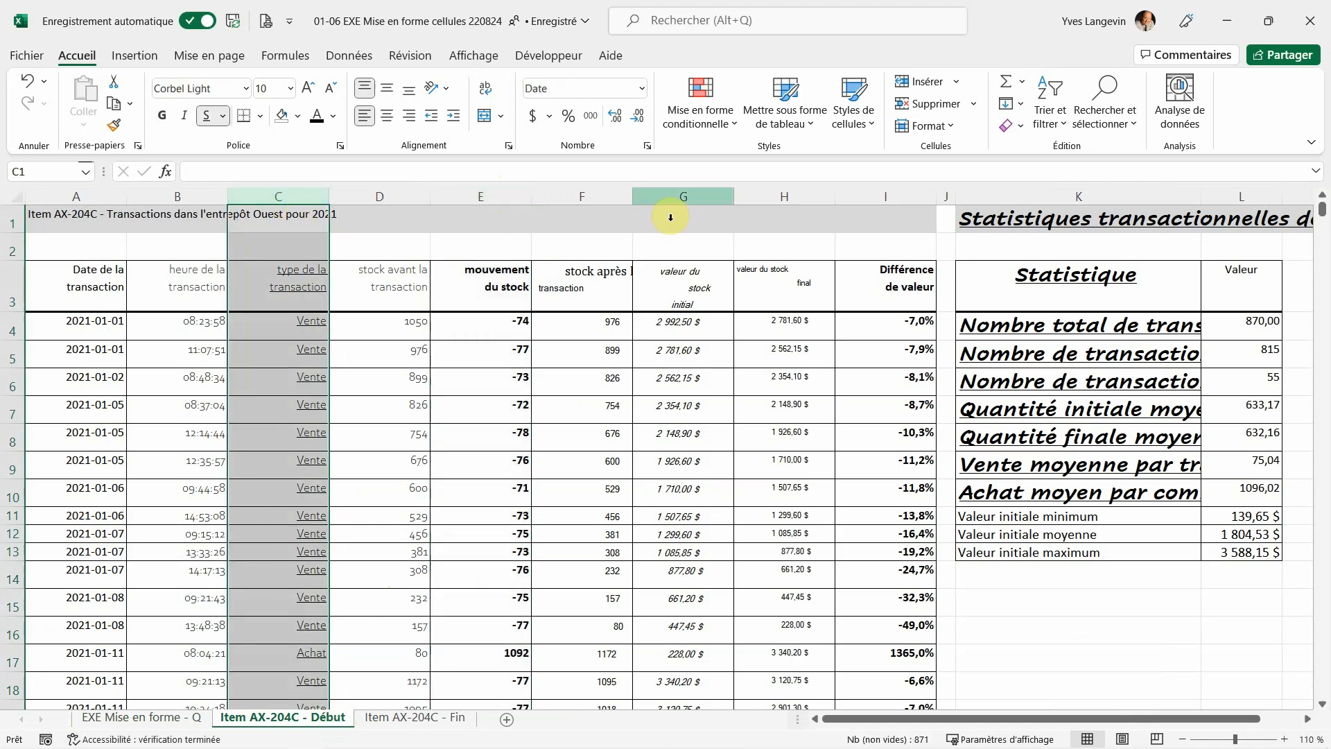
left_click(679, 196)
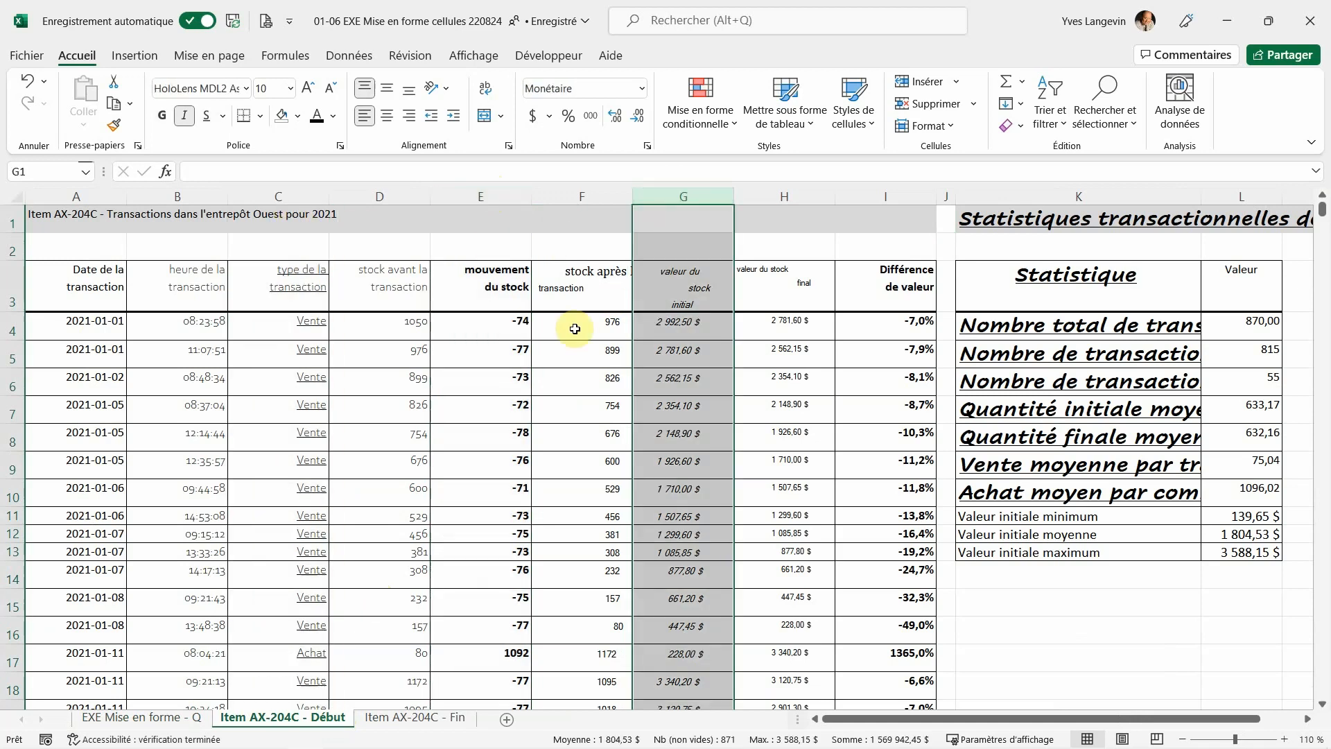
left_click(994, 291)
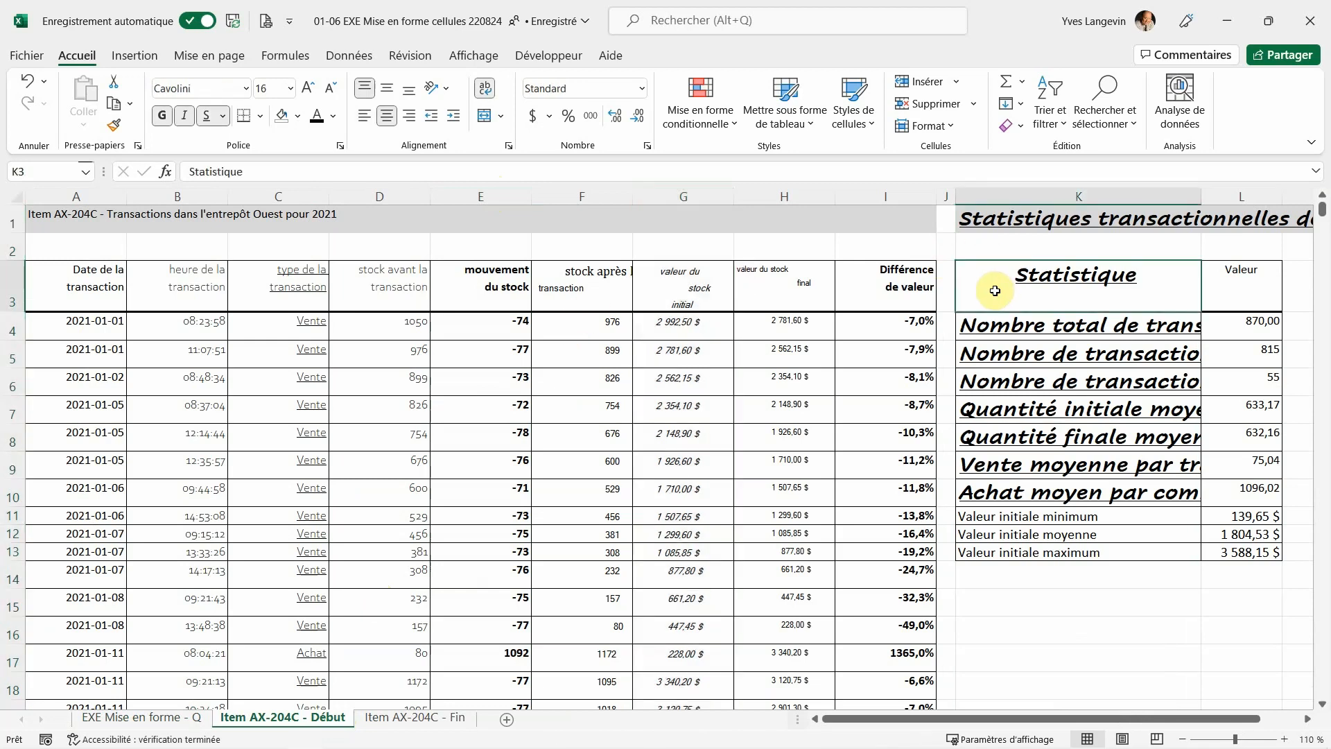
Following instruction 28, set the font of columns A to L on "Item AX-204C - Début" to Calibri, size 11.
left_click(75, 194)
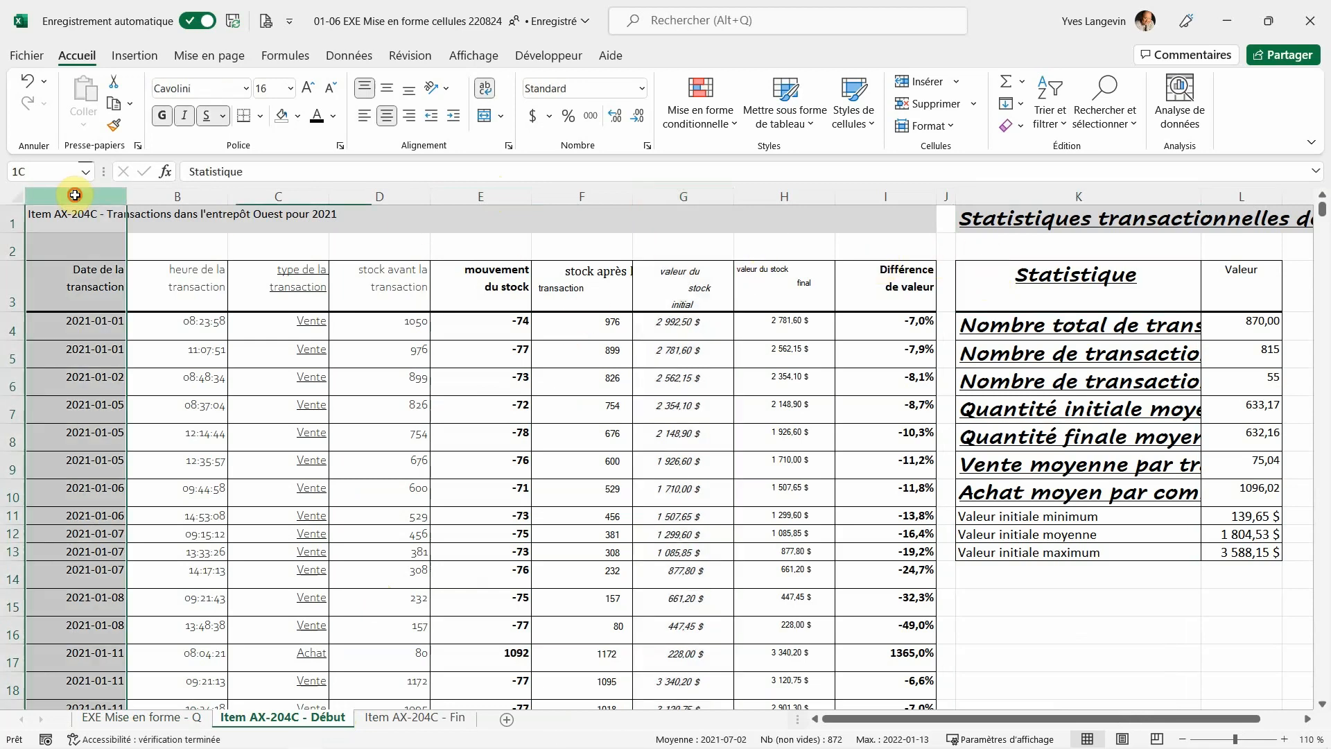
left_click_drag(75, 195, 1241, 197)
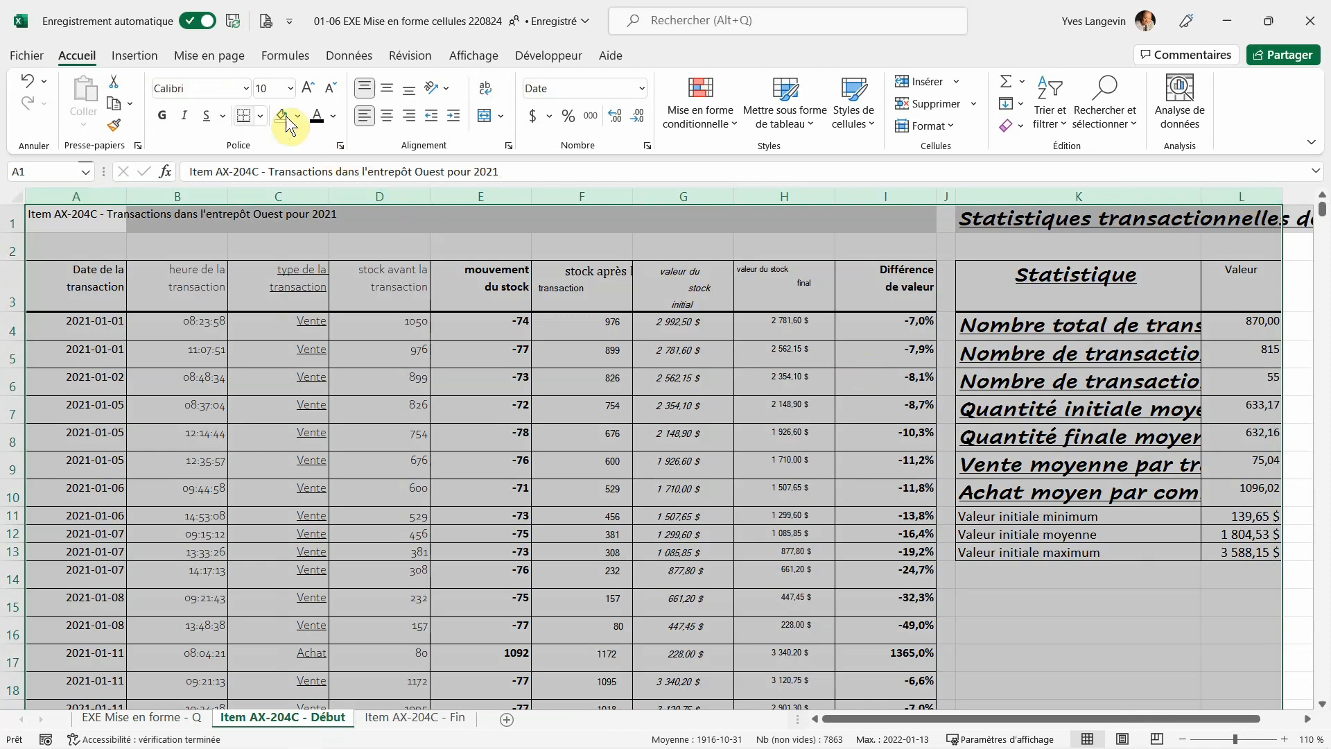
left_click(246, 97)
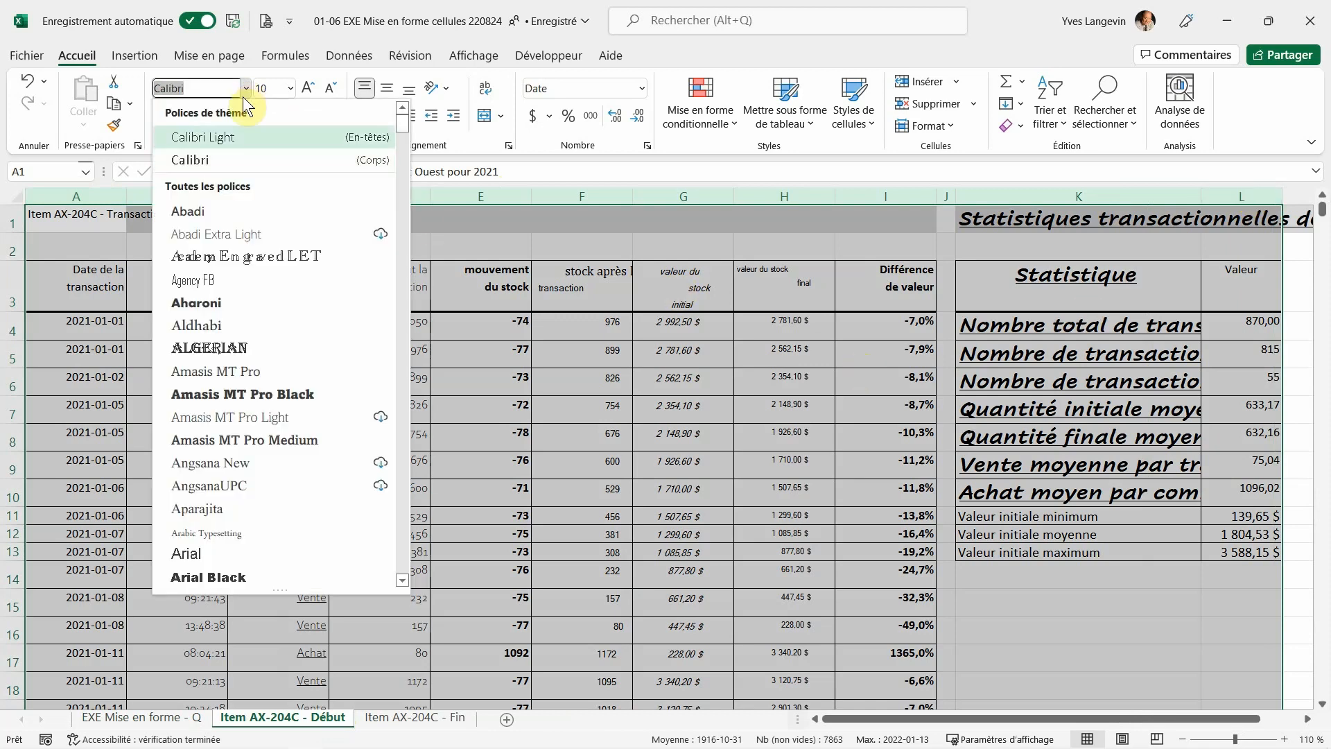
left_click(250, 158)
left_click(294, 93)
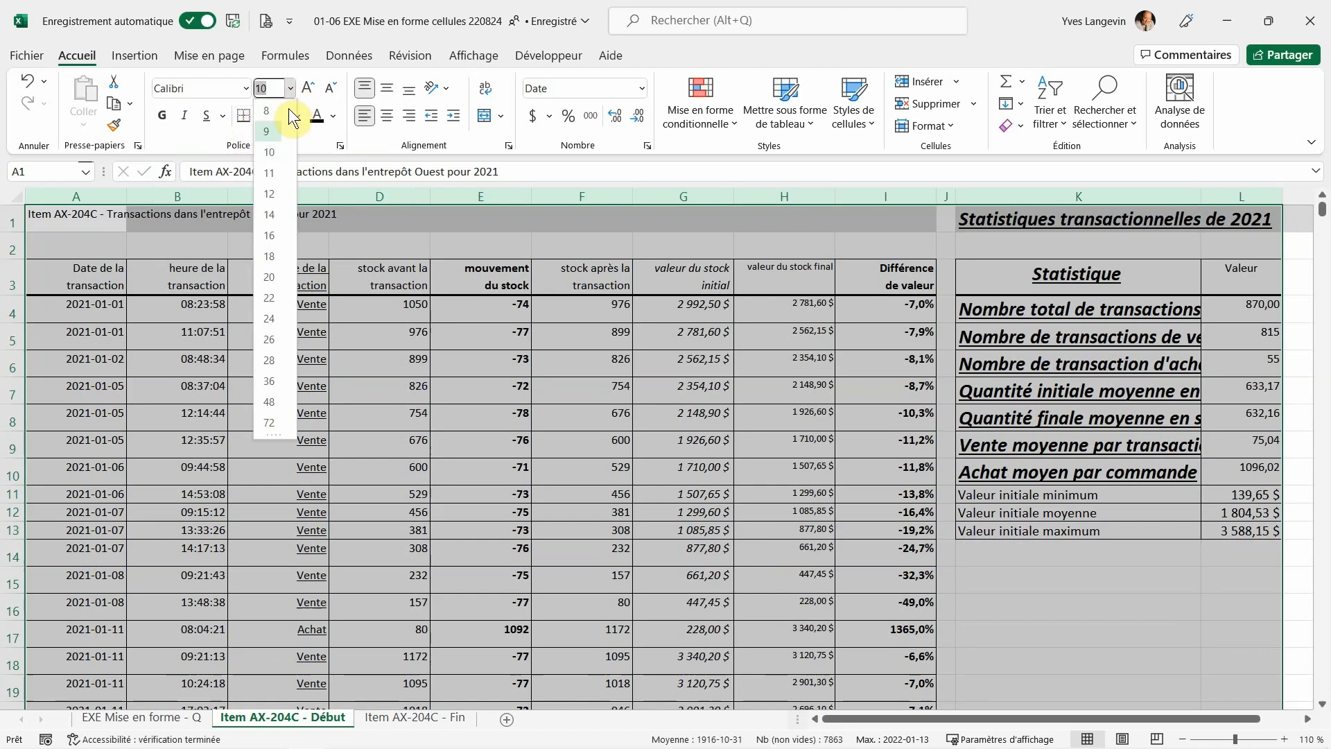
left_click(272, 169)
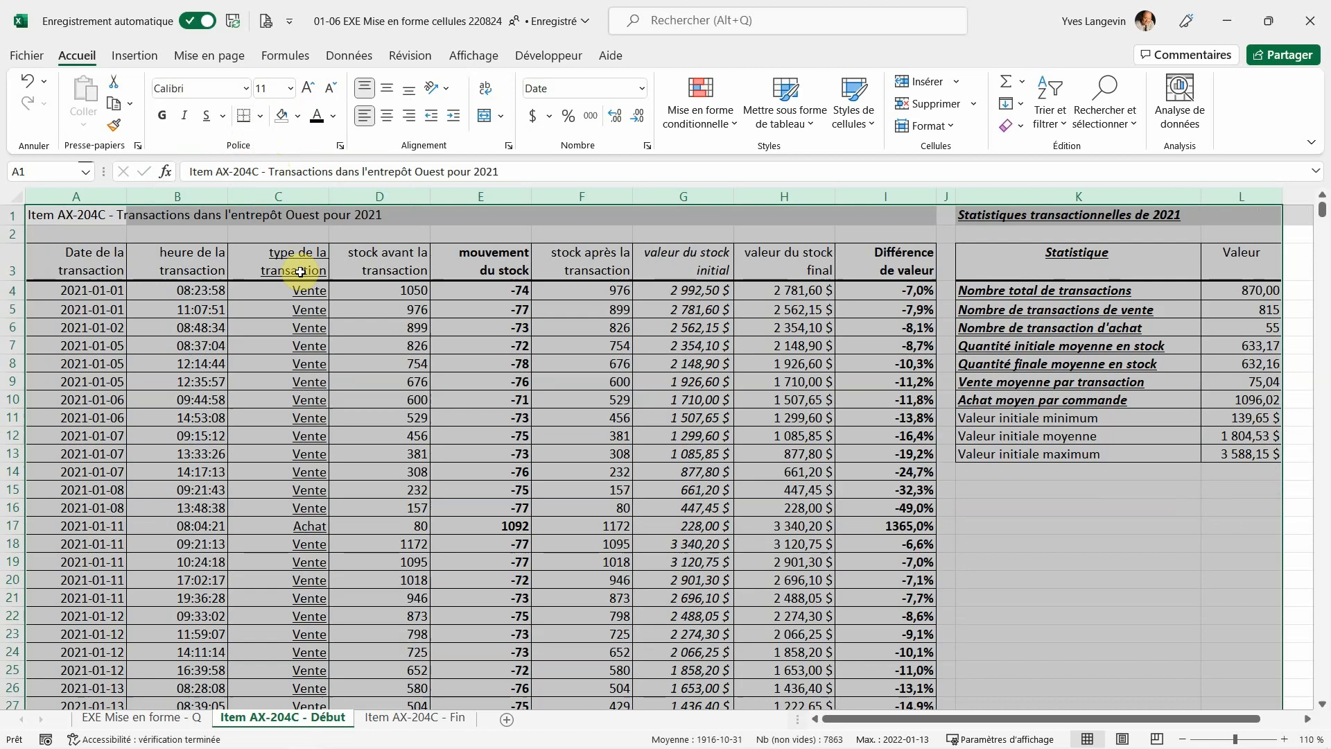
Following instructions 30 to 32, remove all bold, italic and underline formatting from columns A to L.
left_click(164, 116)
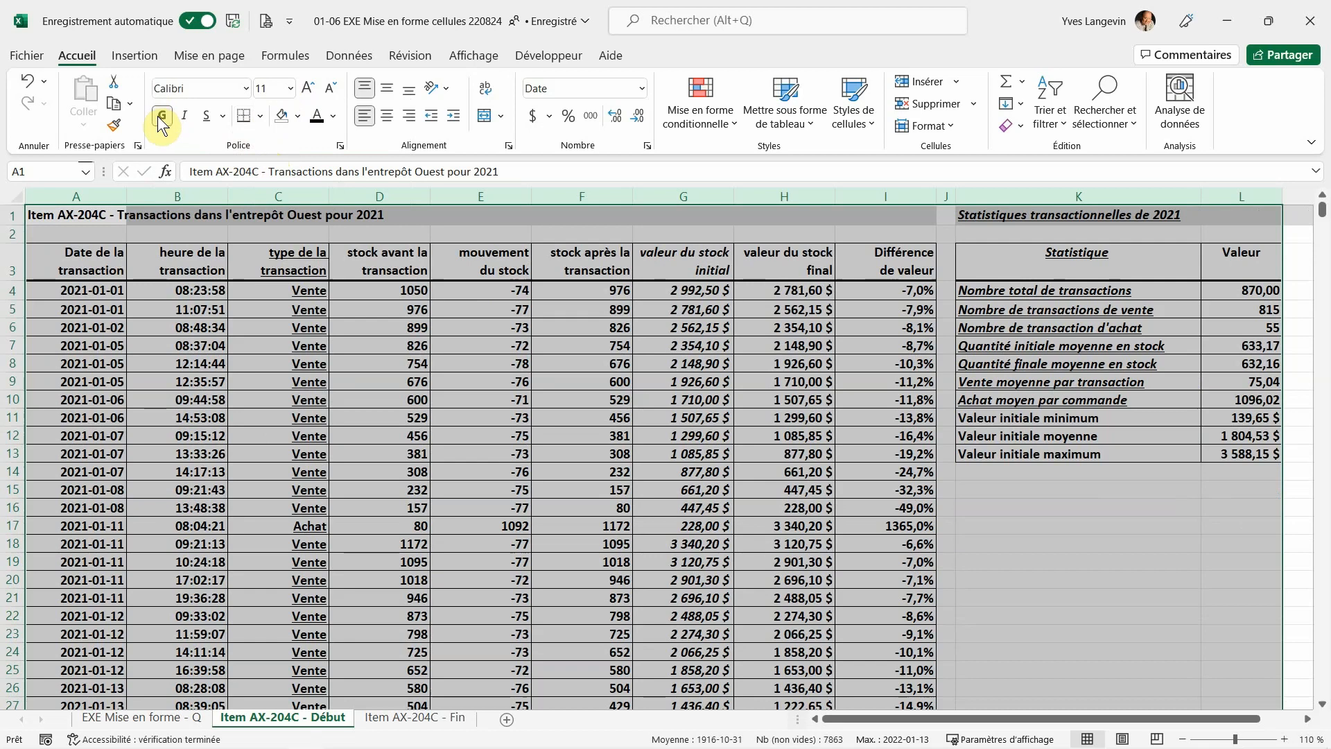
left_click(157, 115)
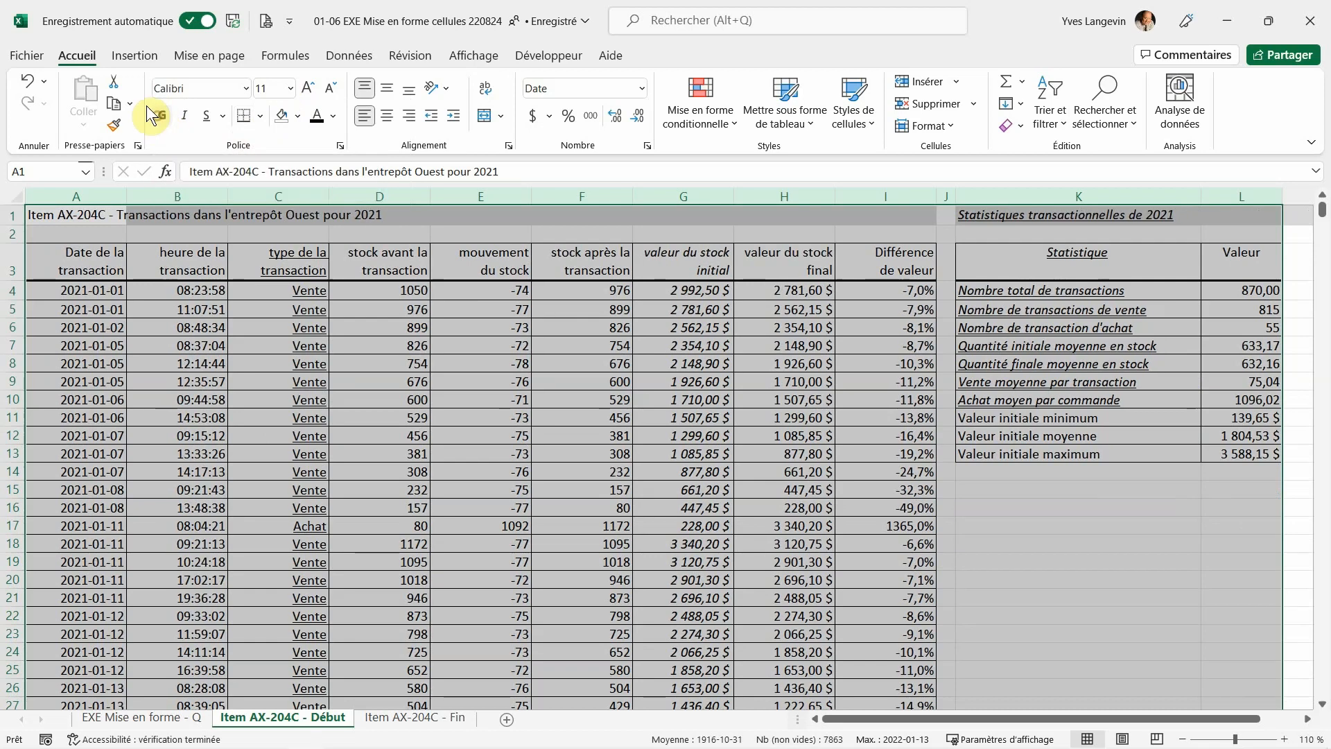
left_click(181, 118)
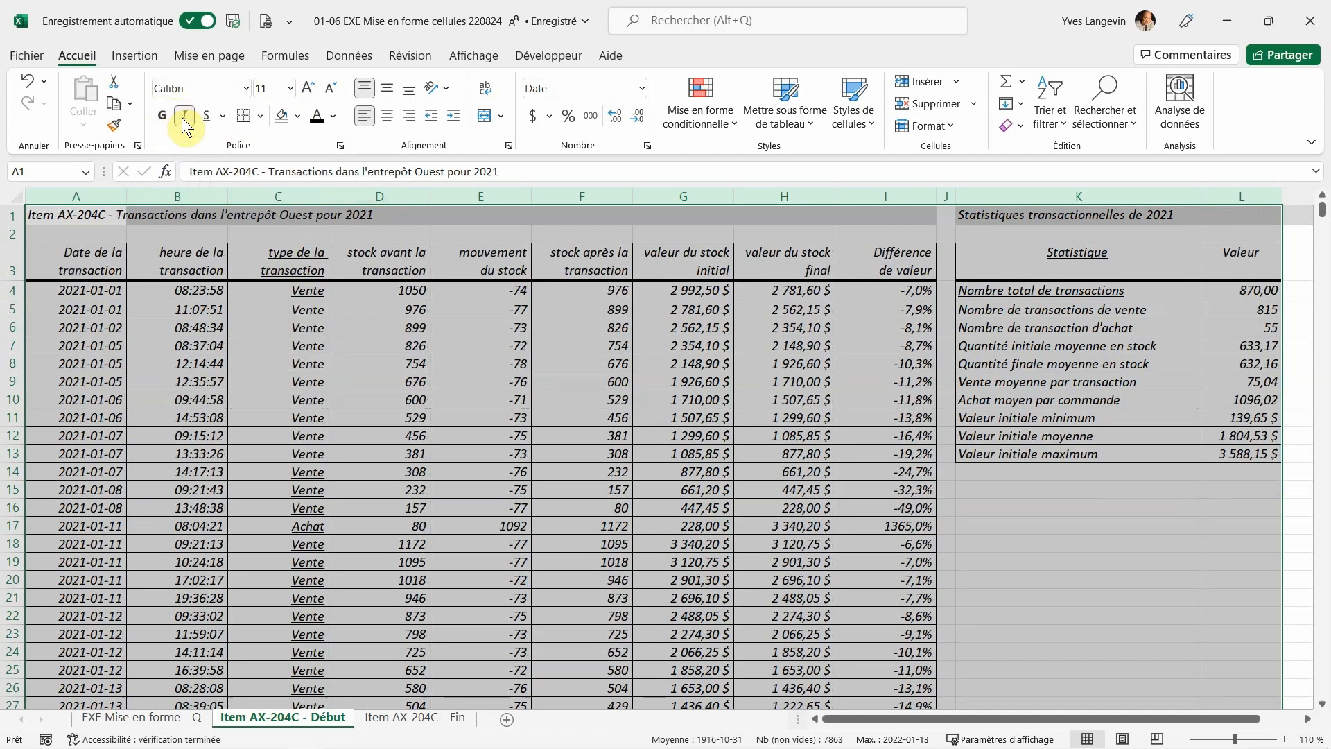
left_click(182, 117)
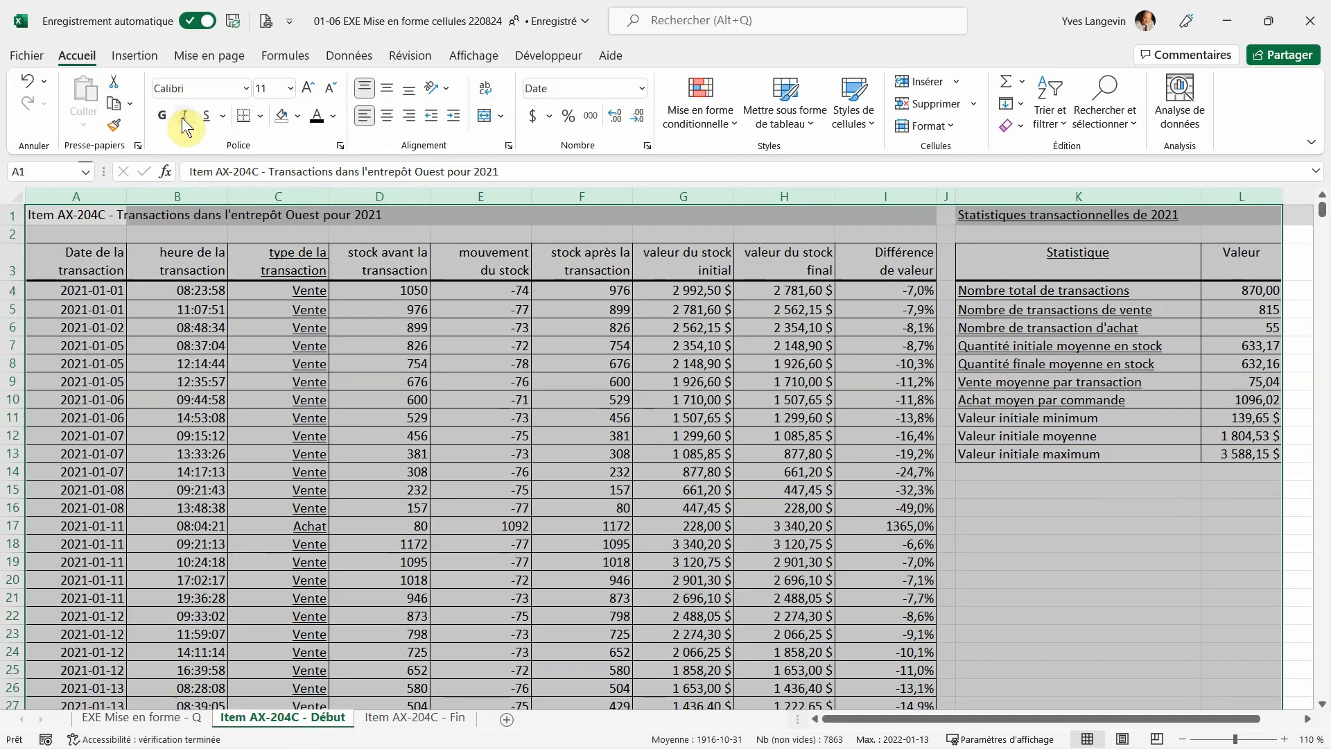
left_click(205, 118)
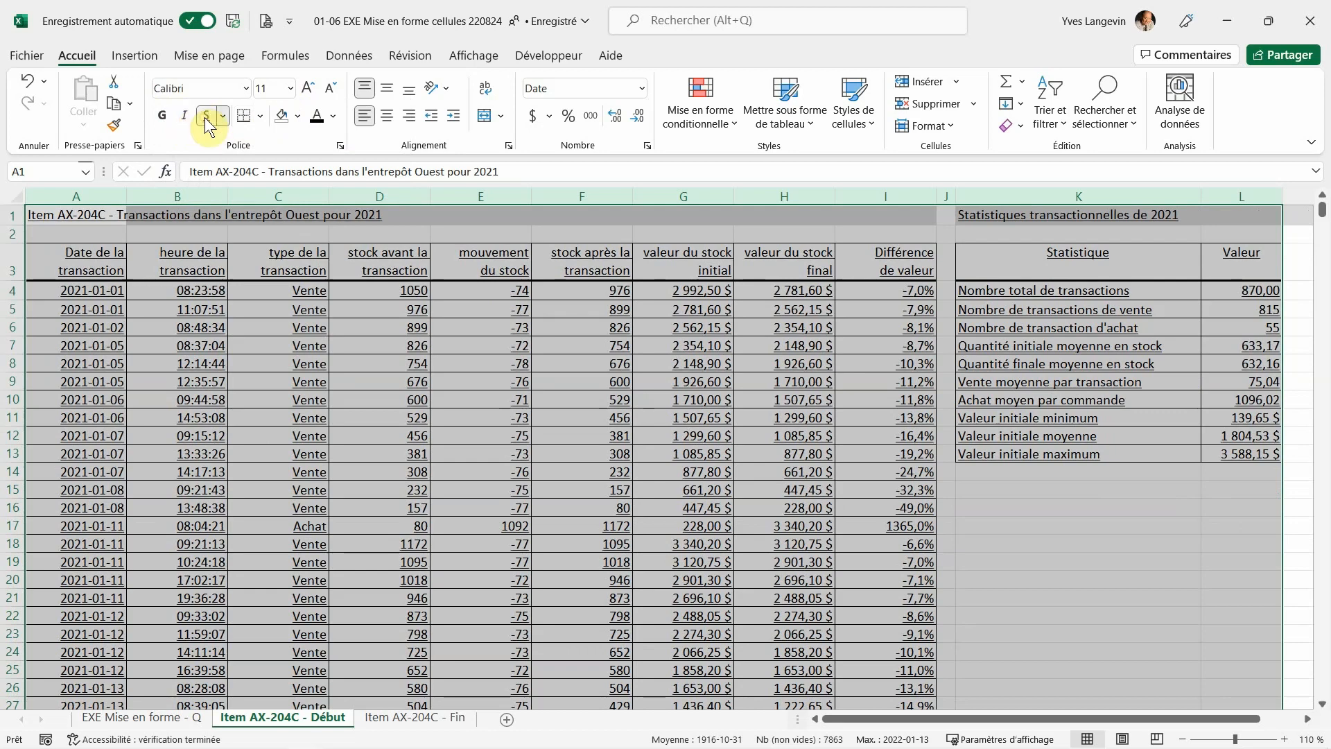
left_click(205, 118)
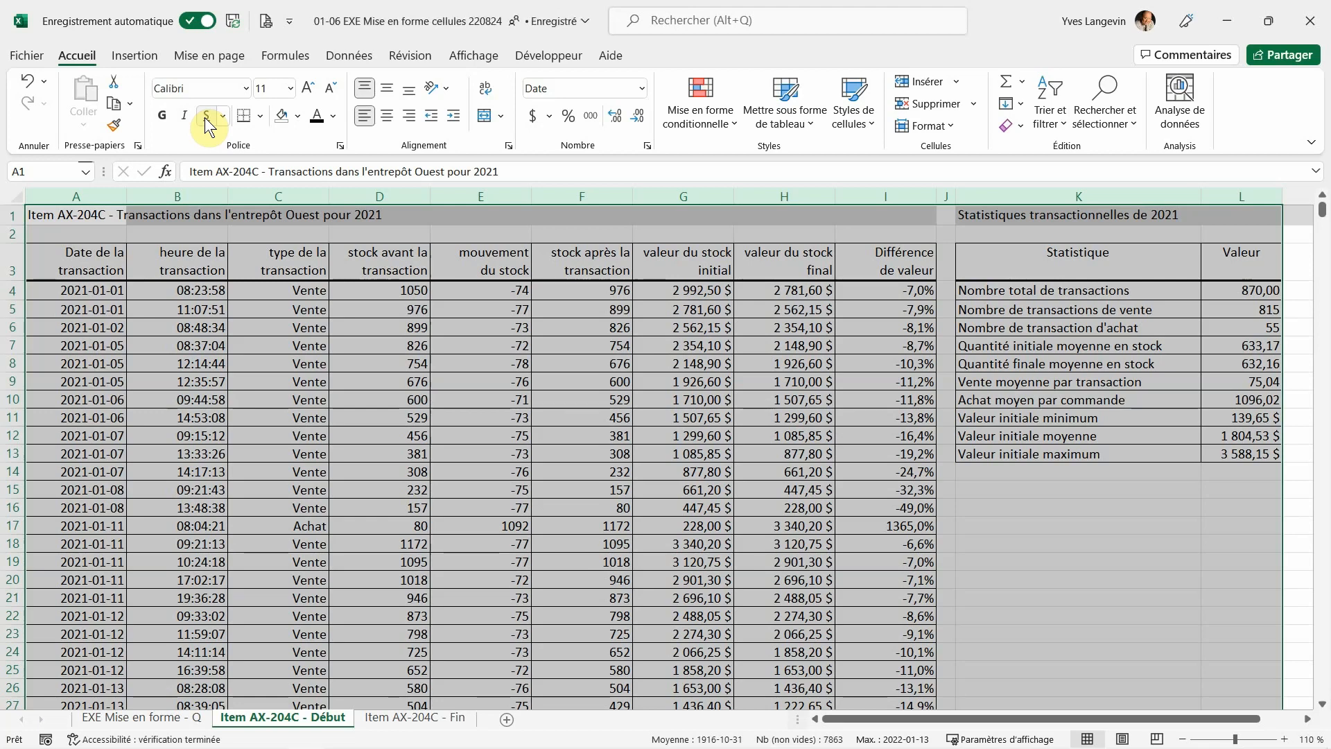
Following instruction 29, set the font size of the whole of row 1 to 12.
left_click(15, 216)
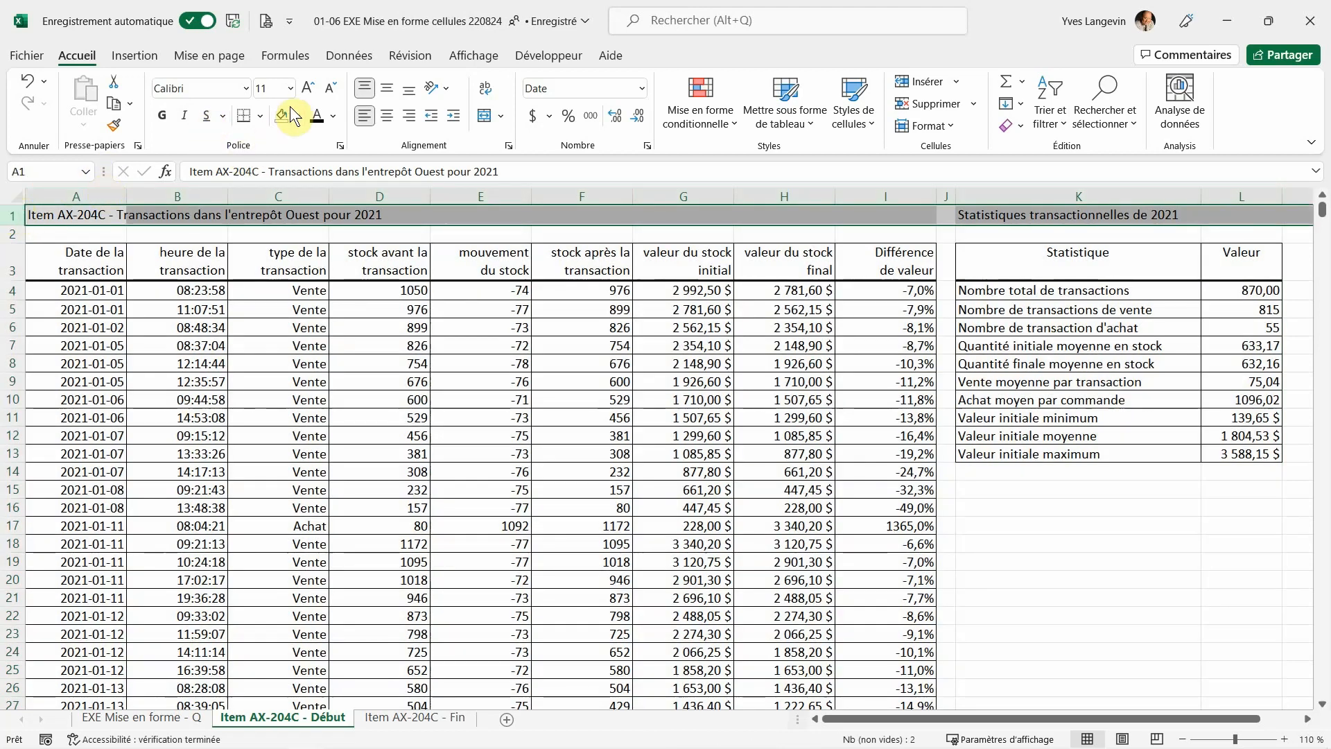
left_click(303, 88)
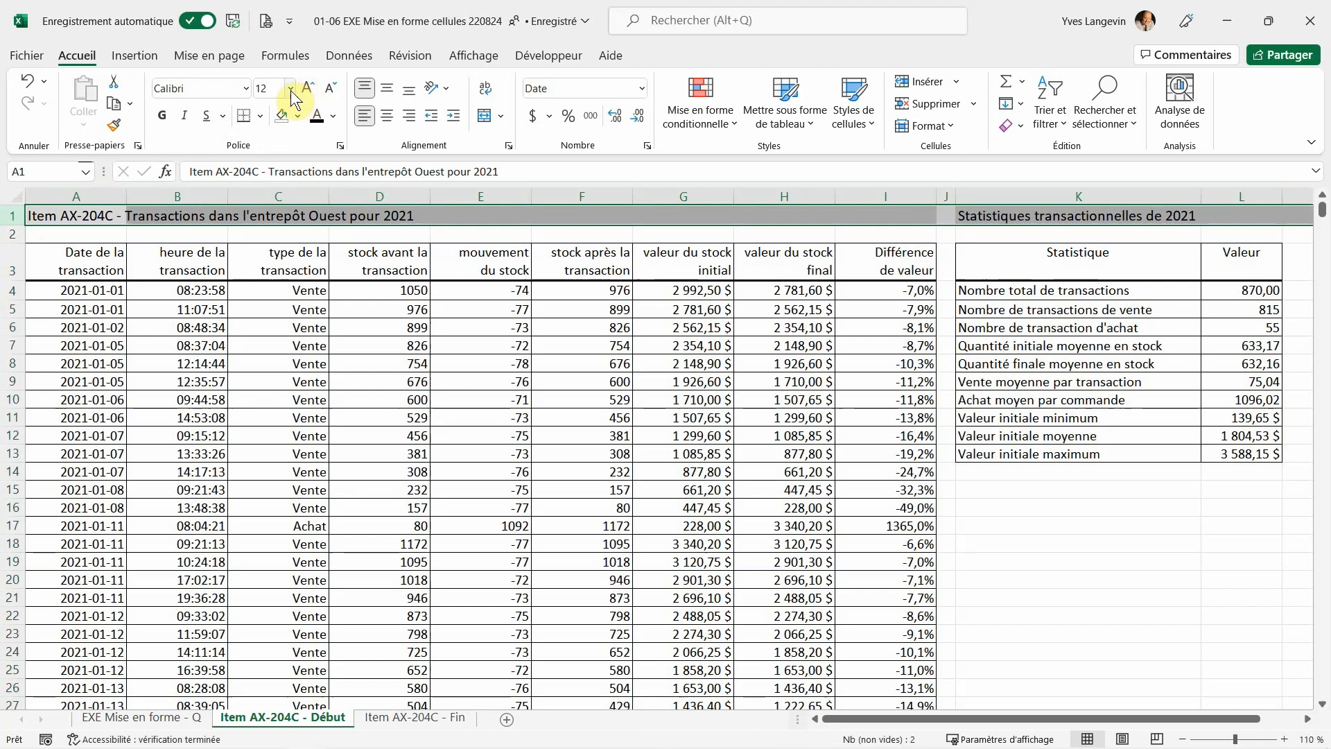
left_click(115, 229)
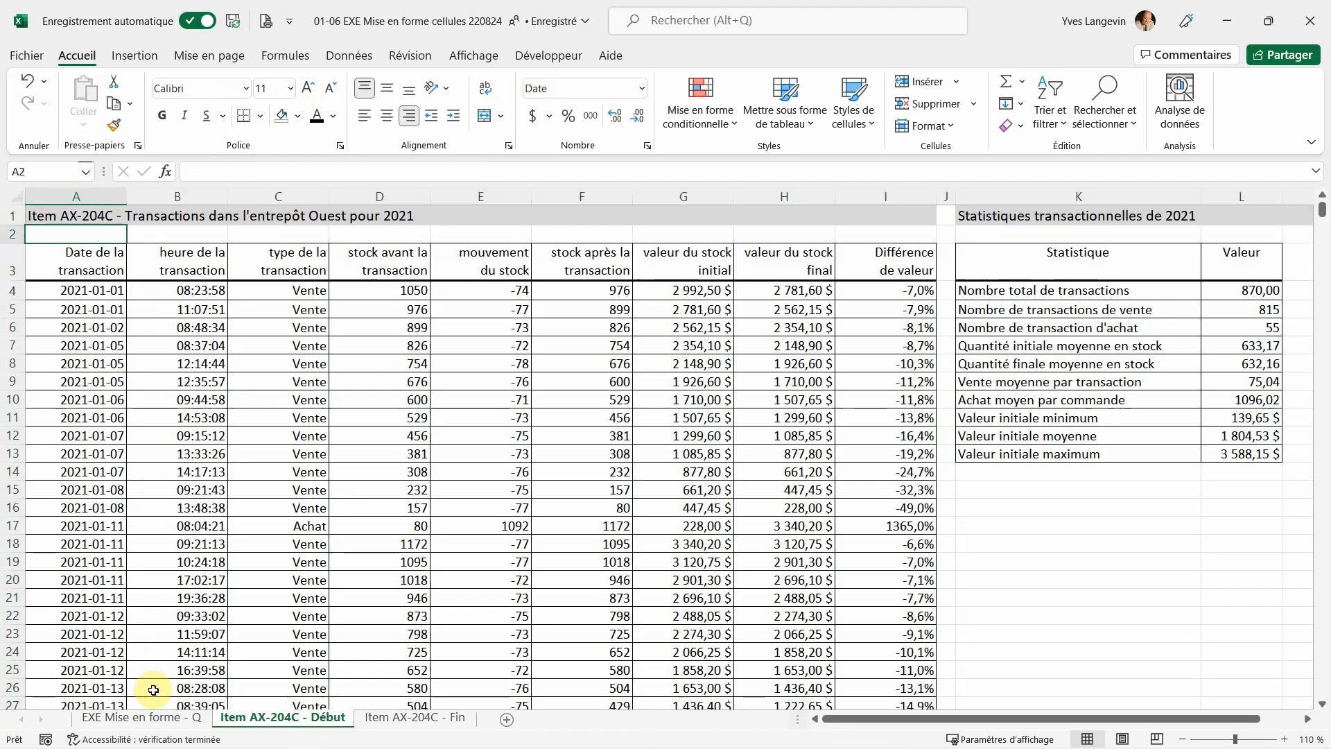
Following instructions 33 and 34, center the contents of columns A to L vertically on "Item AX-204C - Début".
left_click(149, 716)
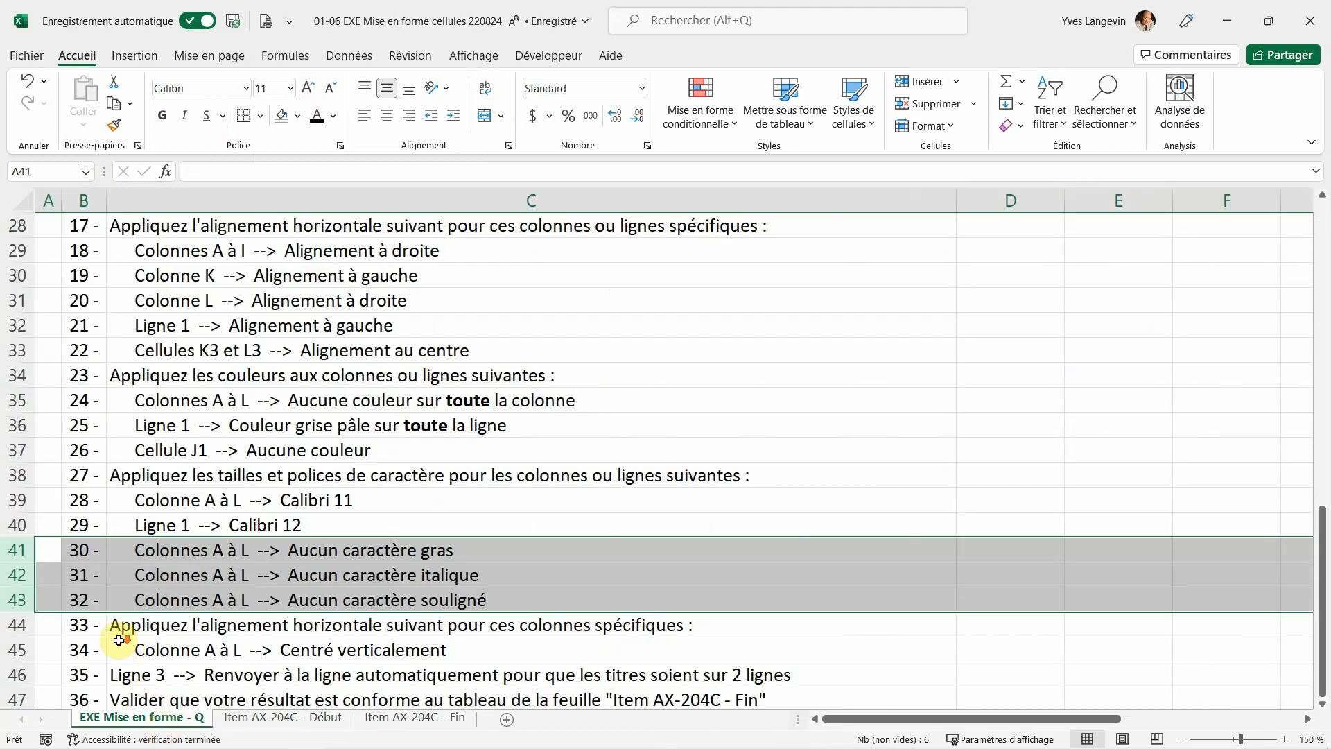
scroll(103, 627, "down", 1)
left_click_drag(17, 551, 29, 567)
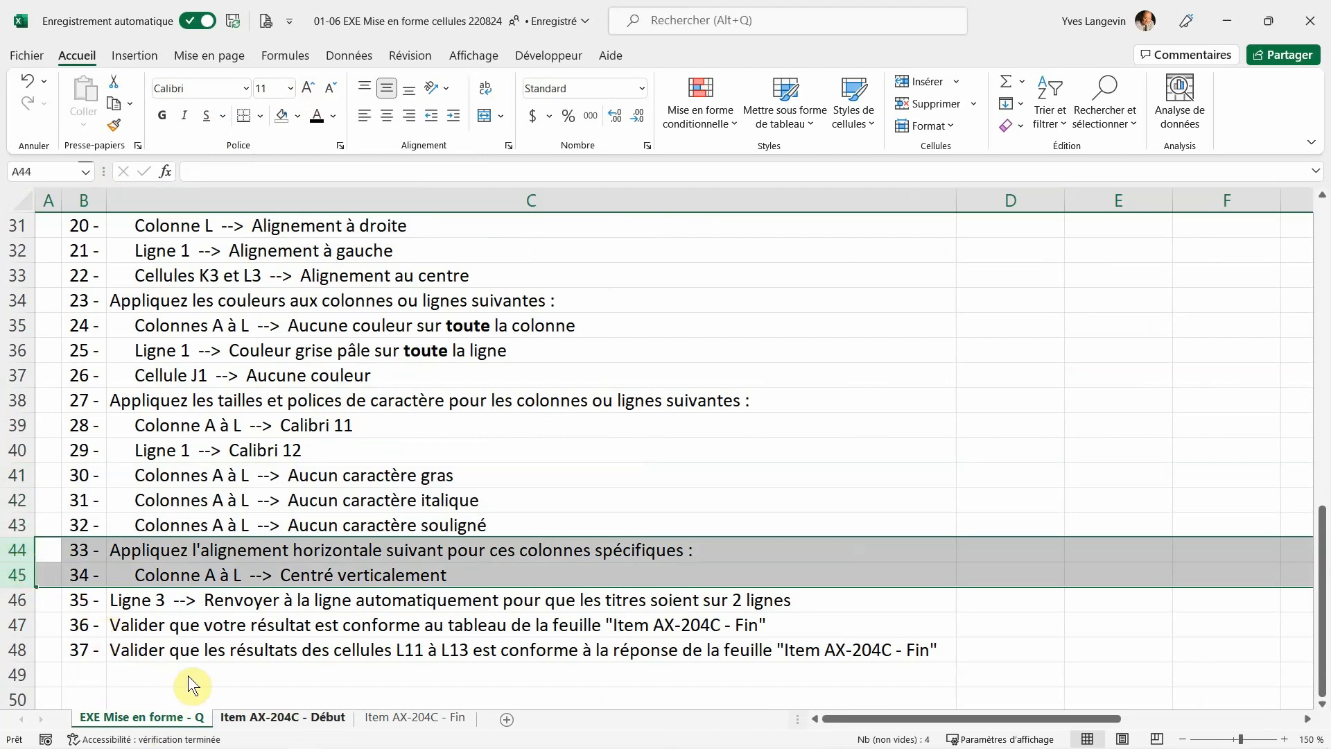
left_click(247, 718)
left_click_drag(76, 196, 1225, 214)
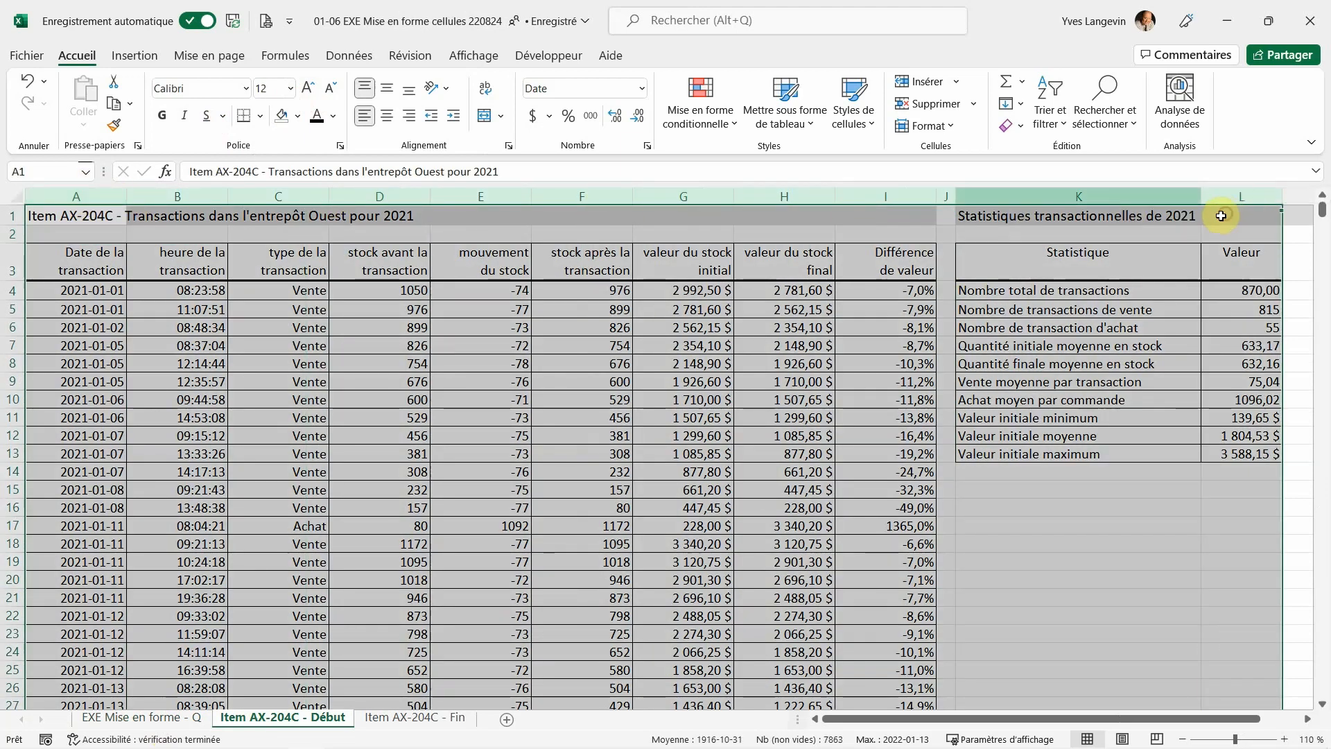
left_click(387, 95)
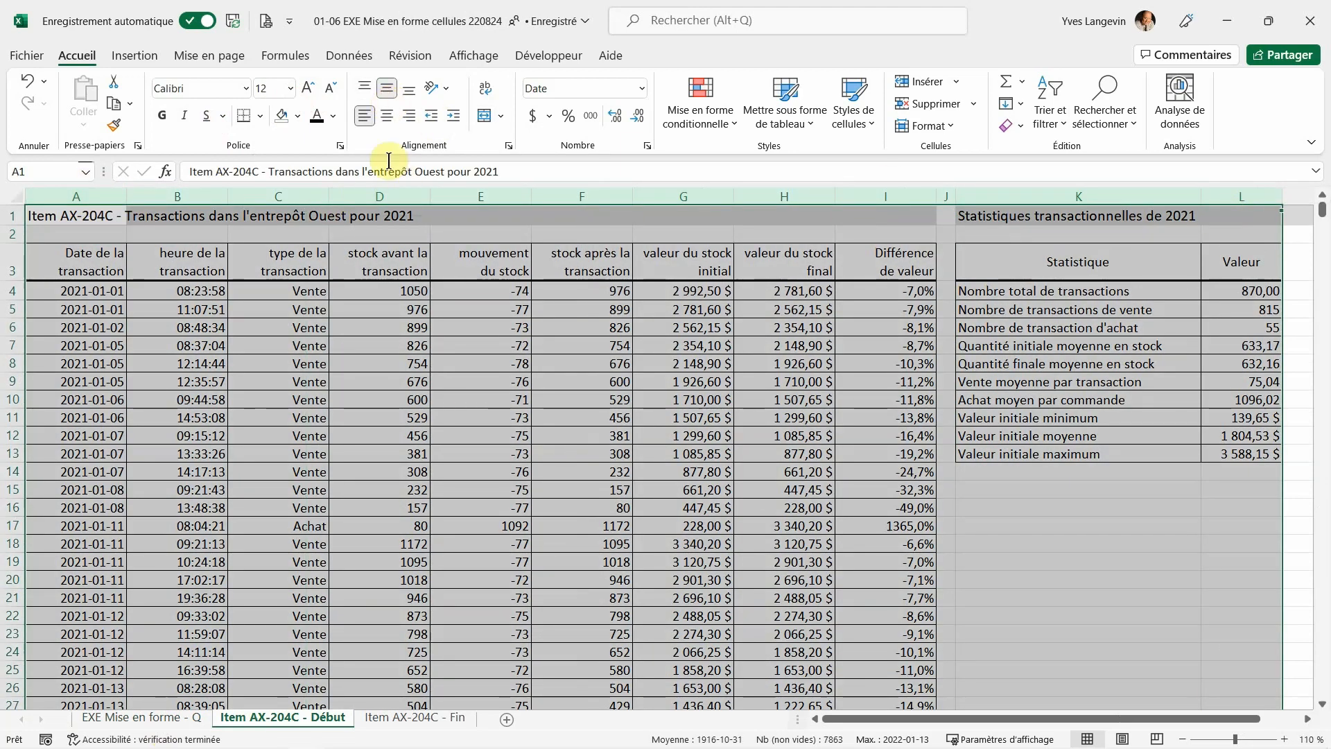
Try top and bottom vertical alignment on header cells K3 and L3, and return them to middle alignment.
left_click(1027, 262)
left_click_drag(1027, 262, 1217, 262)
left_click_drag(1073, 265, 191, 261)
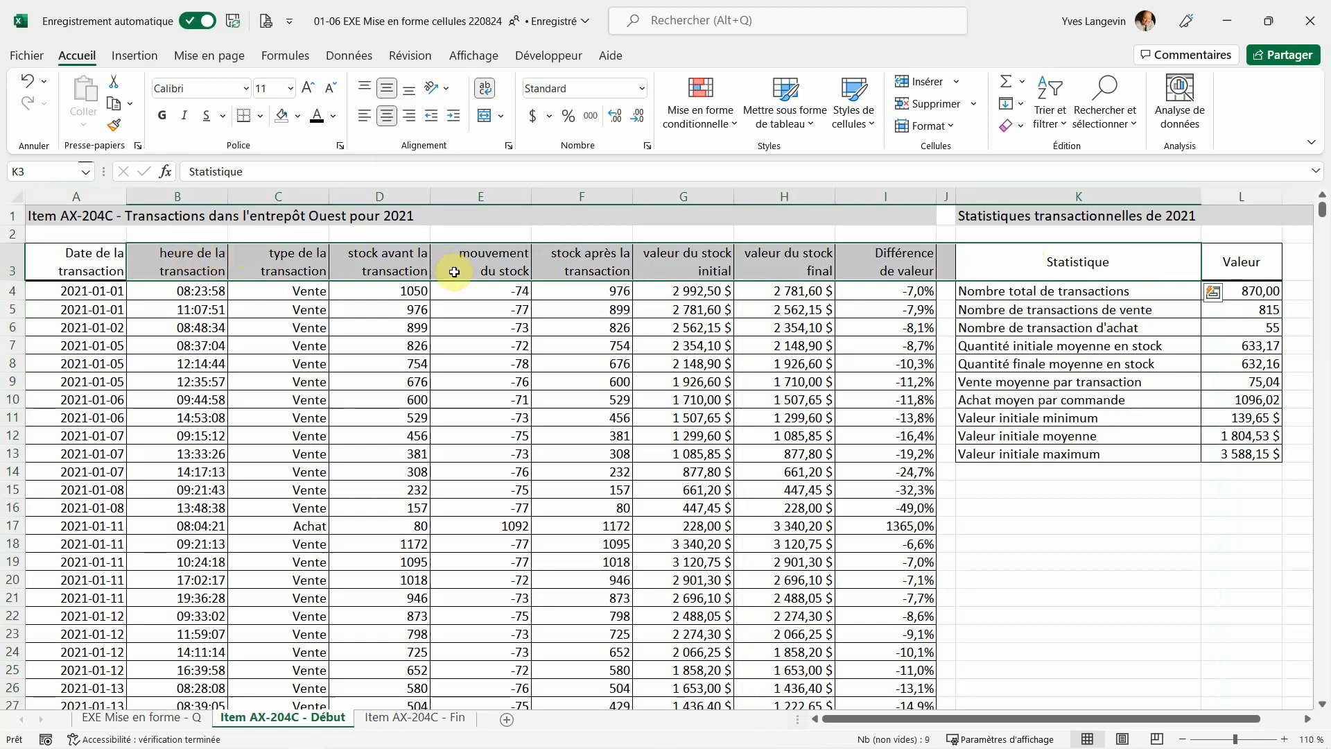
left_click(1053, 262)
left_click_drag(1053, 261, 1232, 258)
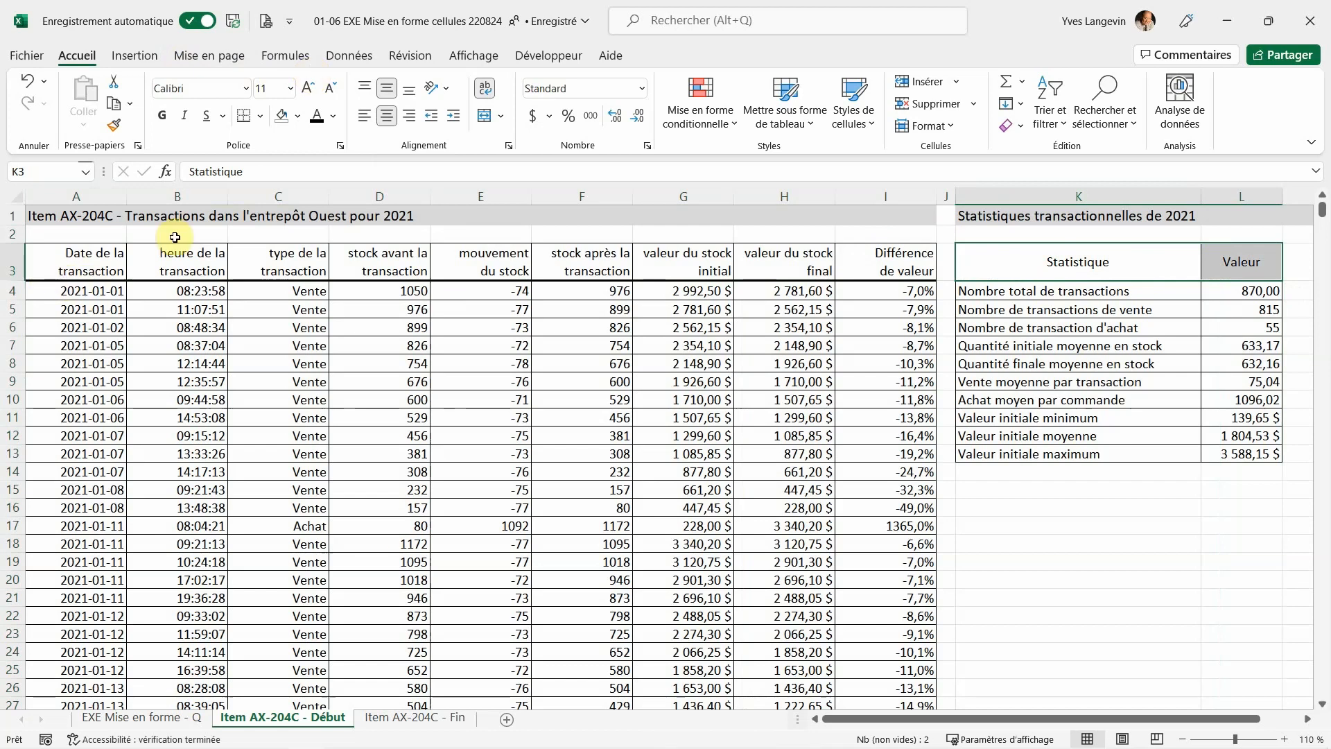
left_click(364, 86)
left_click(409, 90)
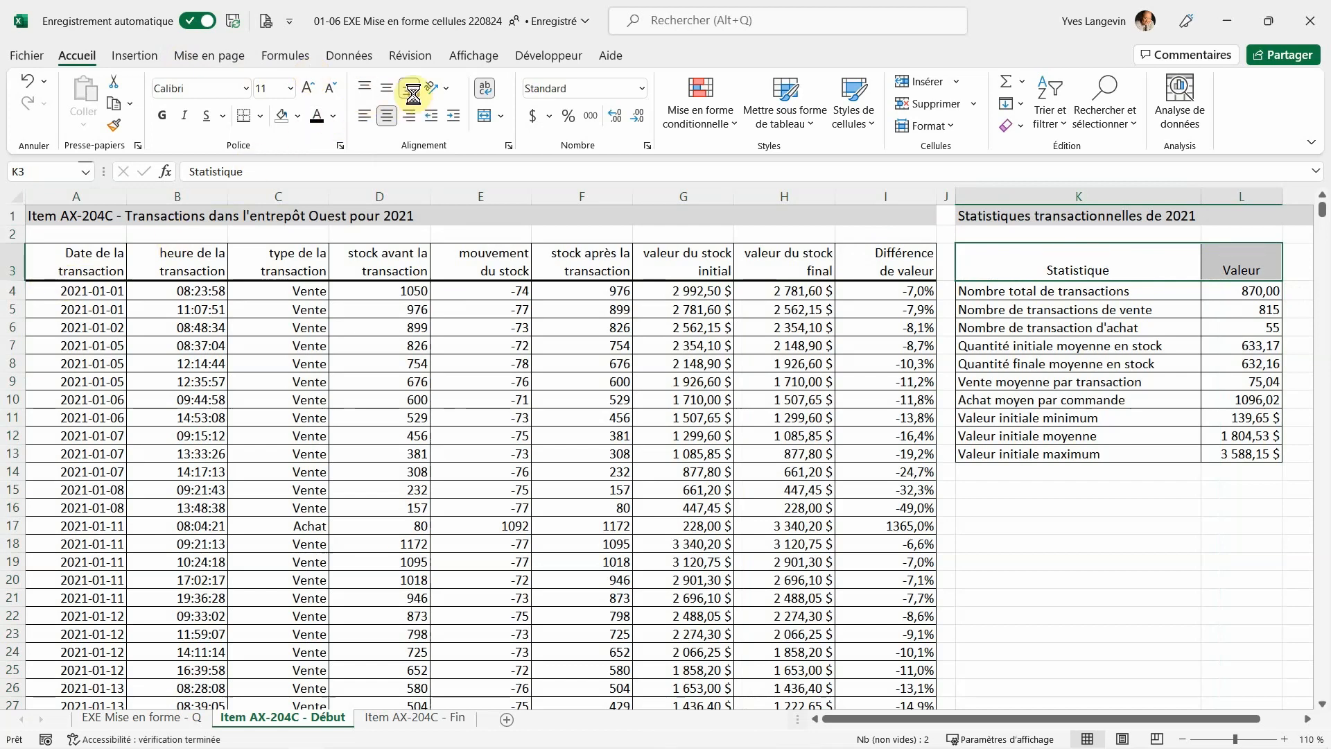
left_click(391, 92)
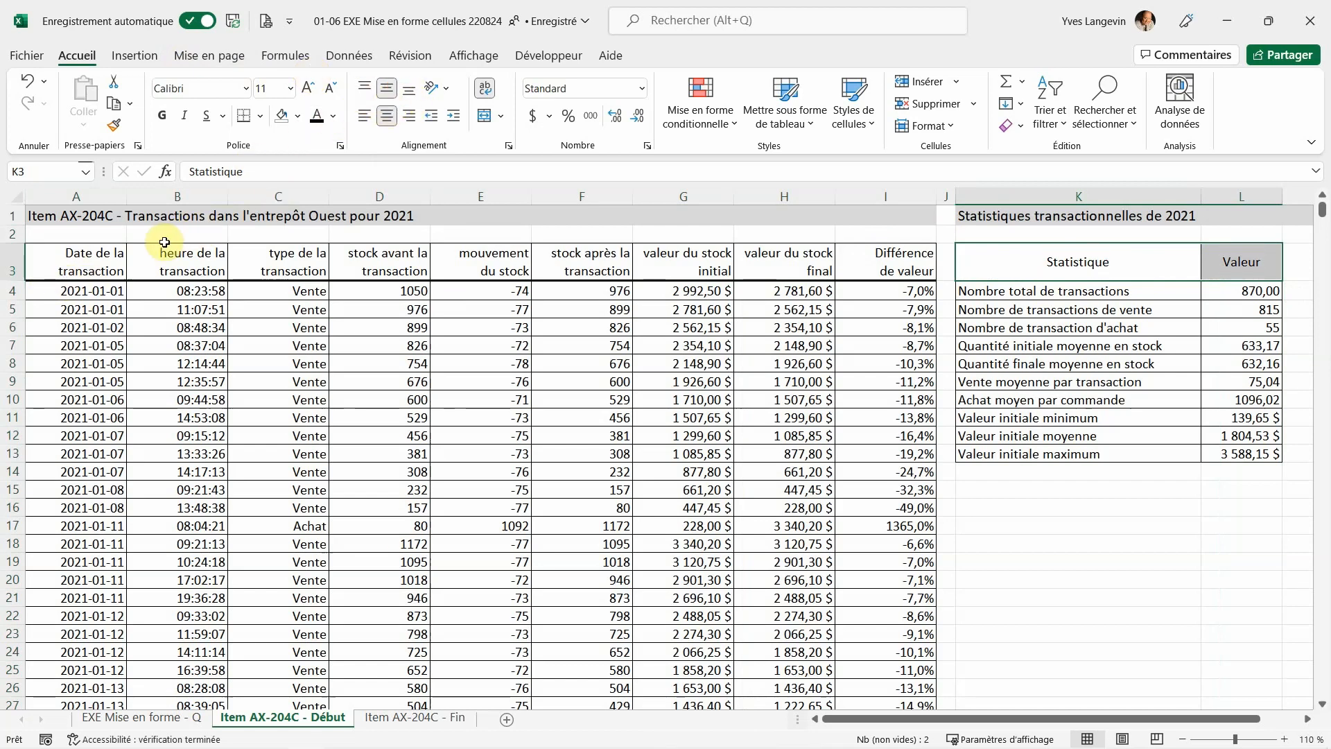
left_click(114, 235)
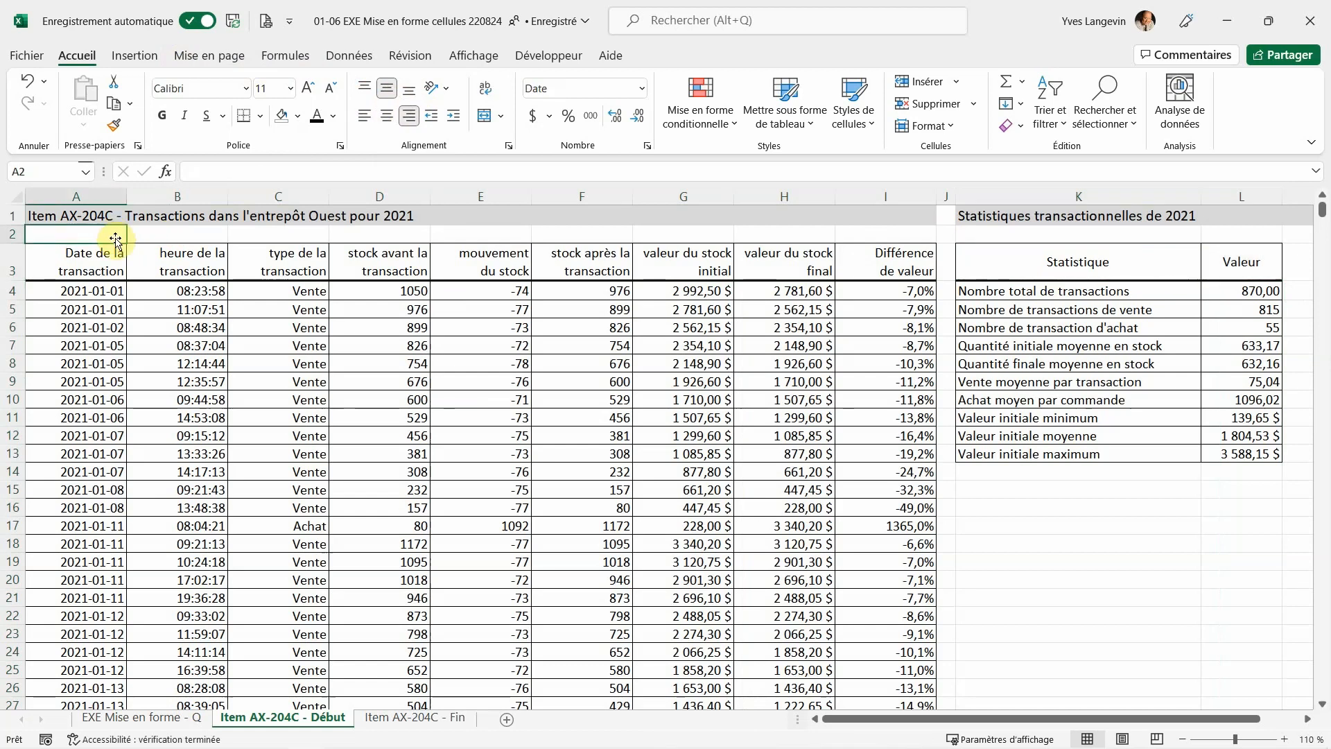
Following instruction 35, wrap the text of row 3 on "Item AX-204C - Début" so the header titles fit on two lines.
left_click(127, 725)
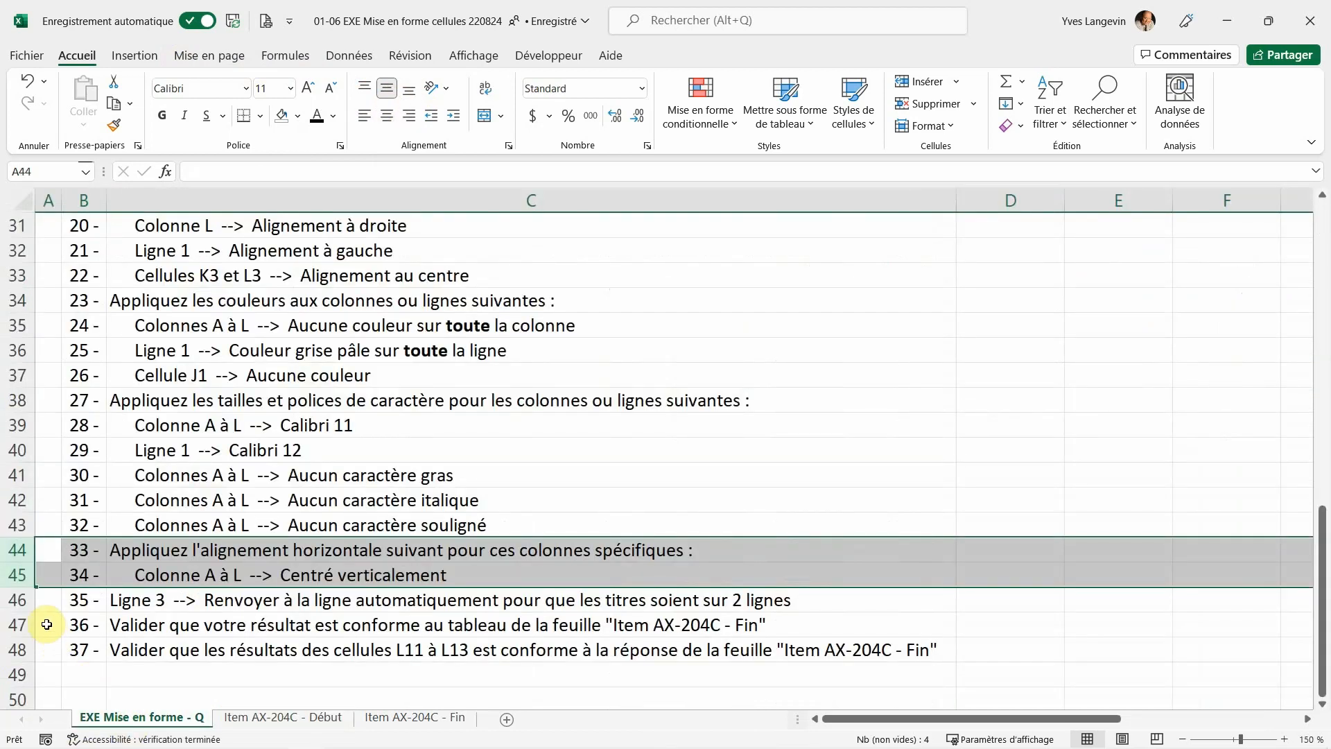
left_click(11, 602)
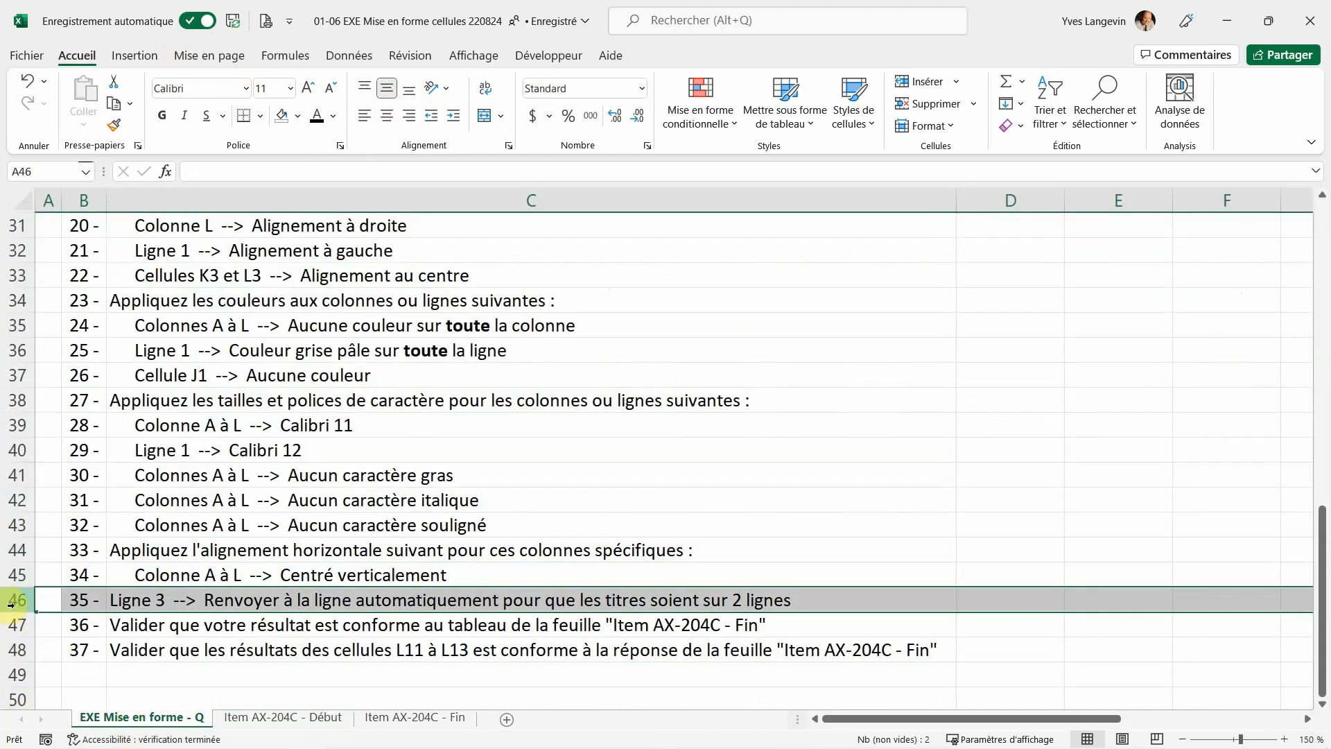
left_click(274, 718)
left_click(20, 263)
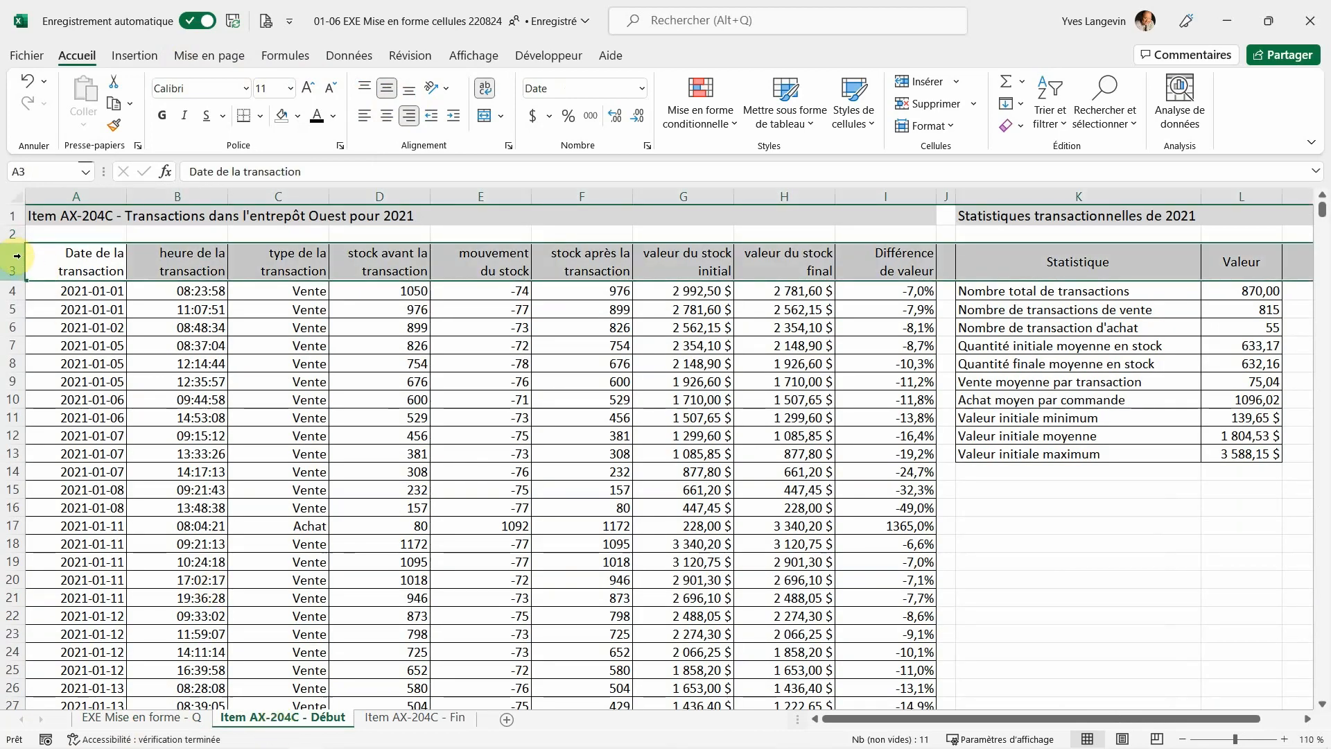
left_click(483, 95)
left_click(484, 94)
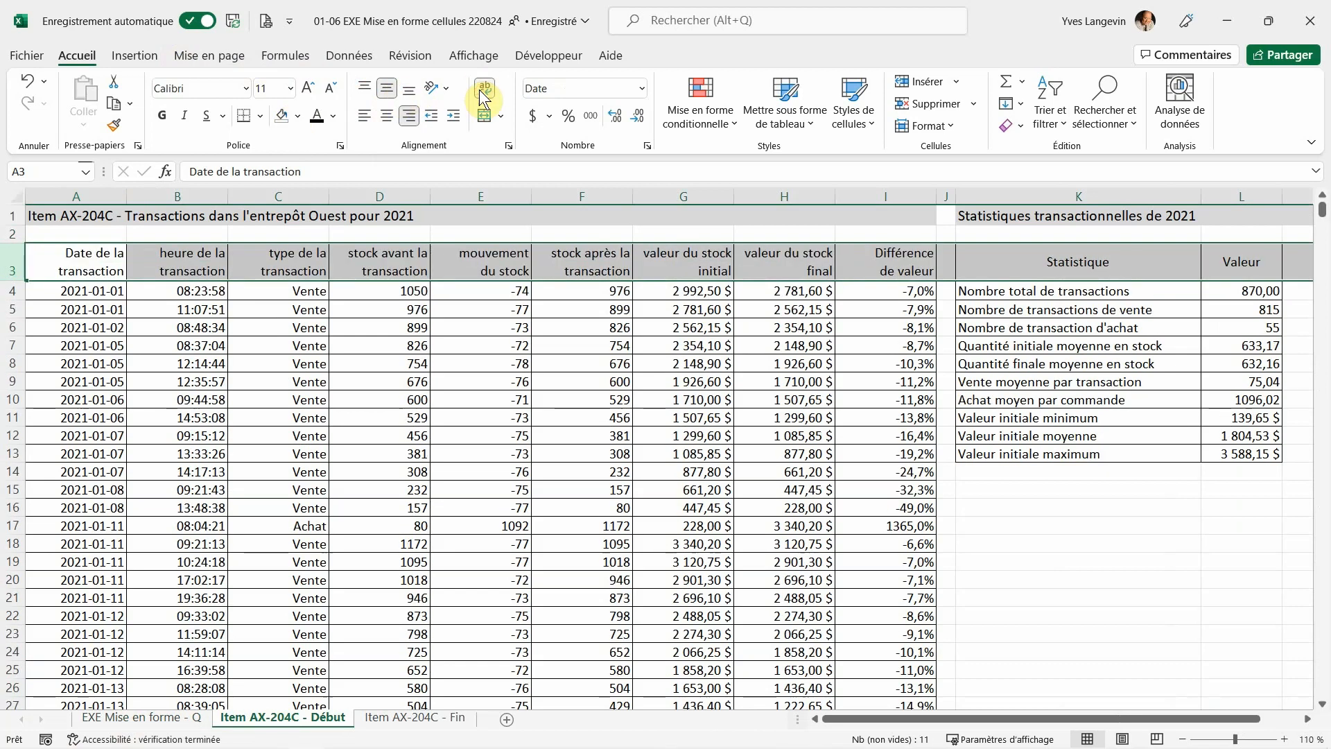
left_click(176, 265)
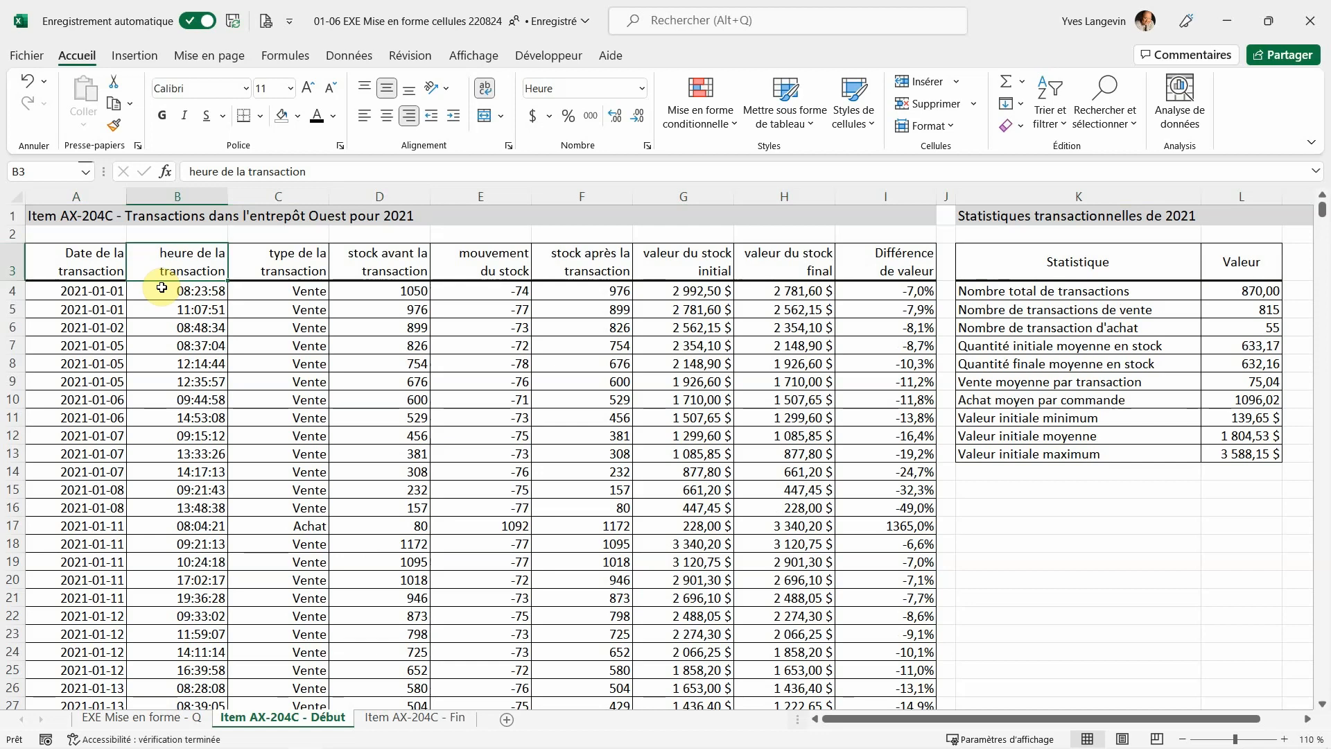
Following instructions 36 and 37, compare the table and cells L11 to L13 on "Item AX-204C - Début" with "Item AX-204C - Fin".
left_click(153, 714)
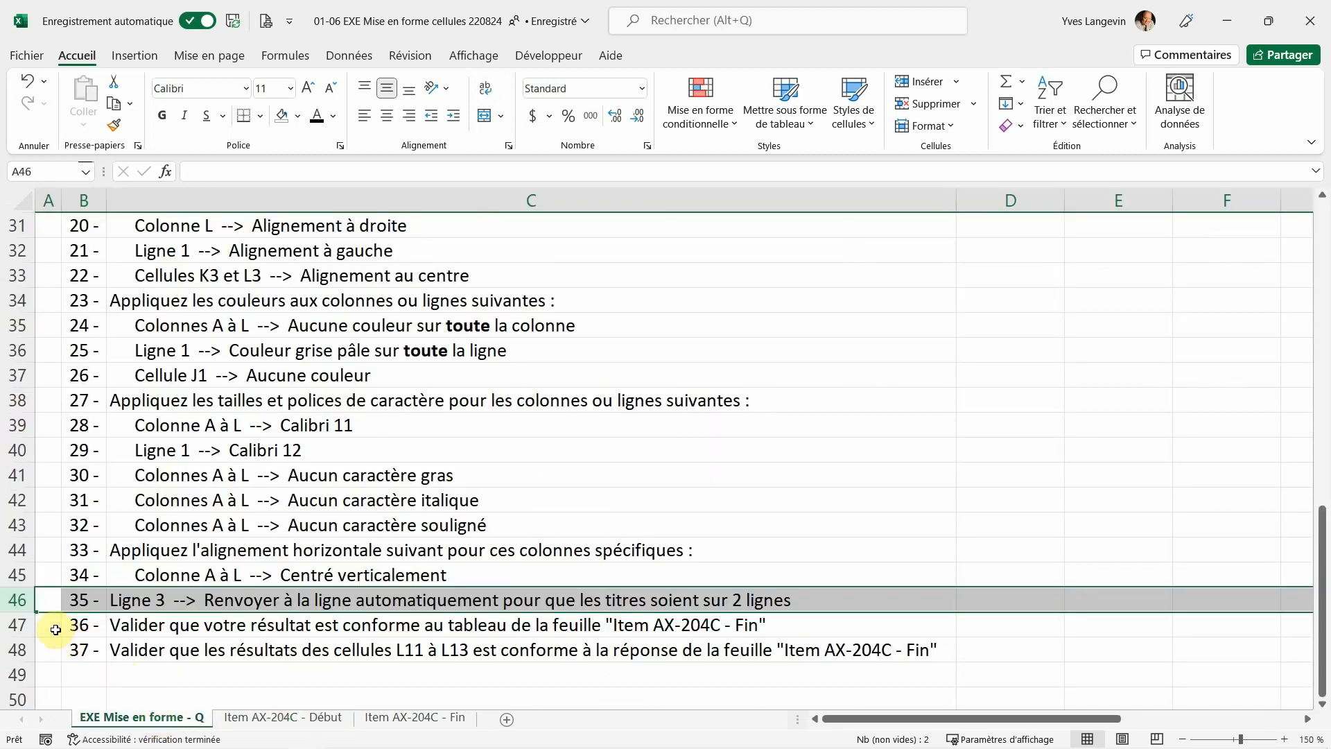
left_click_drag(19, 625, 22, 639)
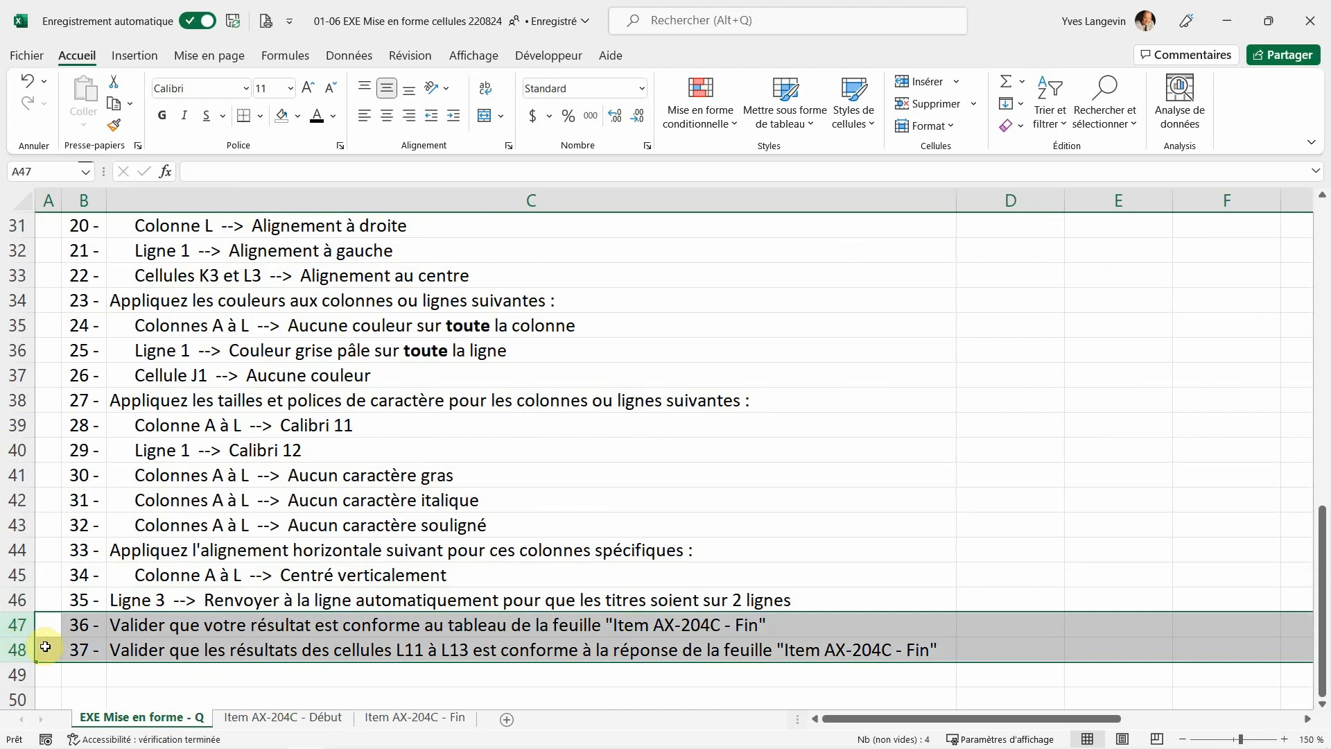
left_click(257, 718)
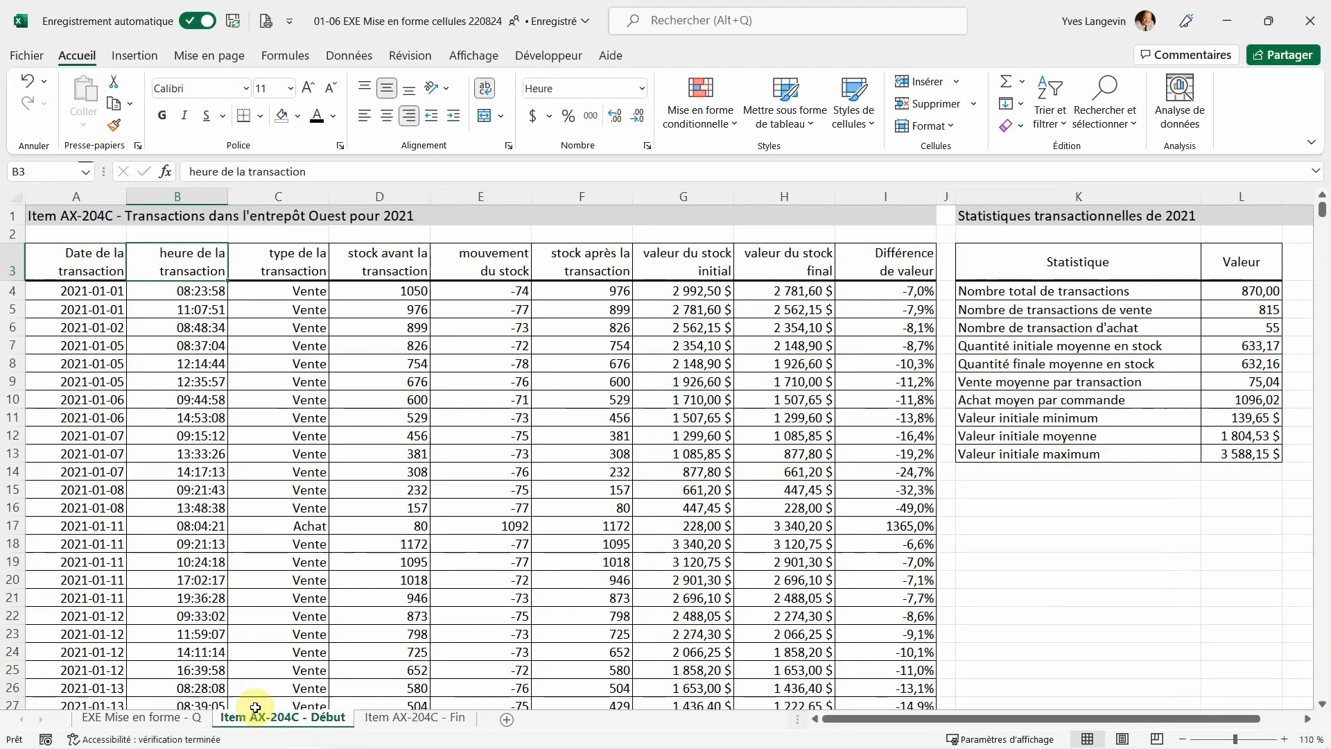
left_click(111, 235)
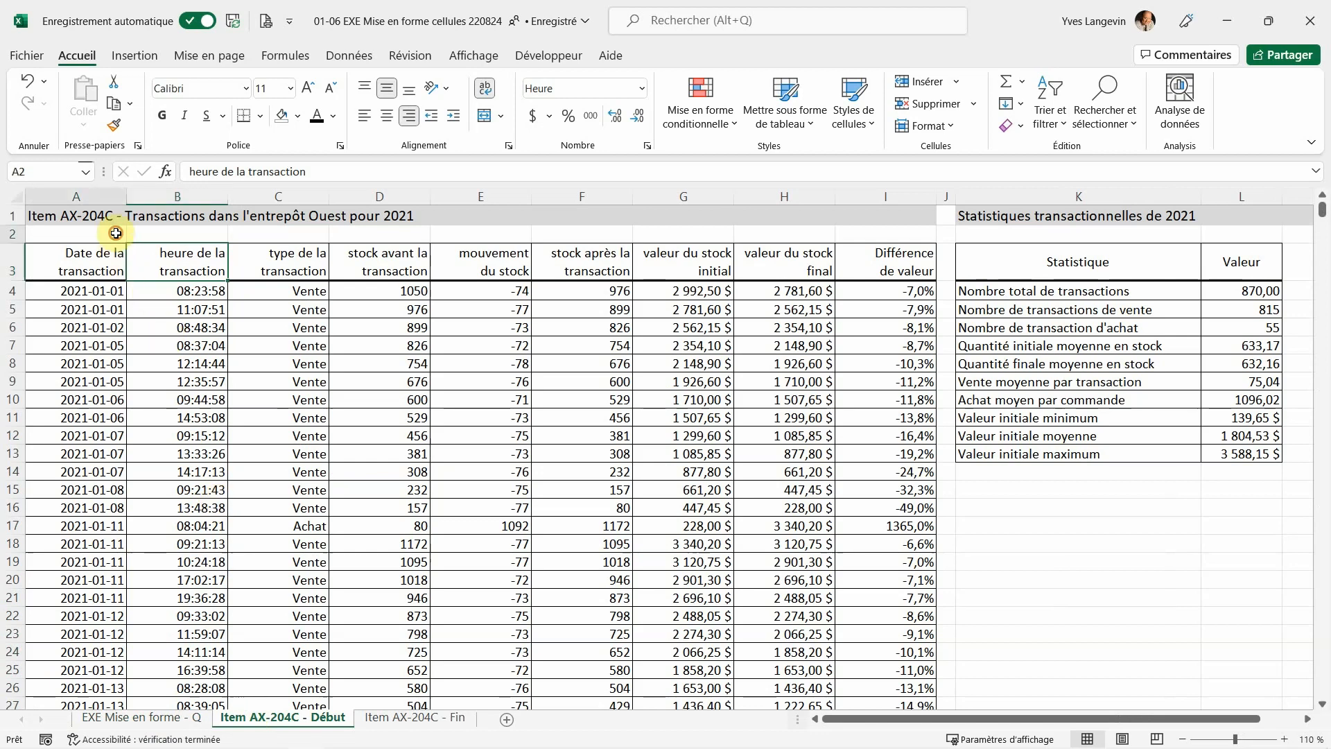
left_click(416, 719)
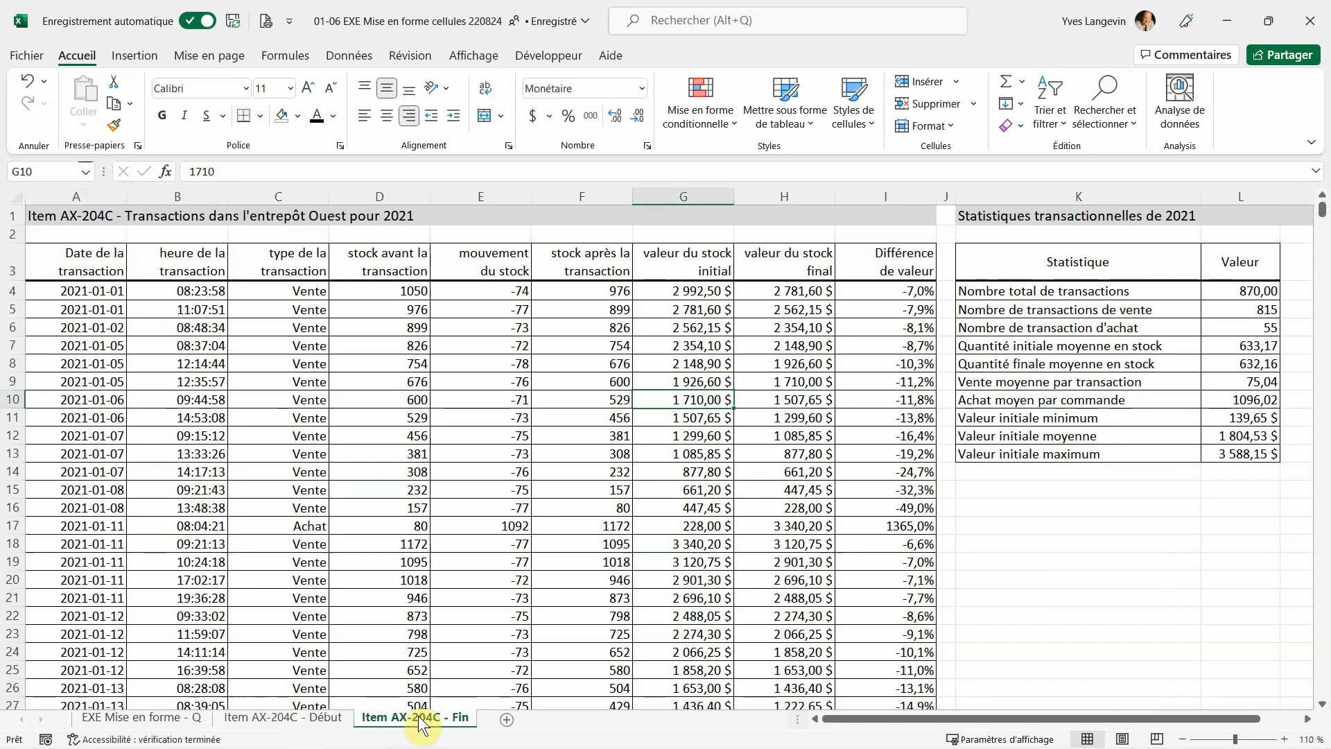
left_click(329, 718)
left_click(371, 718, "ctrl")
left_click(332, 721)
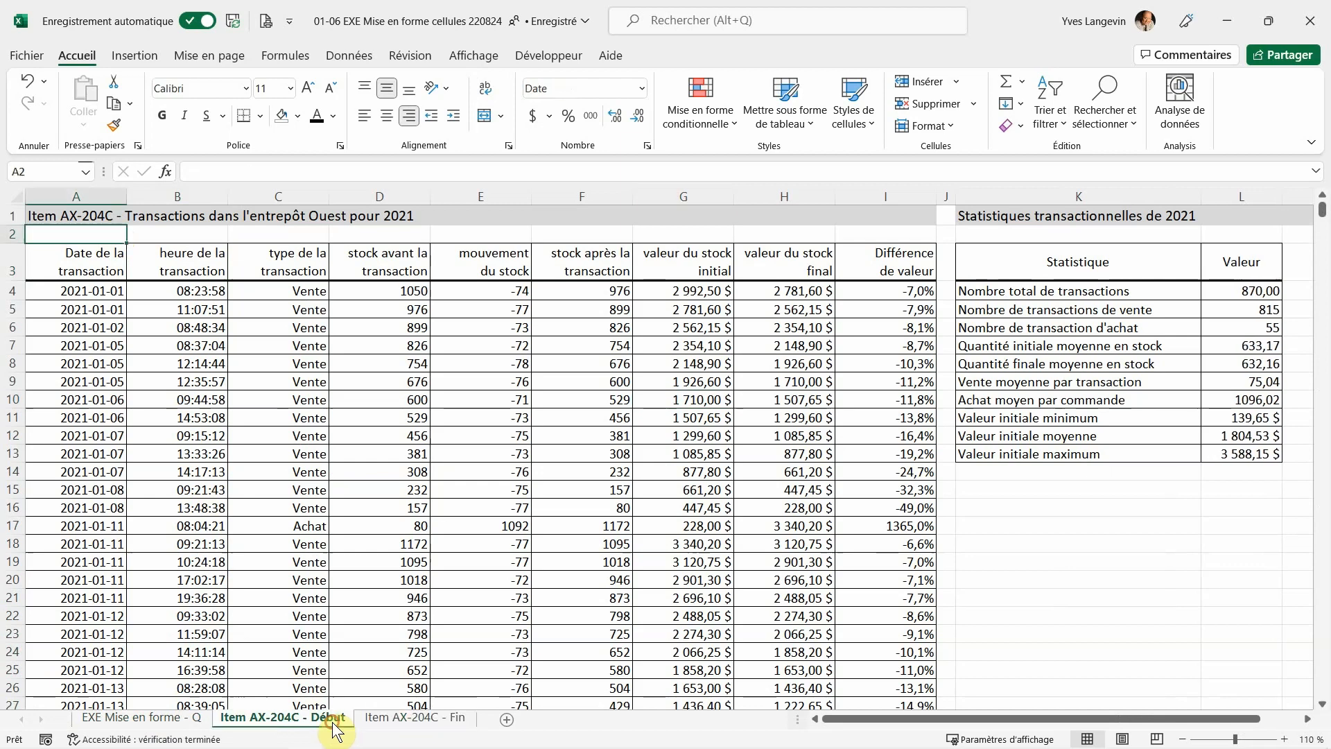
left_click(361, 719)
left_click(328, 718)
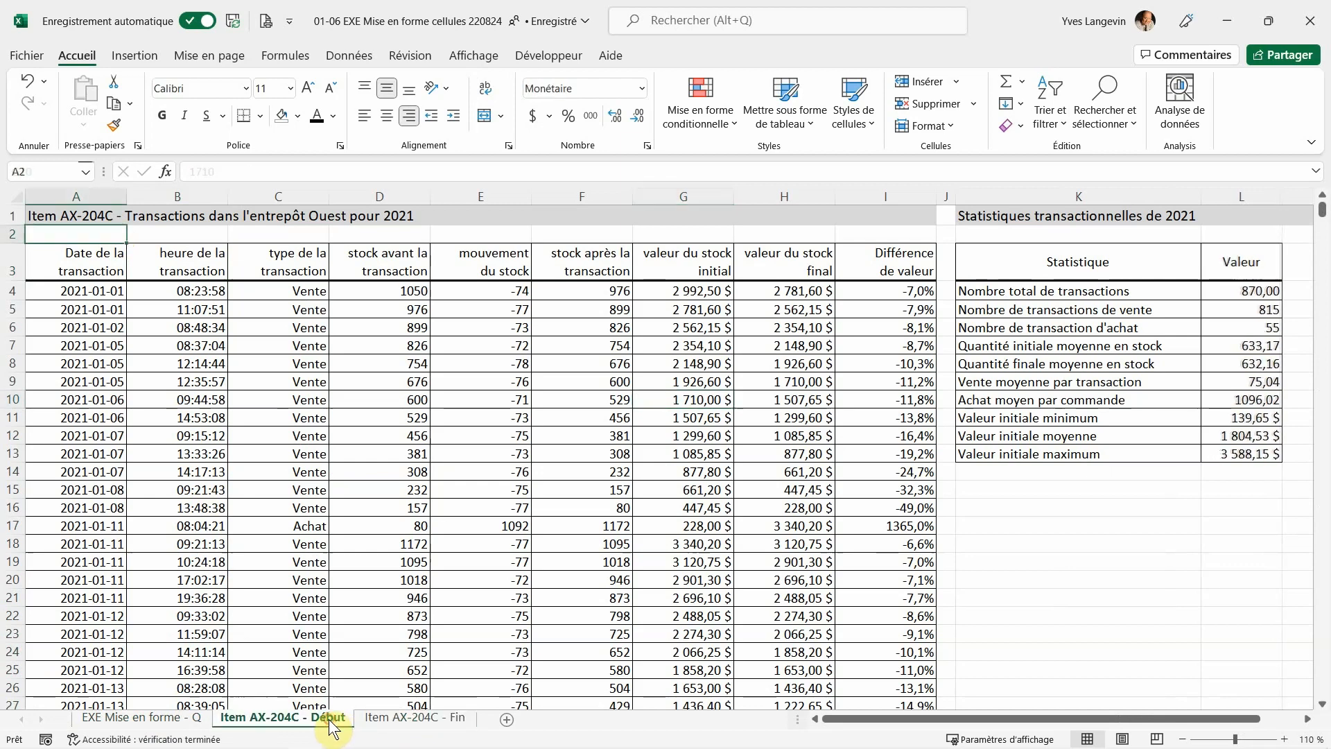
left_click(394, 717)
left_click(351, 716)
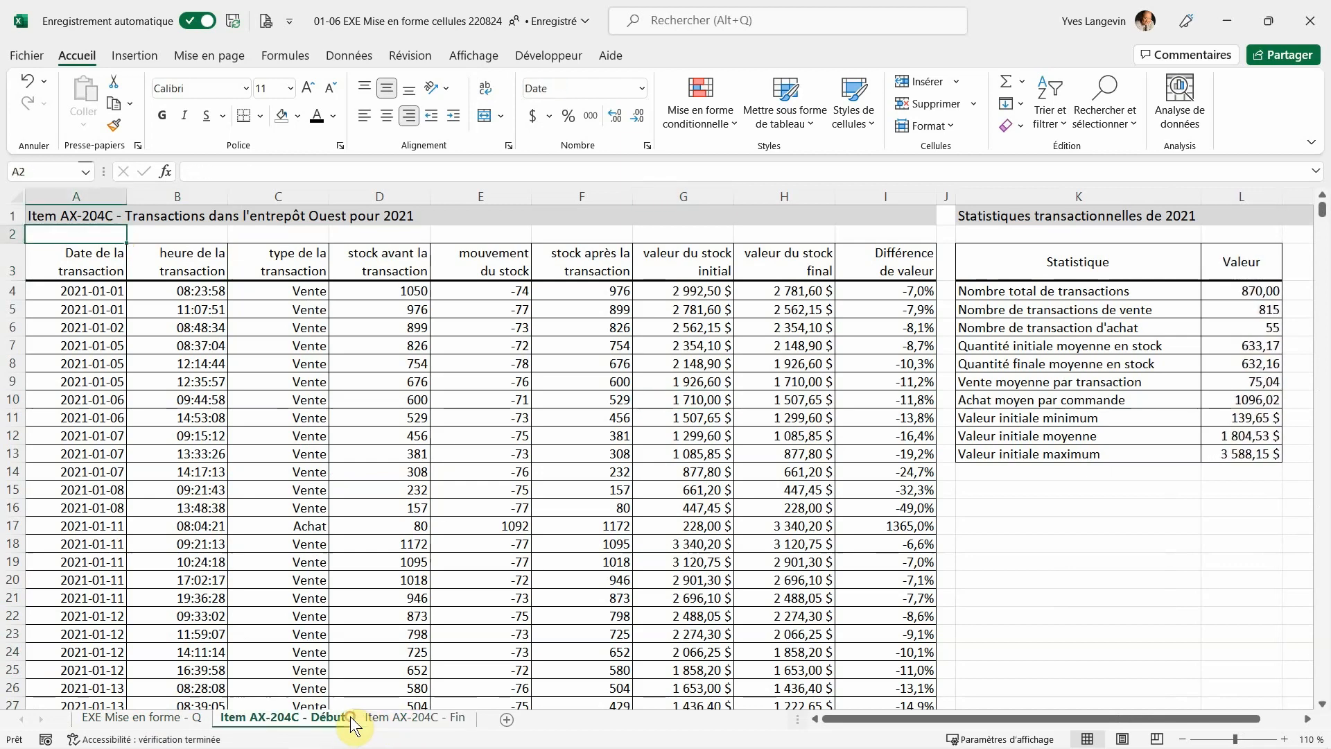
left_click(372, 716)
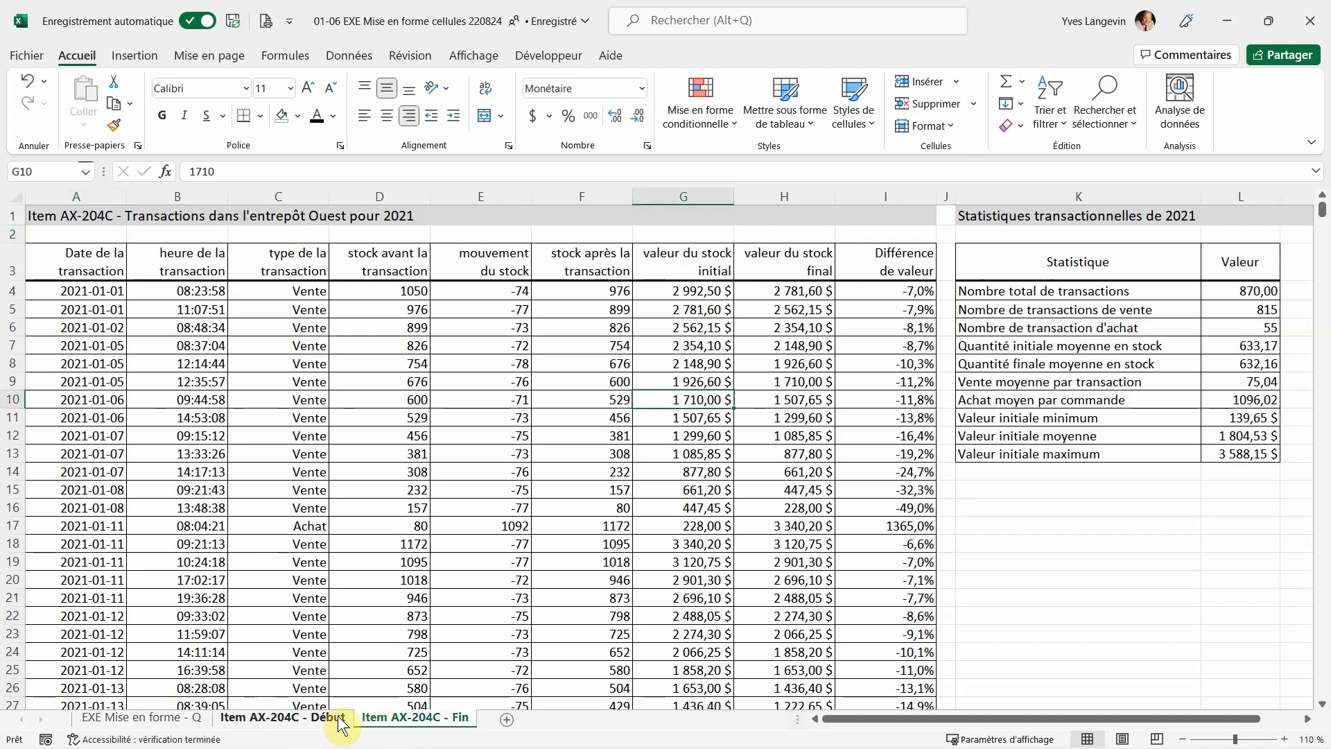
left_click(341, 721)
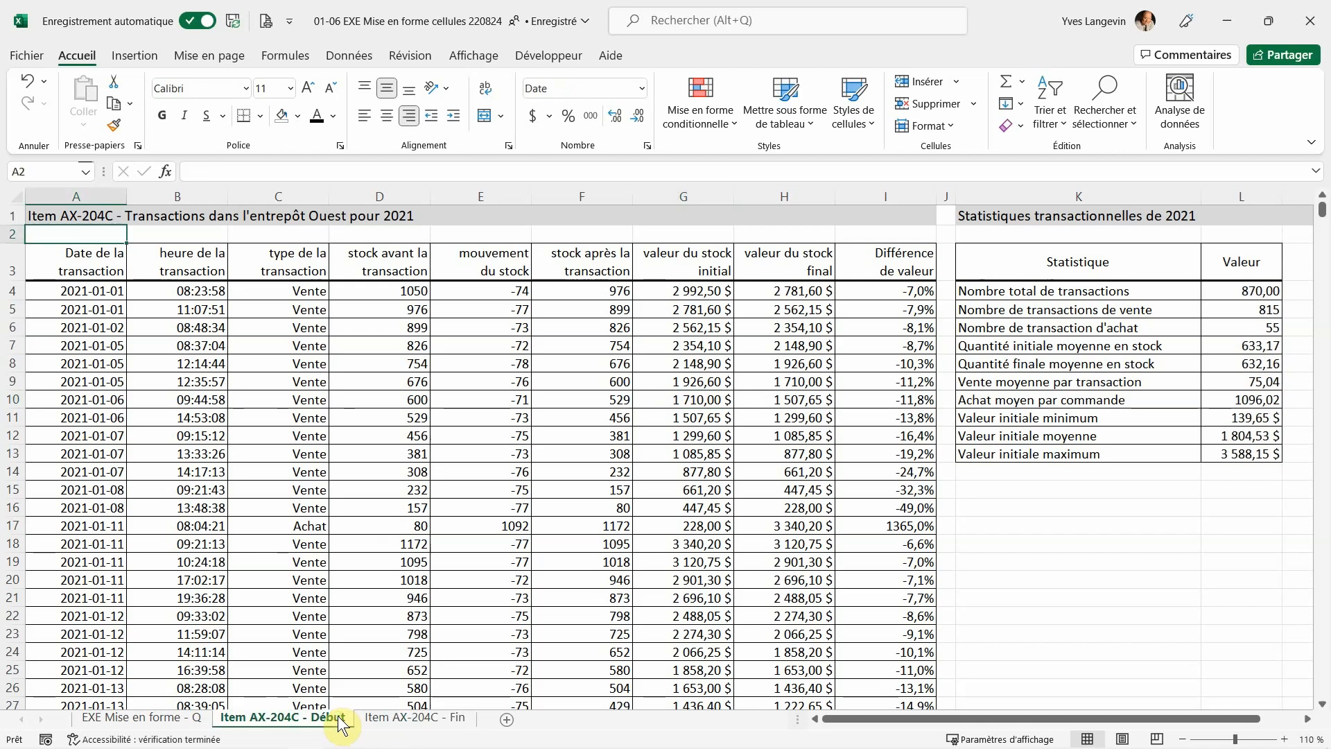